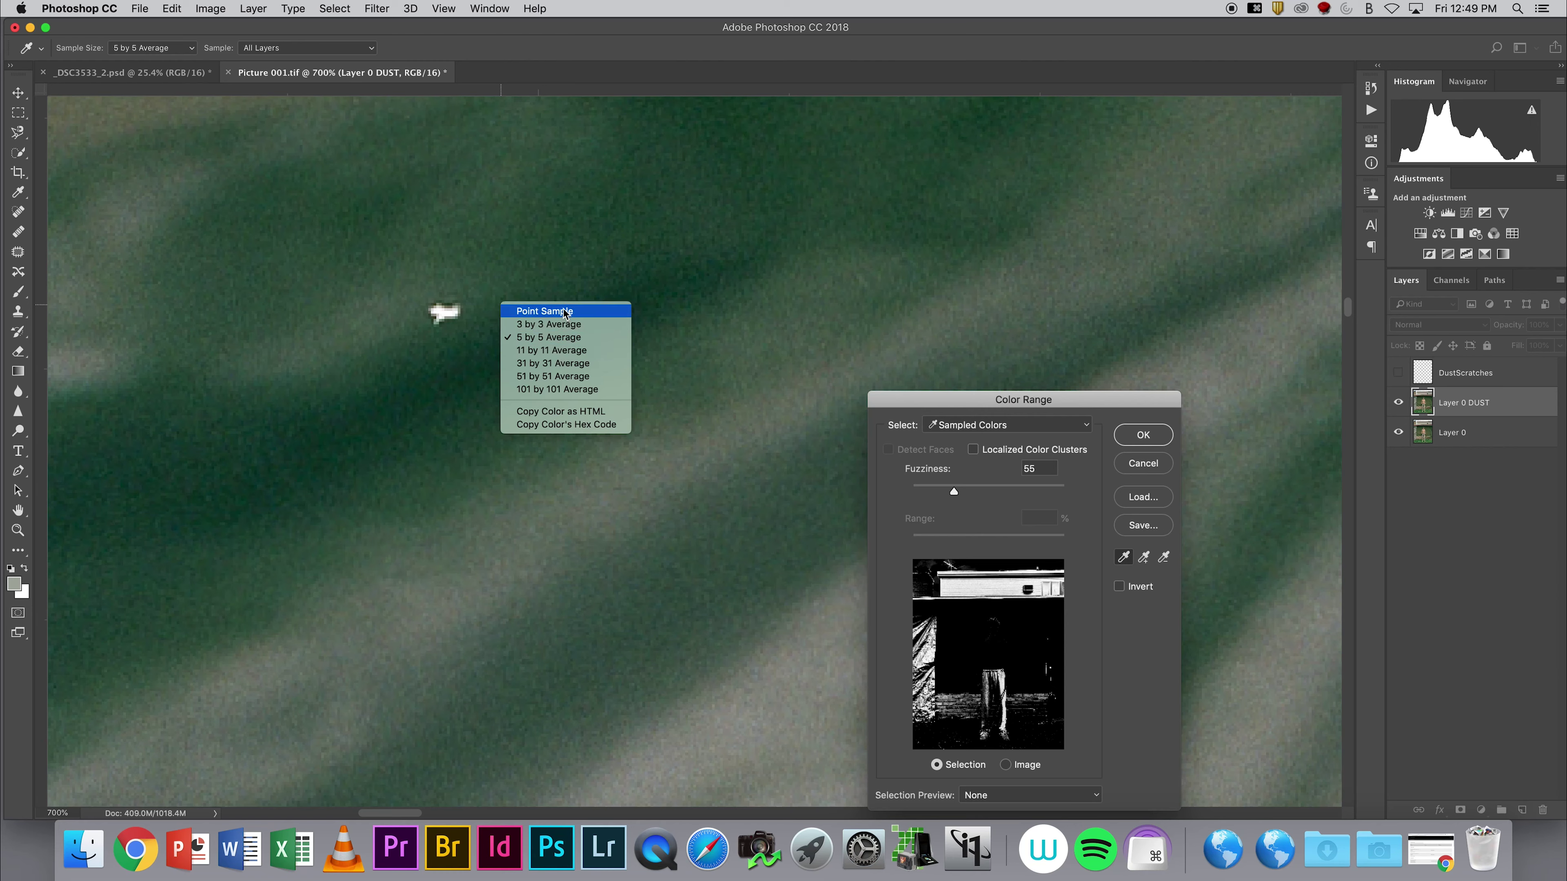
# - Set the Color Range sample size to 5 by 5 Average and select colors sampled from the white dust speck on the tarp
pyautogui.click(583, 338)
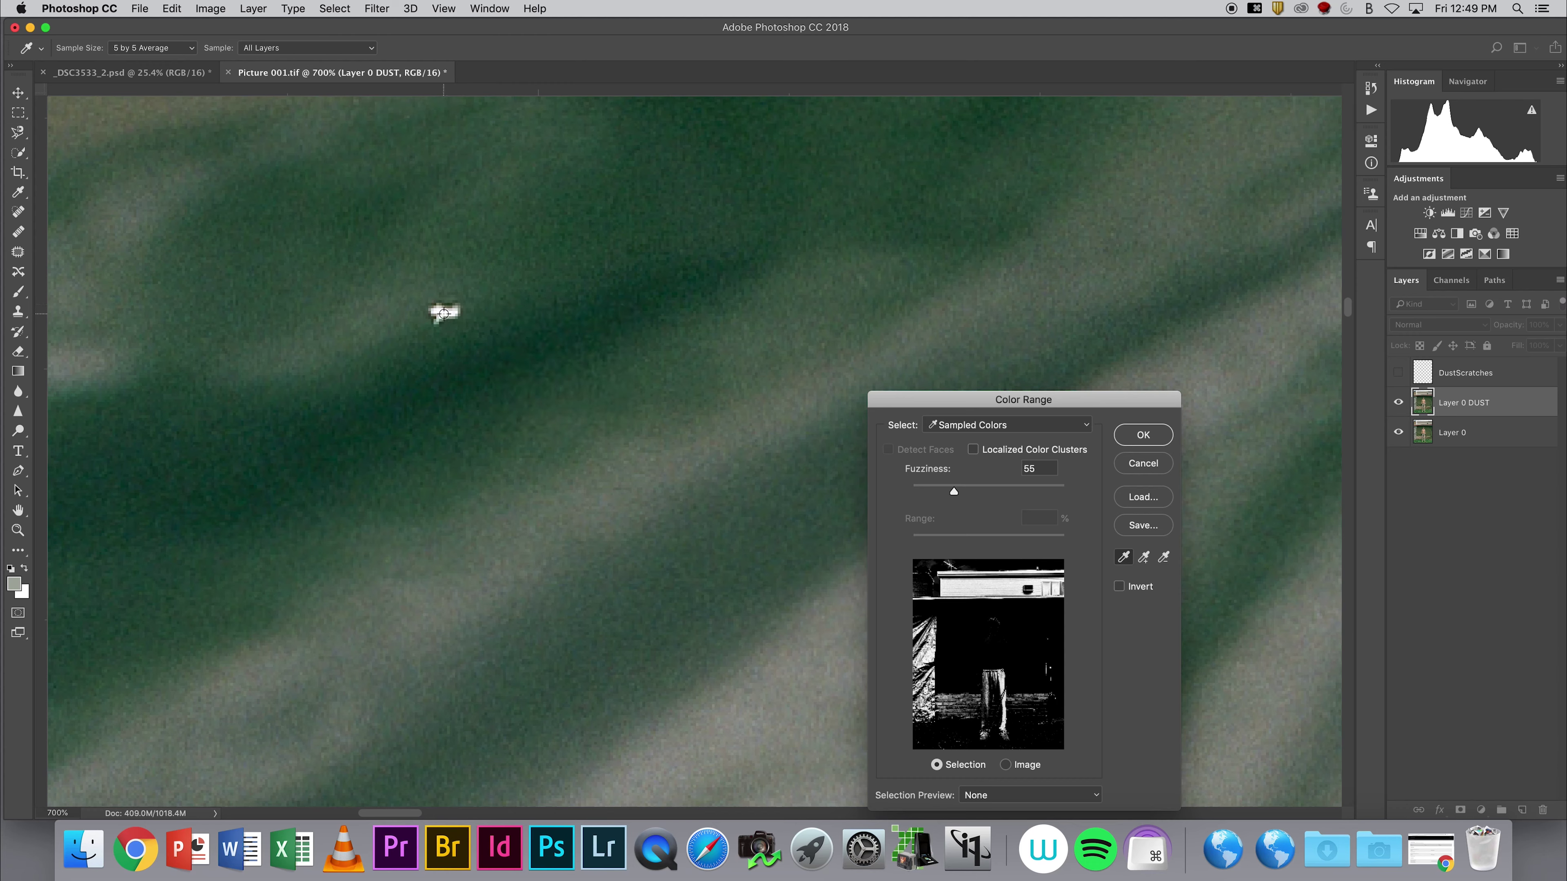
pyautogui.click(443, 313)
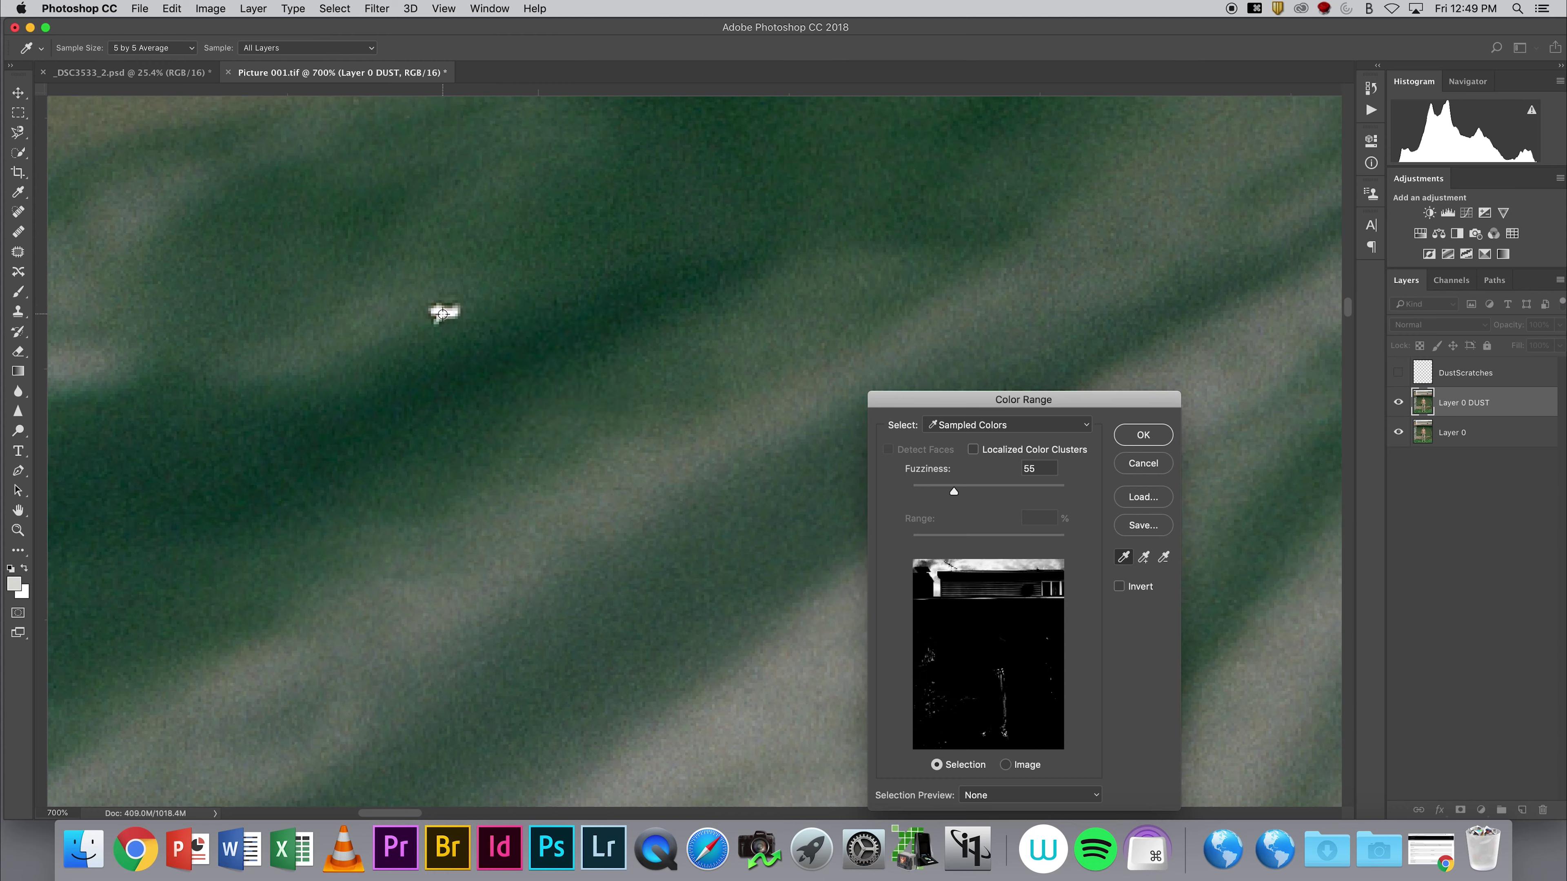
pyautogui.click(1005, 766)
pyautogui.click(937, 765)
pyautogui.press('Escape')
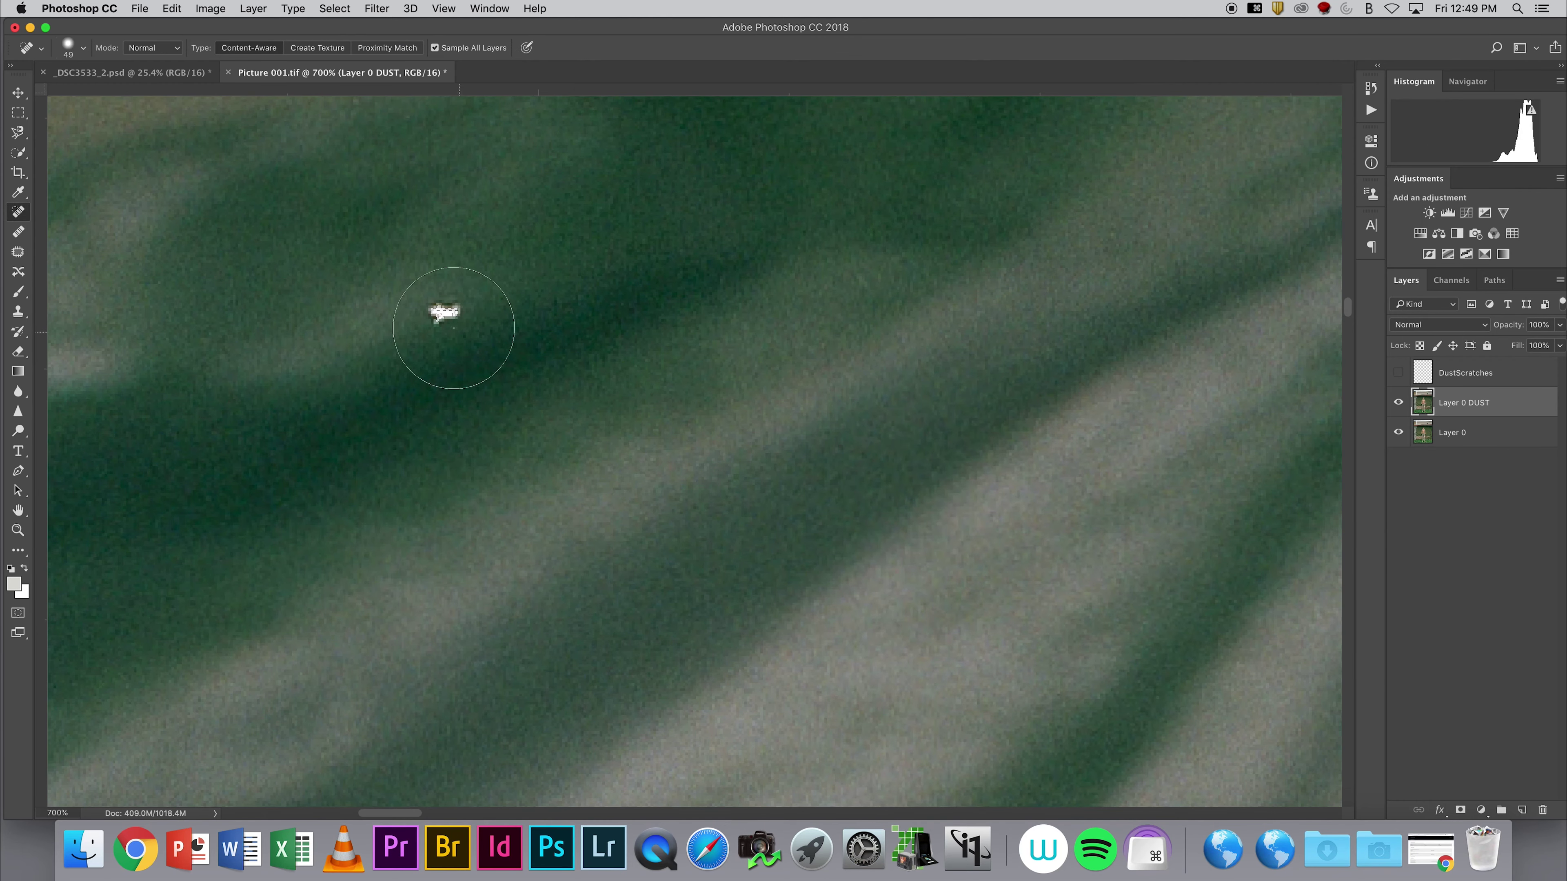
# - Examine how the selection covers the dust specks on the tarp and the curved scratch beneath the red beam
pyautogui.keyDown('alt'); pyautogui.click(512, 338); pyautogui.keyUp('alt')
pyautogui.keyDown('alt'); pyautogui.click(512, 337); pyautogui.keyUp('alt')
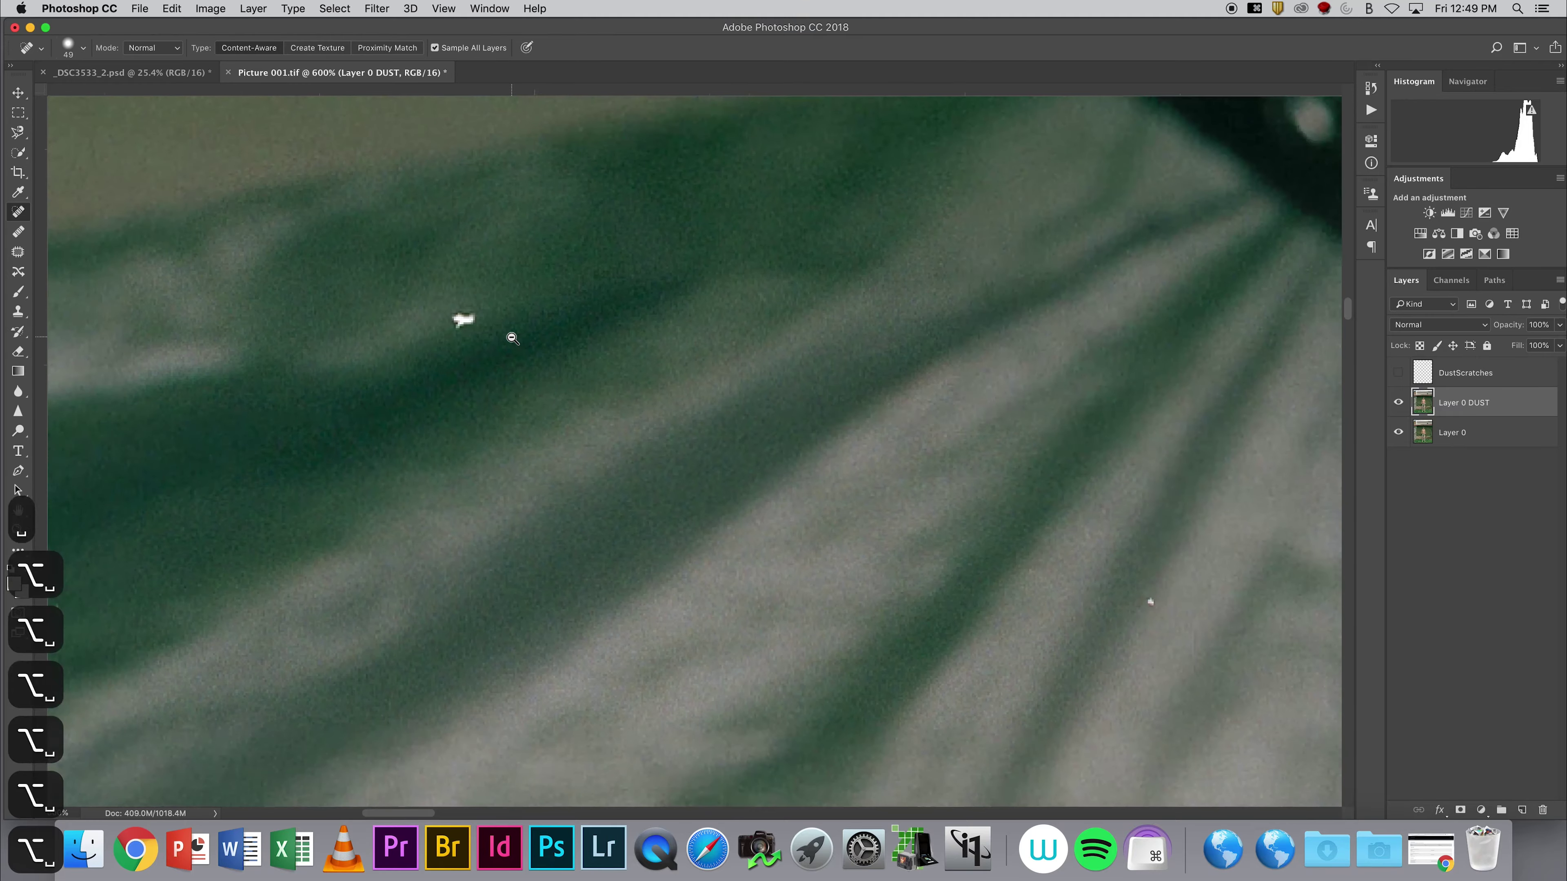
pyautogui.keyDown('alt'); pyautogui.click(513, 337); pyautogui.keyUp('alt')
pyautogui.keyDown('super'); pyautogui.click(1092, 578); pyautogui.keyUp('super')
pyautogui.keyDown('super'); pyautogui.click(1088, 577); pyautogui.keyUp('super')
pyautogui.keyDown('super'); pyautogui.click(1087, 577); pyautogui.keyUp('super')
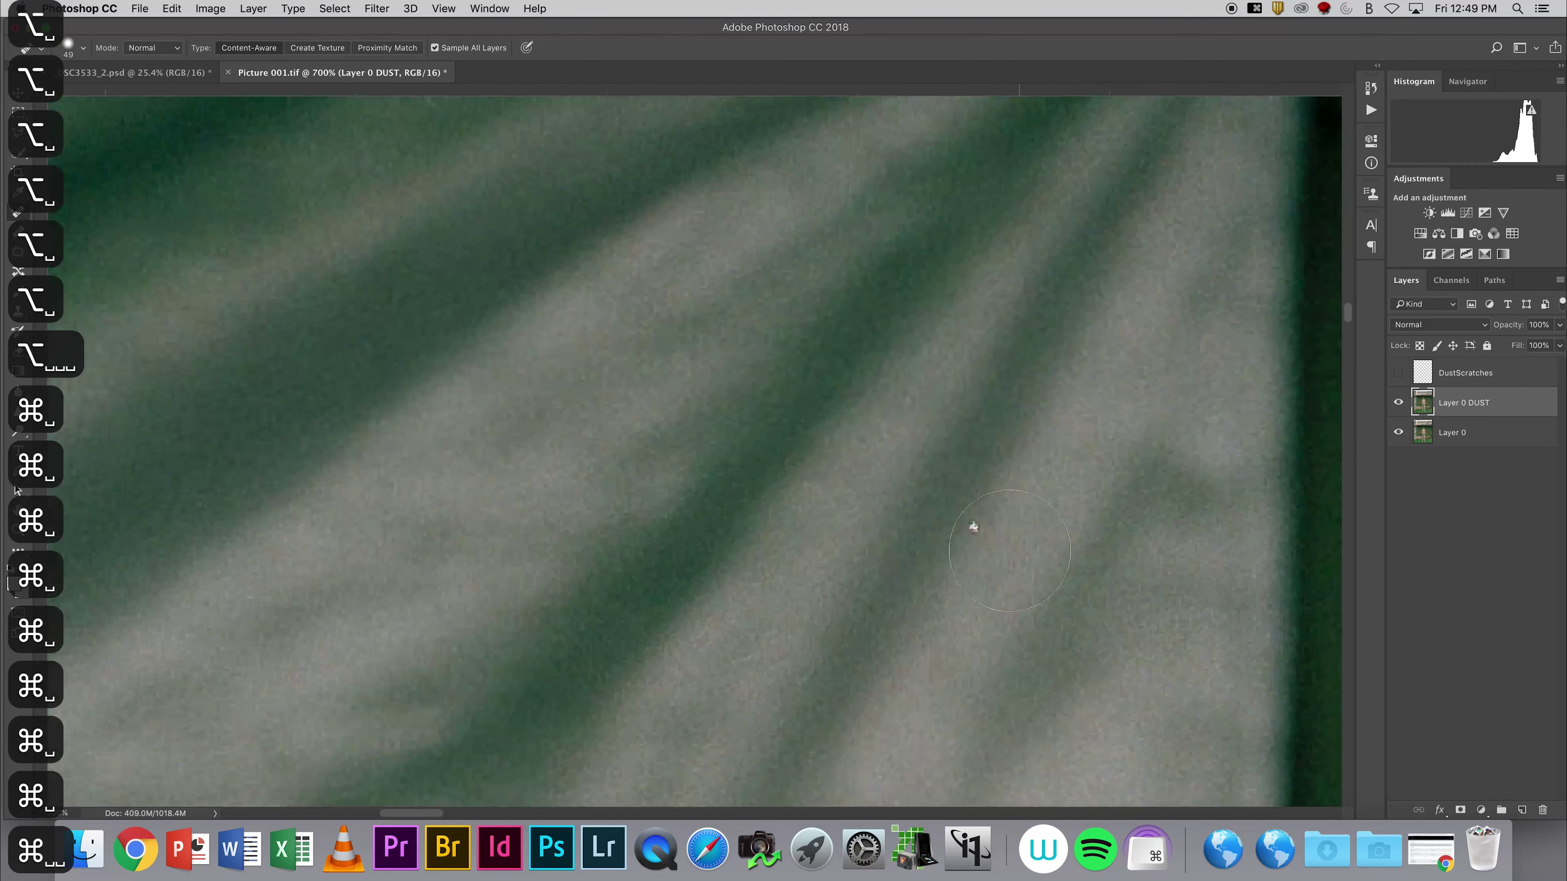
pyautogui.moveTo(1070, 489); pyautogui.dragTo(759, 560)
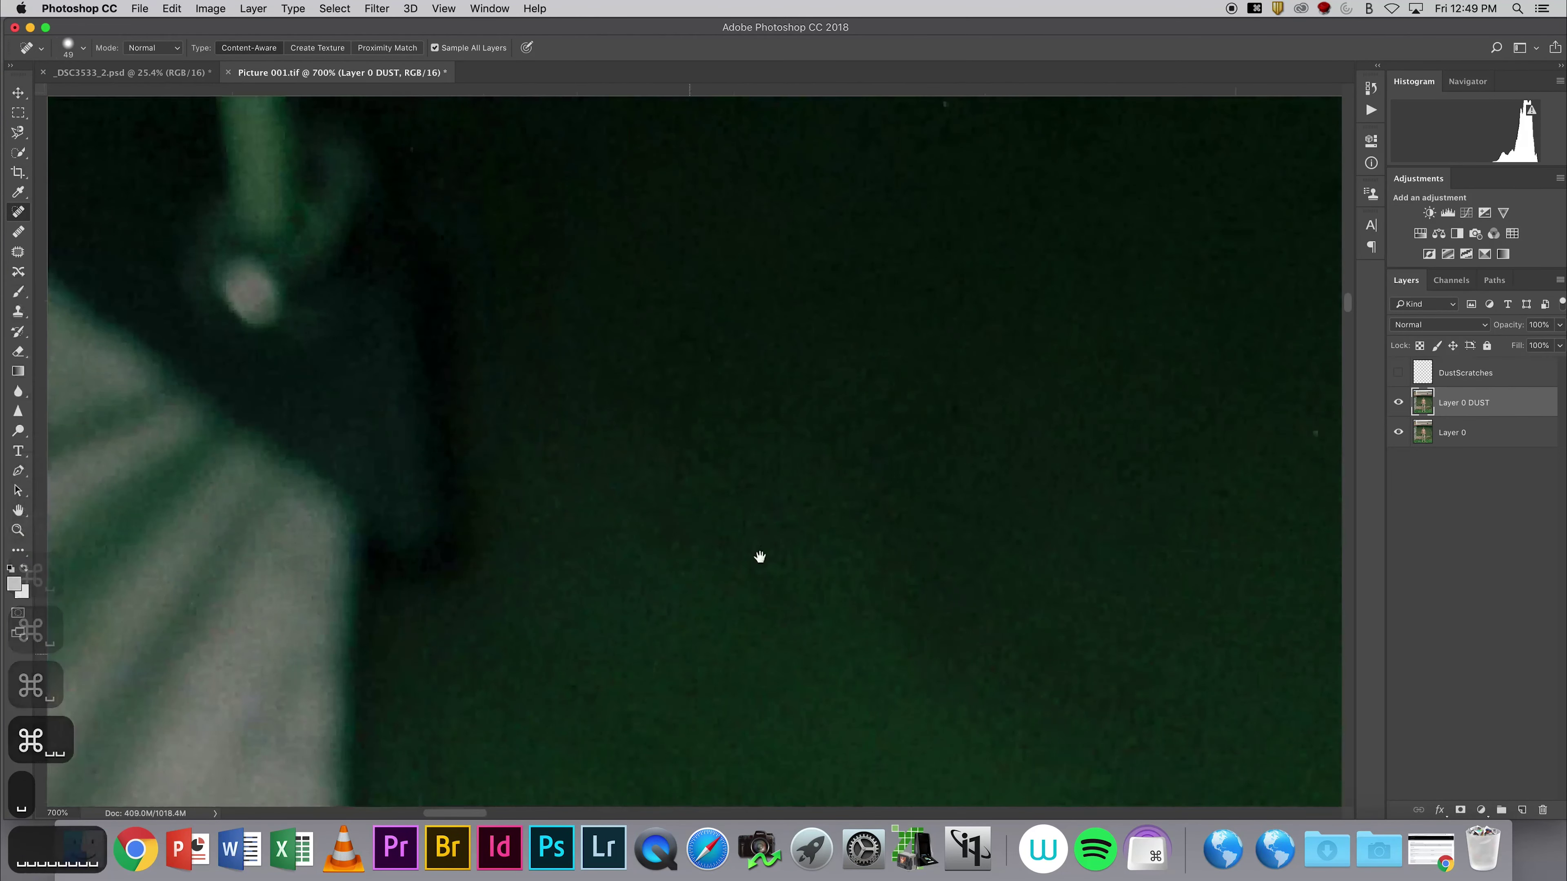
pyautogui.keyDown('alt'); pyautogui.click(773, 455); pyautogui.keyUp('alt')
pyautogui.keyDown('alt'); pyautogui.click(773, 455); pyautogui.keyUp('alt')
pyautogui.keyDown('alt'); pyautogui.click(773, 455); pyautogui.keyUp('alt')
pyautogui.keyDown('alt'); pyautogui.click(773, 455); pyautogui.keyUp('alt')
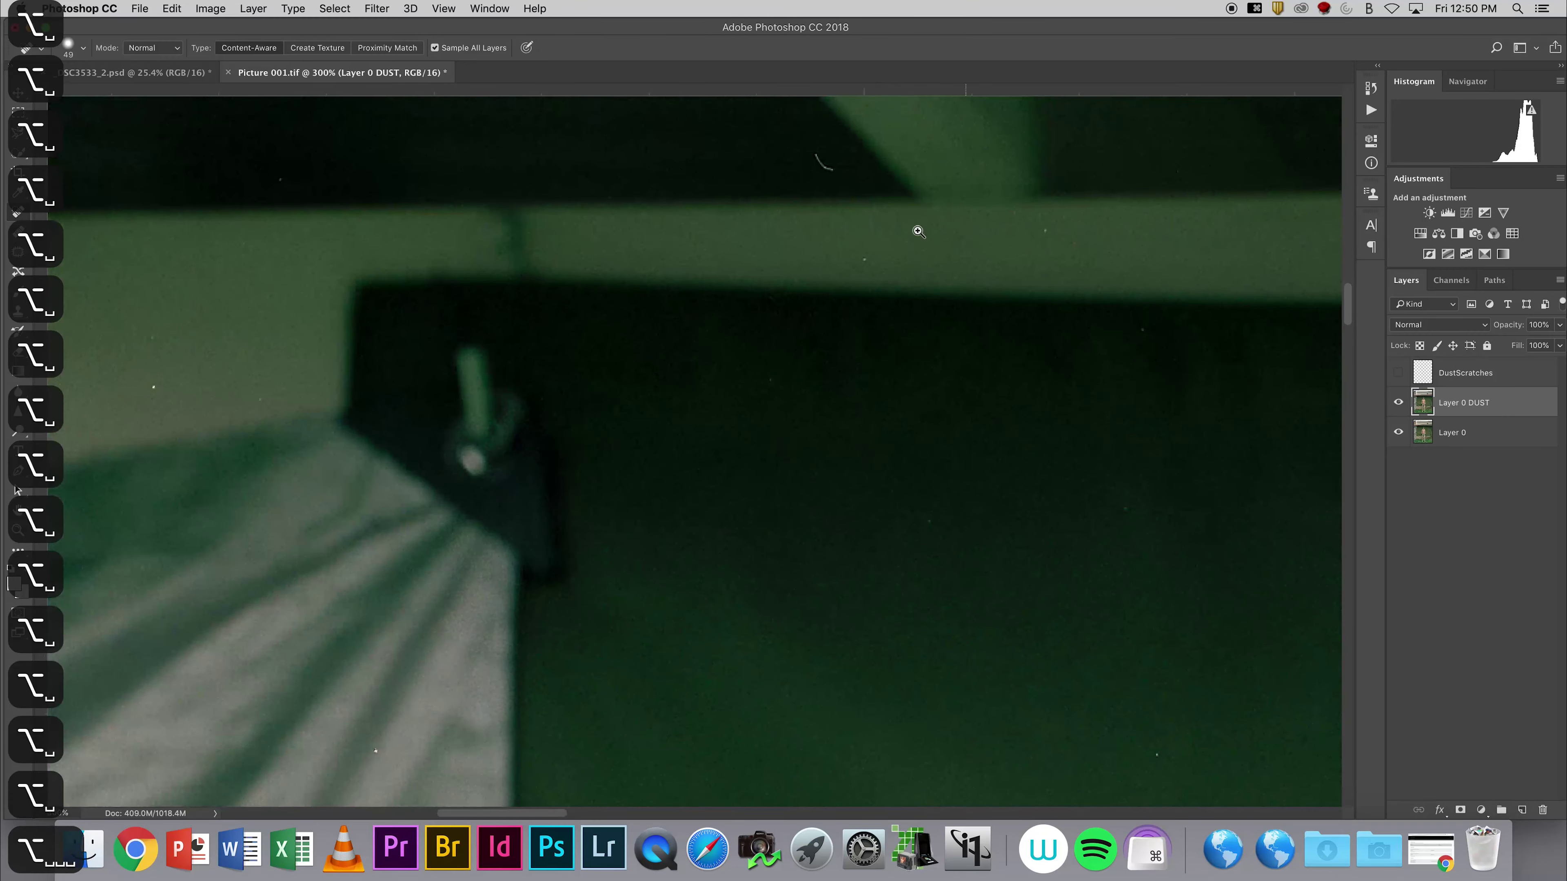
pyautogui.keyDown('super'); pyautogui.click(848, 185); pyautogui.keyUp('super')
pyautogui.keyDown('super'); pyautogui.click(848, 186); pyautogui.keyUp('super')
pyautogui.keyDown('super'); pyautogui.click(848, 185); pyautogui.keyUp('super')
# - Examine the selection around the tarp's edge and the white fleck on the red beam
pyautogui.scroll(-7, 835, 303)
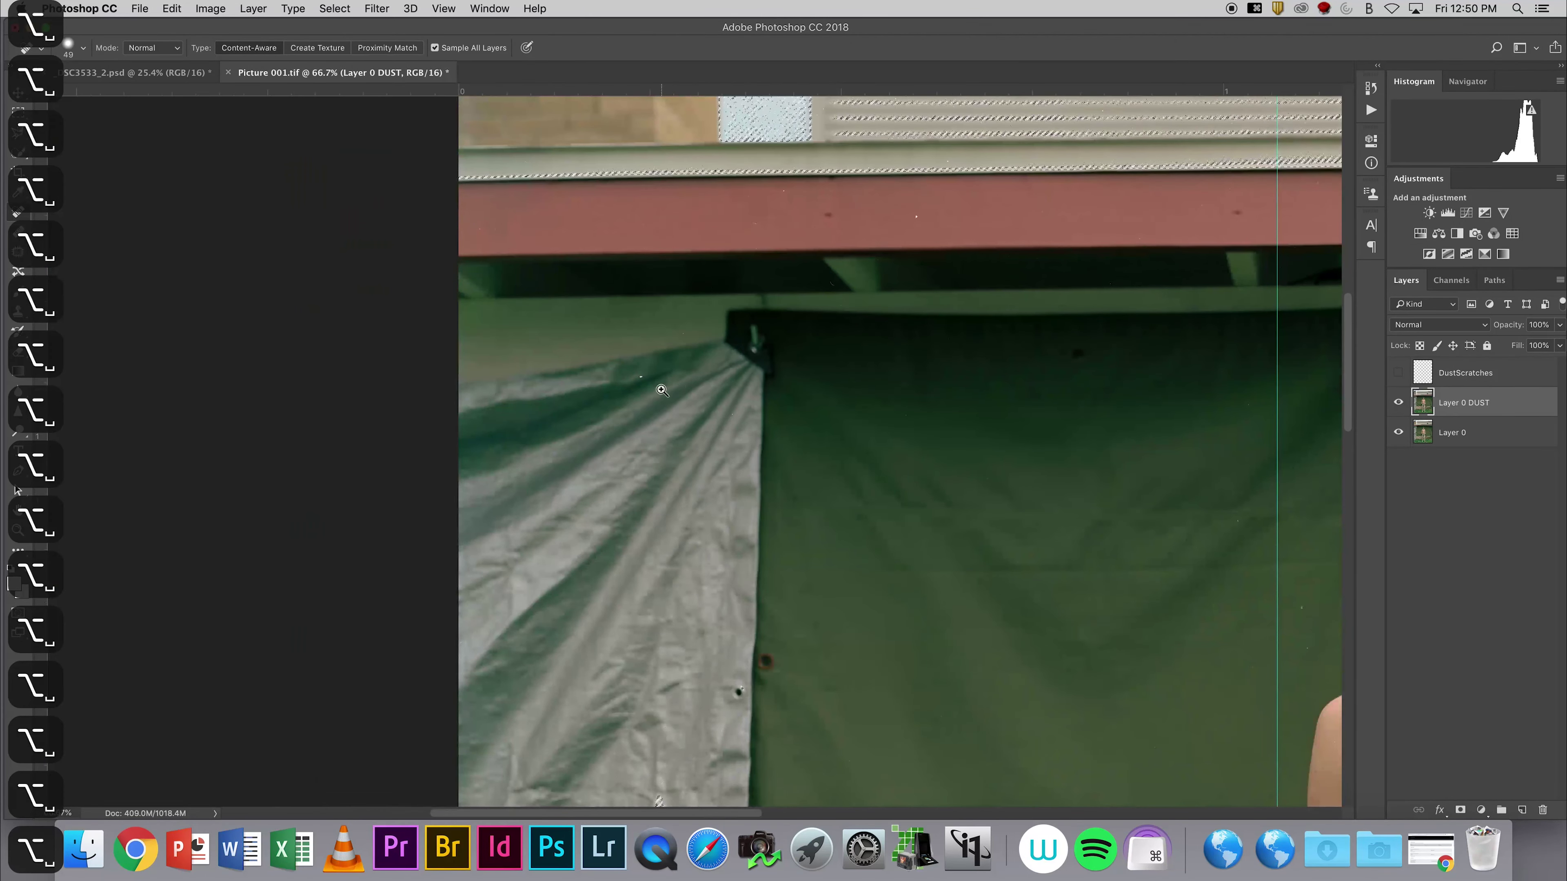
pyautogui.keyDown('super'); pyautogui.click(661, 390); pyautogui.keyUp('super')
pyautogui.keyDown('super'); pyautogui.click(662, 390); pyautogui.keyUp('super')
pyautogui.moveTo(783, 388); pyautogui.dragTo(619, 581)
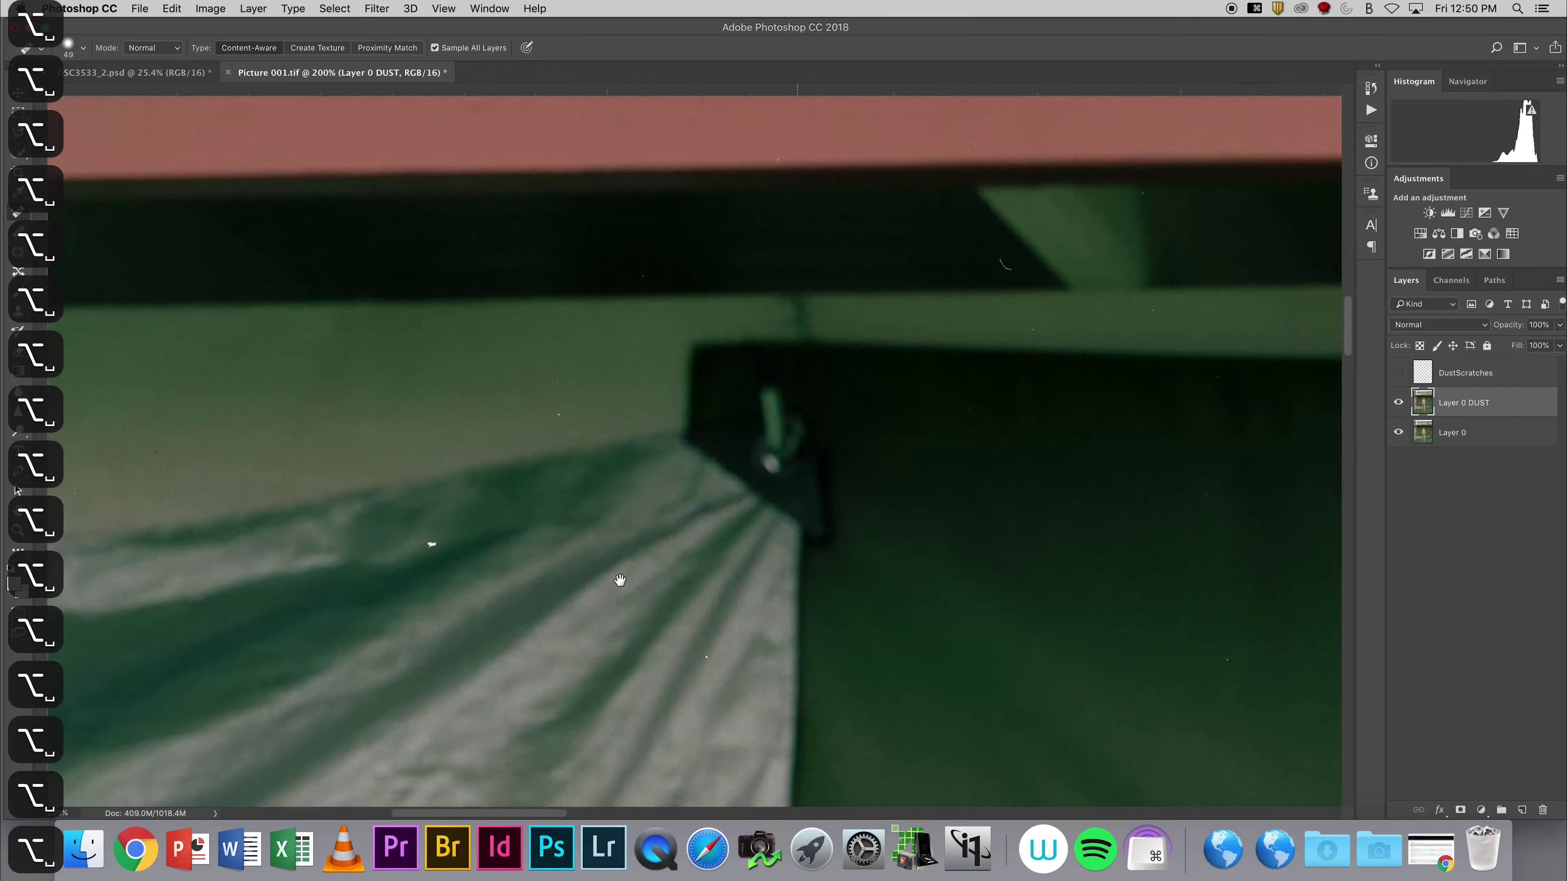
pyautogui.moveTo(1039, 145); pyautogui.dragTo(748, 416)
pyautogui.keyDown('alt'); pyautogui.click(750, 415); pyautogui.keyUp('alt')
pyautogui.keyDown('super'); pyautogui.click(876, 384); pyautogui.keyUp('super')
pyautogui.keyDown('super'); pyautogui.click(876, 384); pyautogui.keyUp('super')
pyautogui.keyDown('super'); pyautogui.click(876, 384); pyautogui.keyUp('super')
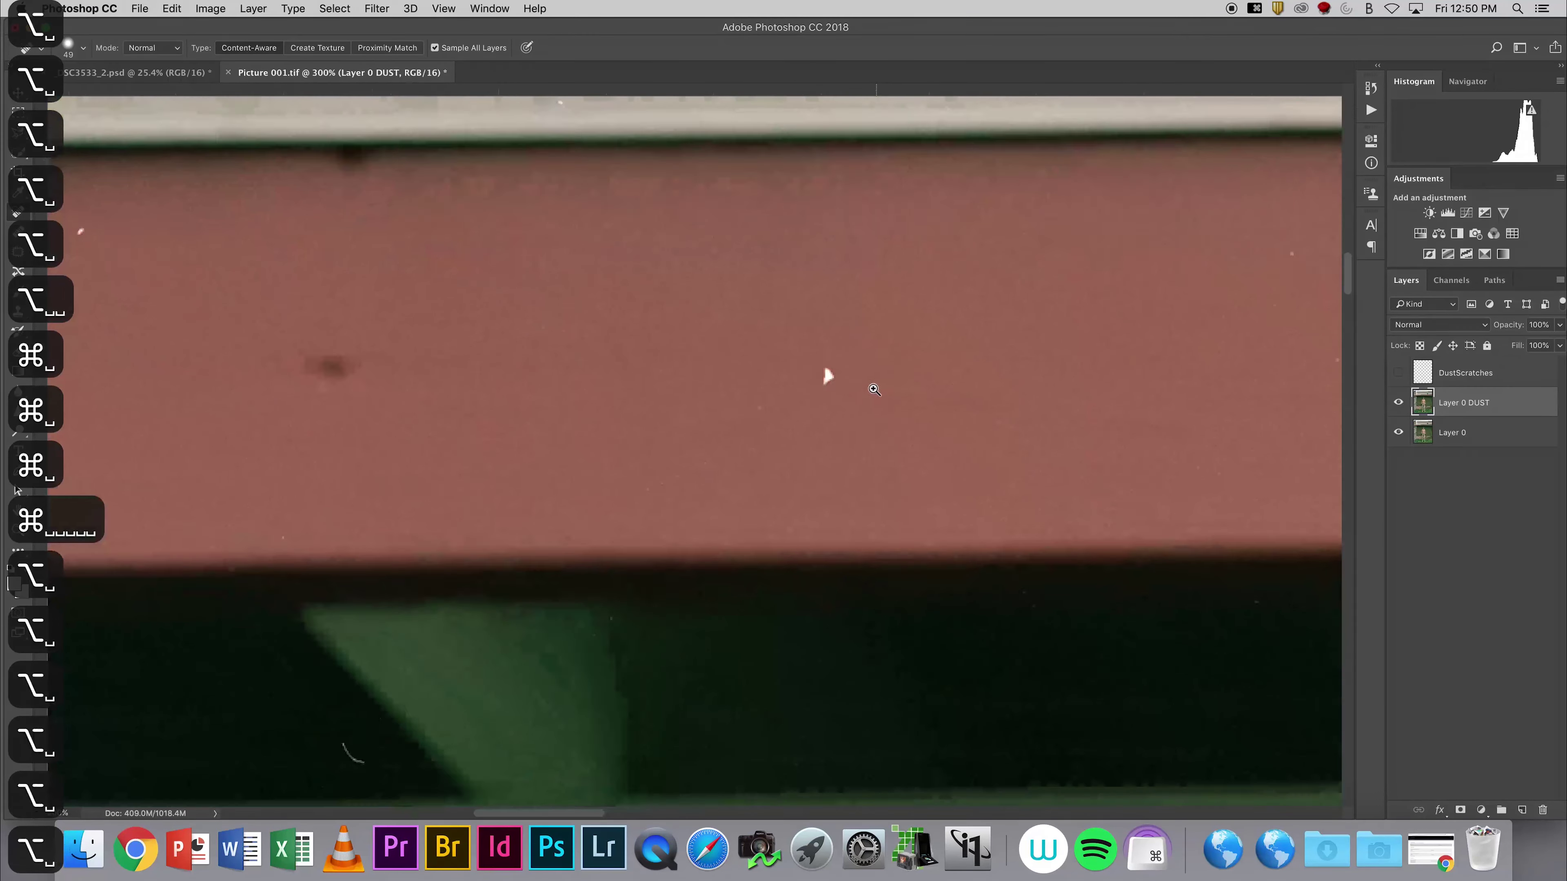
pyautogui.scroll(-6, 776, 384)
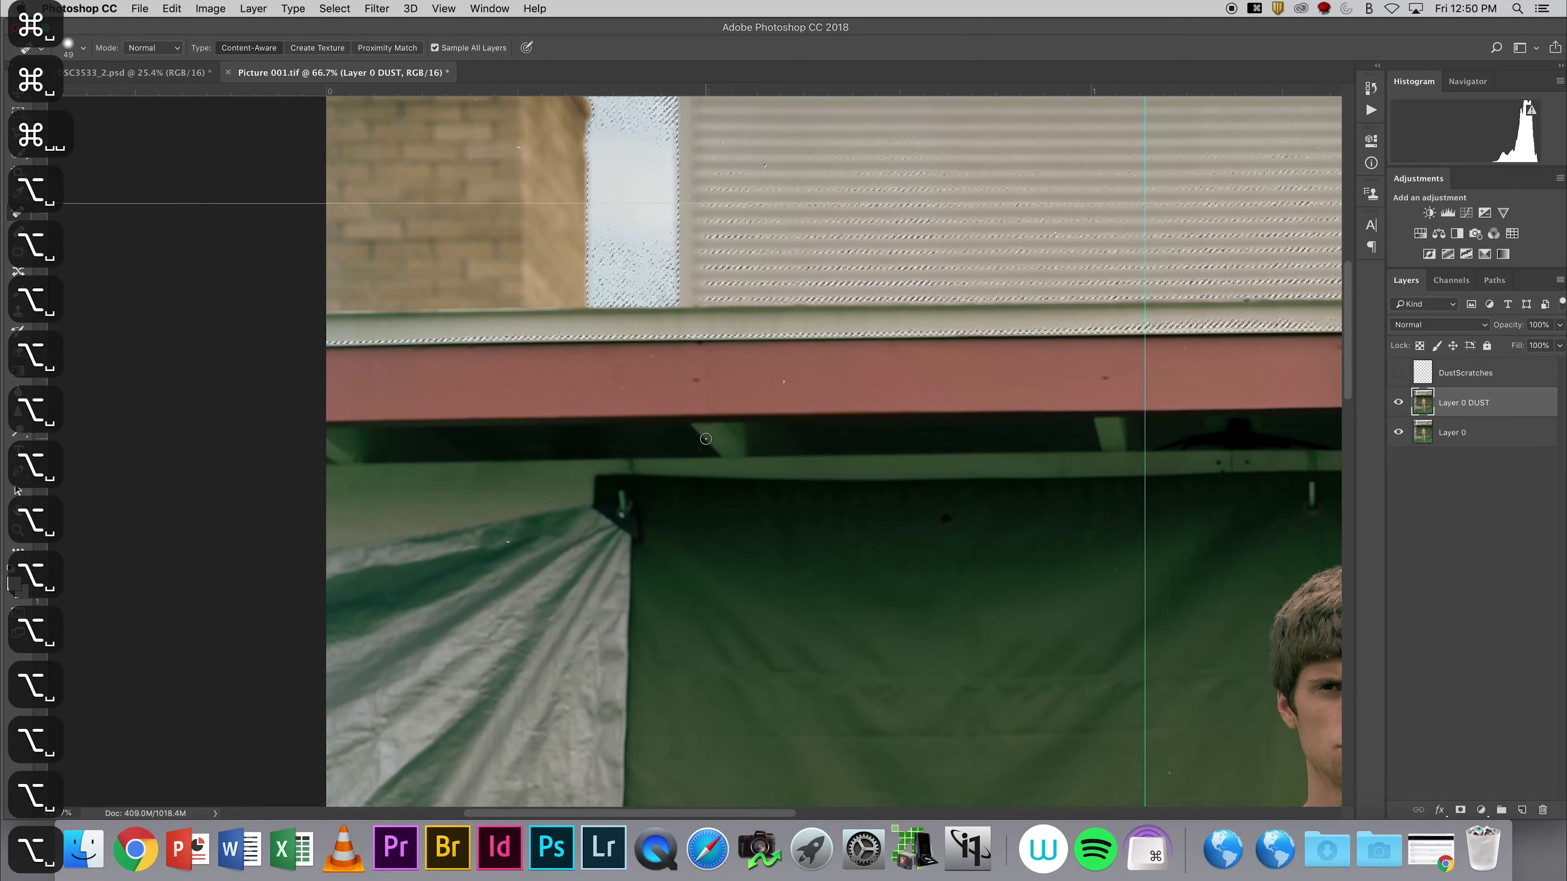
pyautogui.scroll(2, 516, 541)
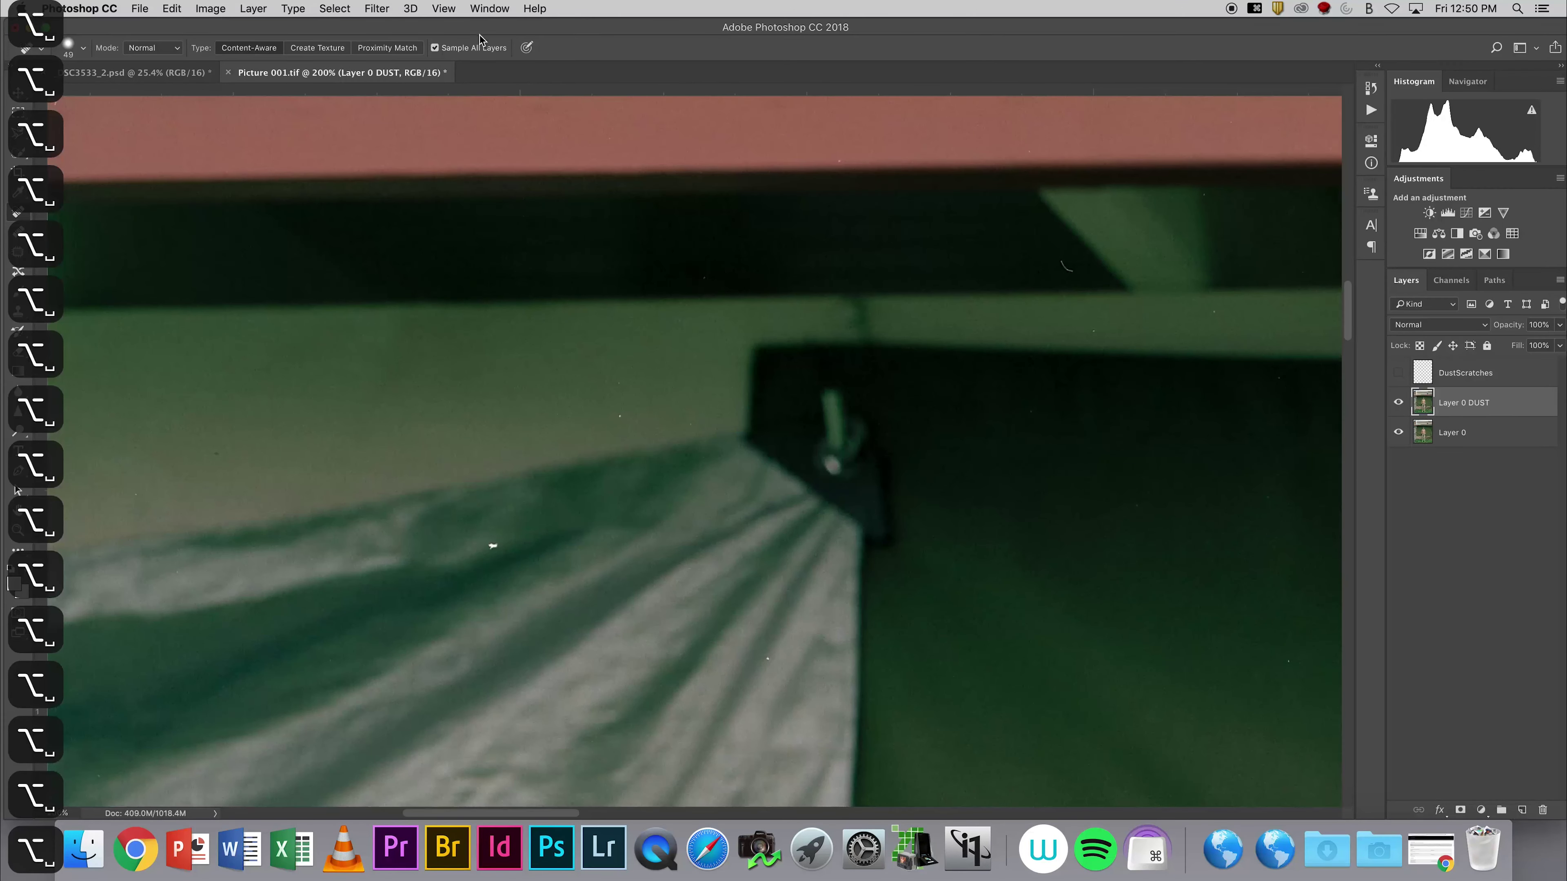
# - Begin a Color Range selection by sampling the white speck on the tarp and adding the white fleck on the red beam
pyautogui.click(347, 10)
pyautogui.click(370, 200)
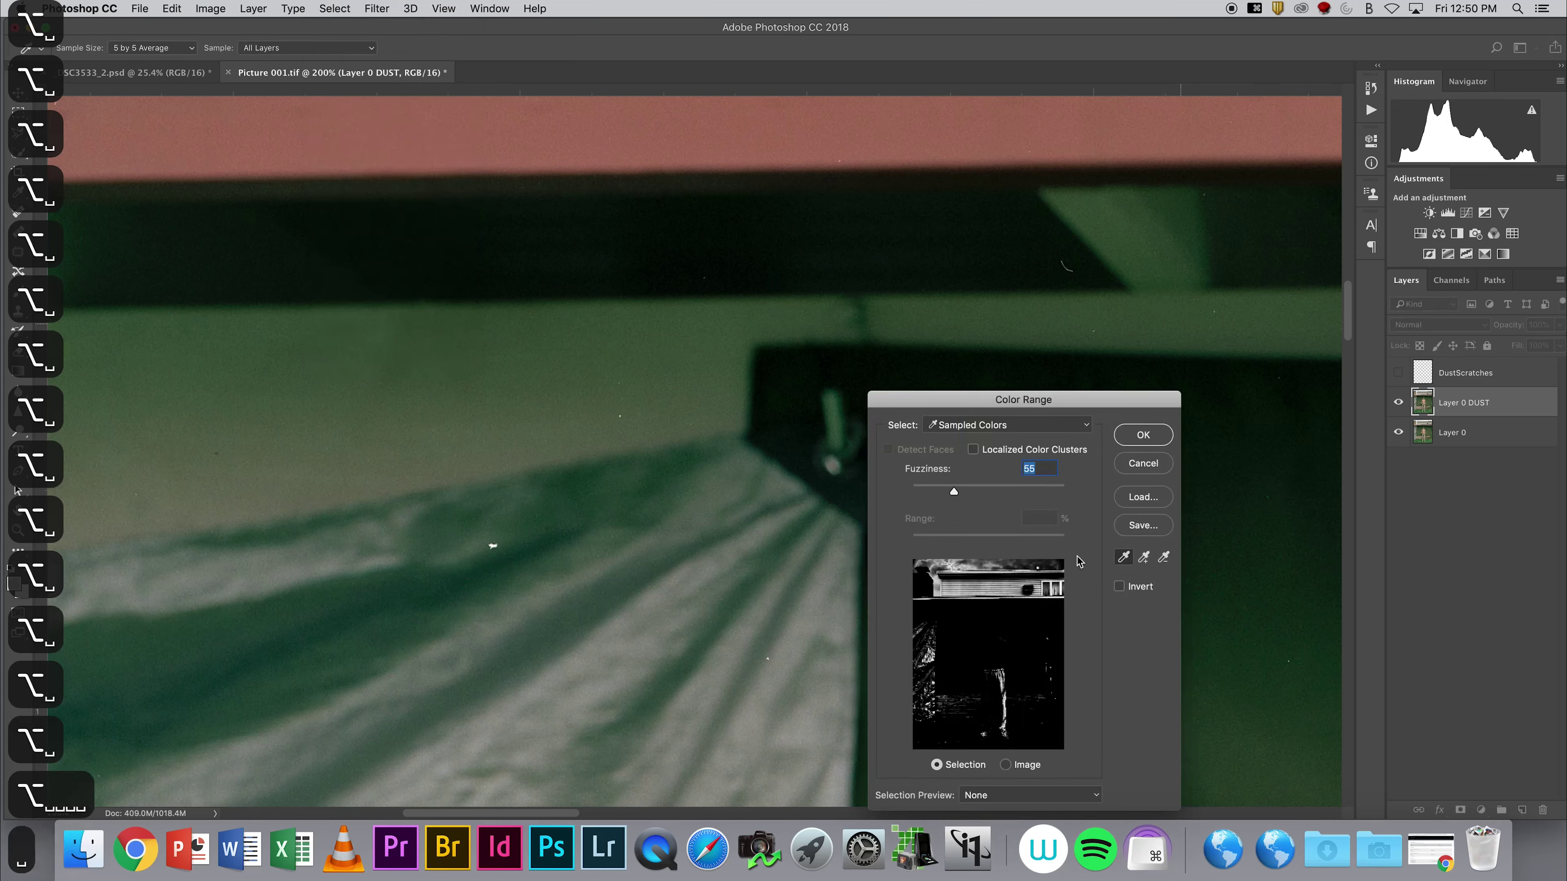
pyautogui.click(493, 546)
pyautogui.keyDown('alt'); pyautogui.click(494, 547); pyautogui.keyUp('alt')
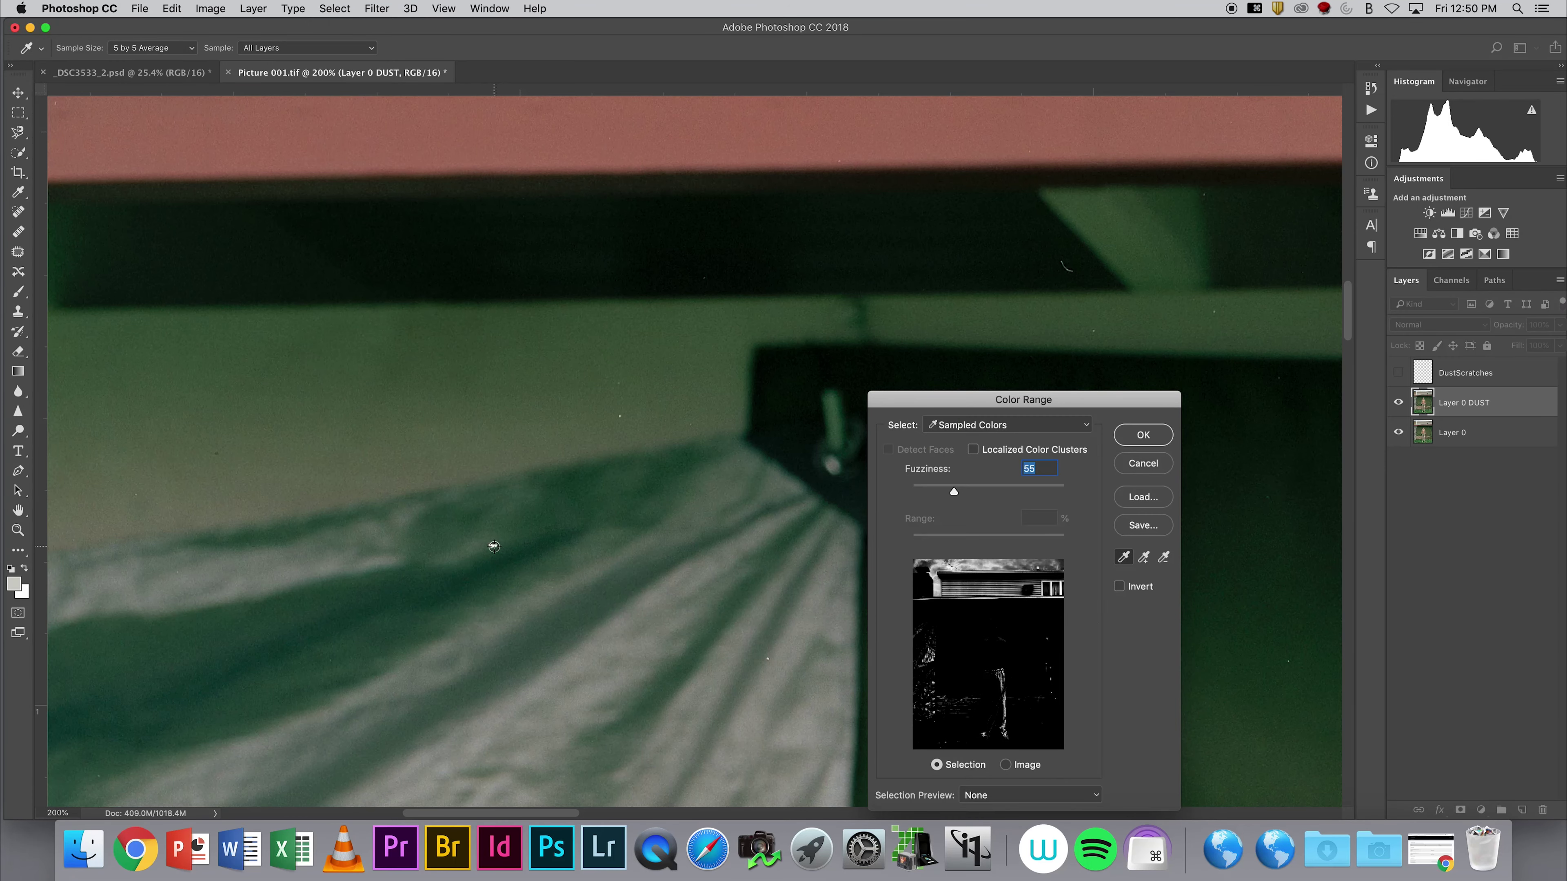
pyautogui.click(675, 529)
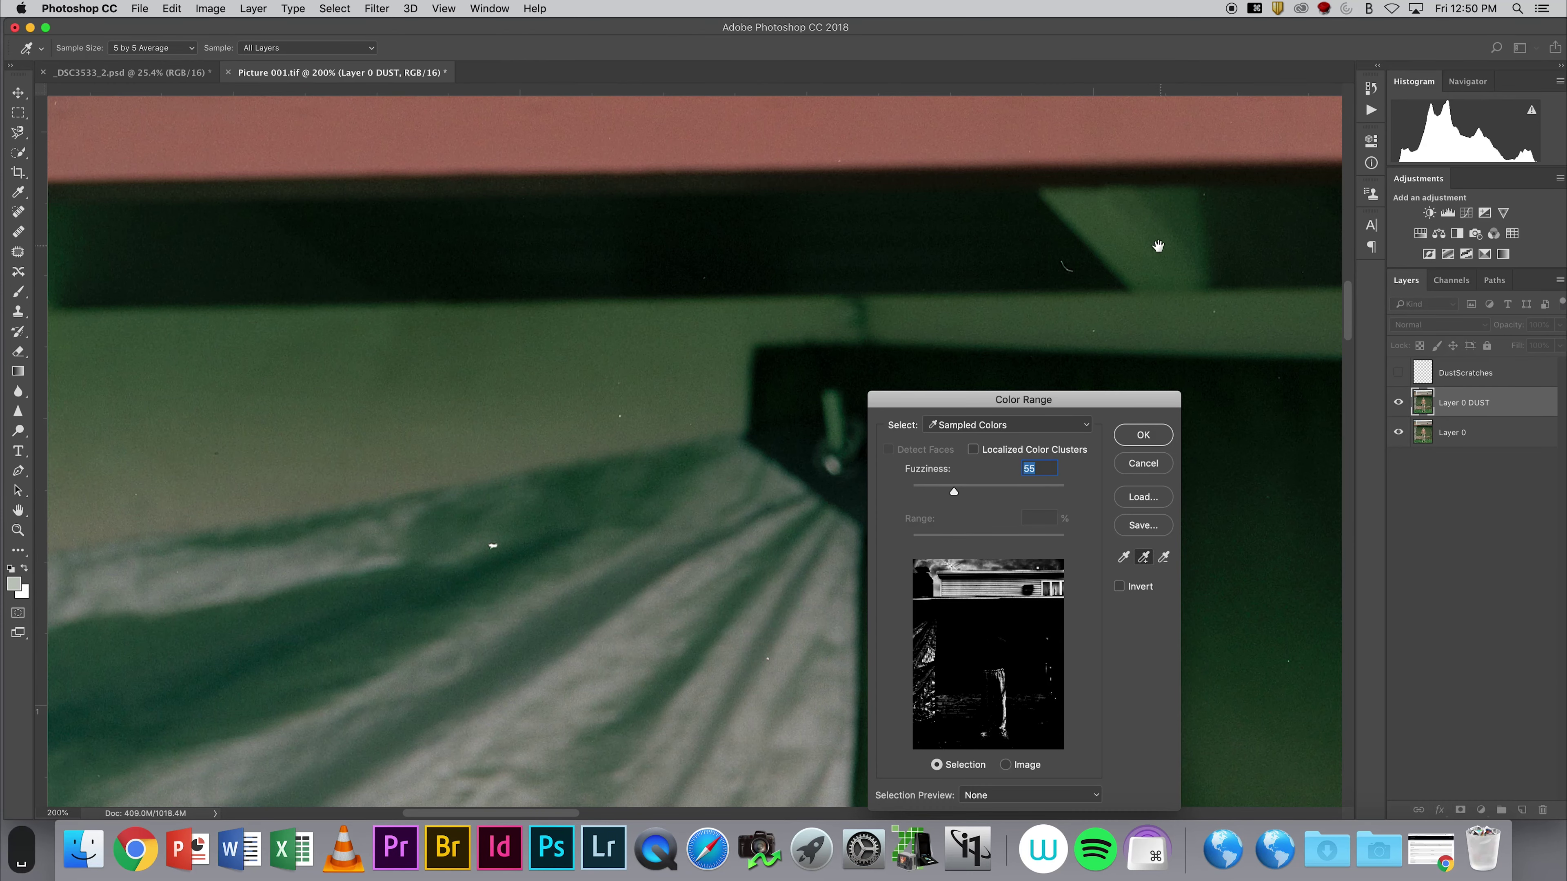
pyautogui.moveTo(1158, 246); pyautogui.dragTo(802, 512)
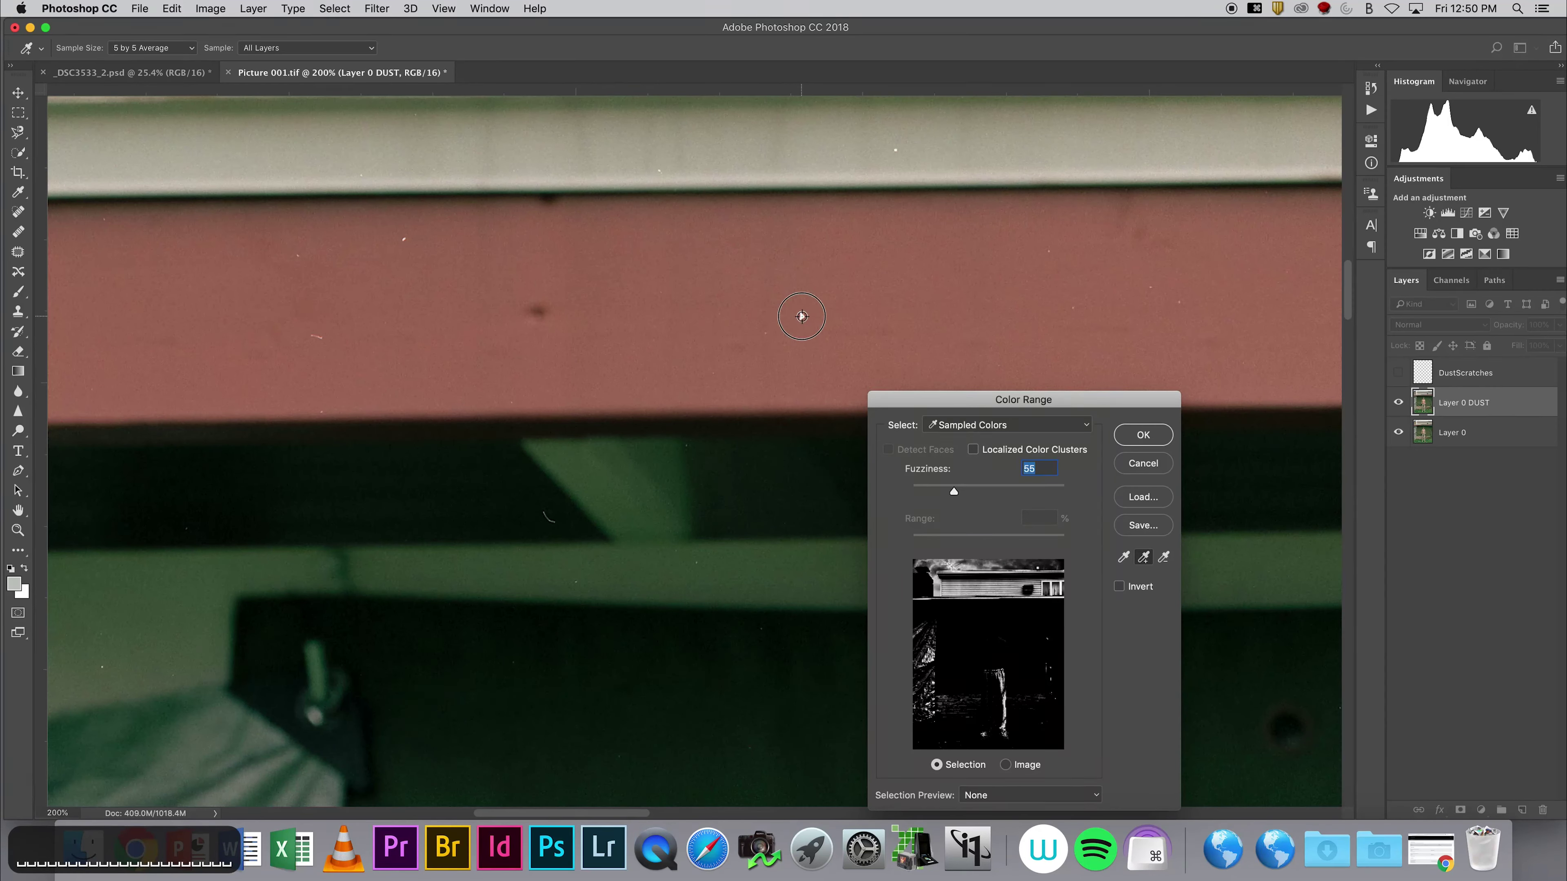
pyautogui.click(802, 316)
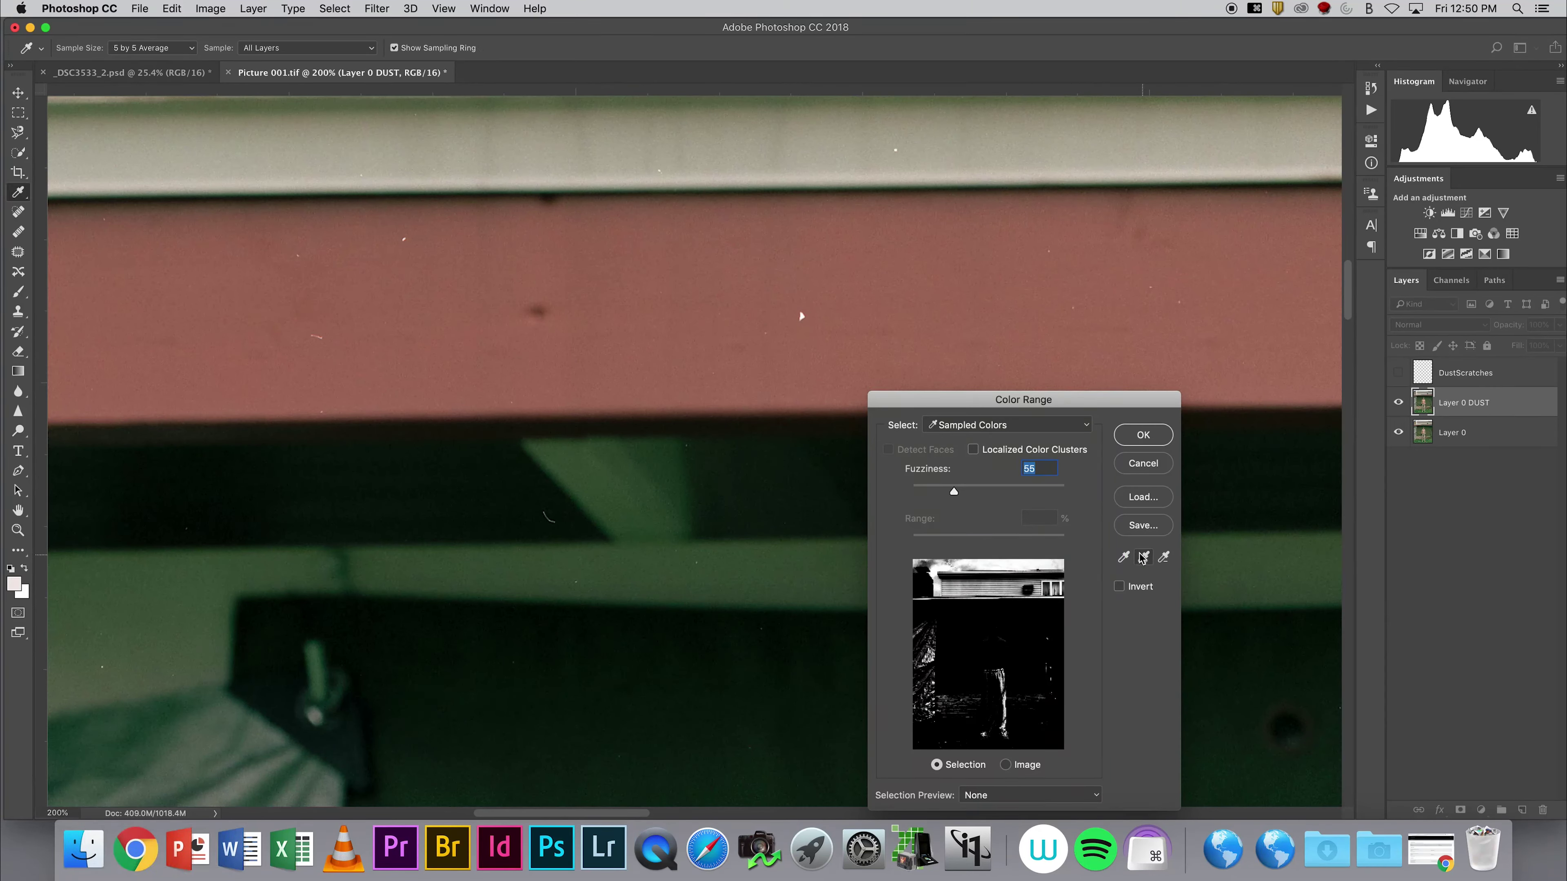
# - Sample the faint scratch on the red beam and the curved scratch in the dark gap below it, and apply the selection
pyautogui.keyDown('super'); pyautogui.click(330, 334); pyautogui.keyUp('super')
pyautogui.keyDown('super'); pyautogui.click(330, 334); pyautogui.keyUp('super')
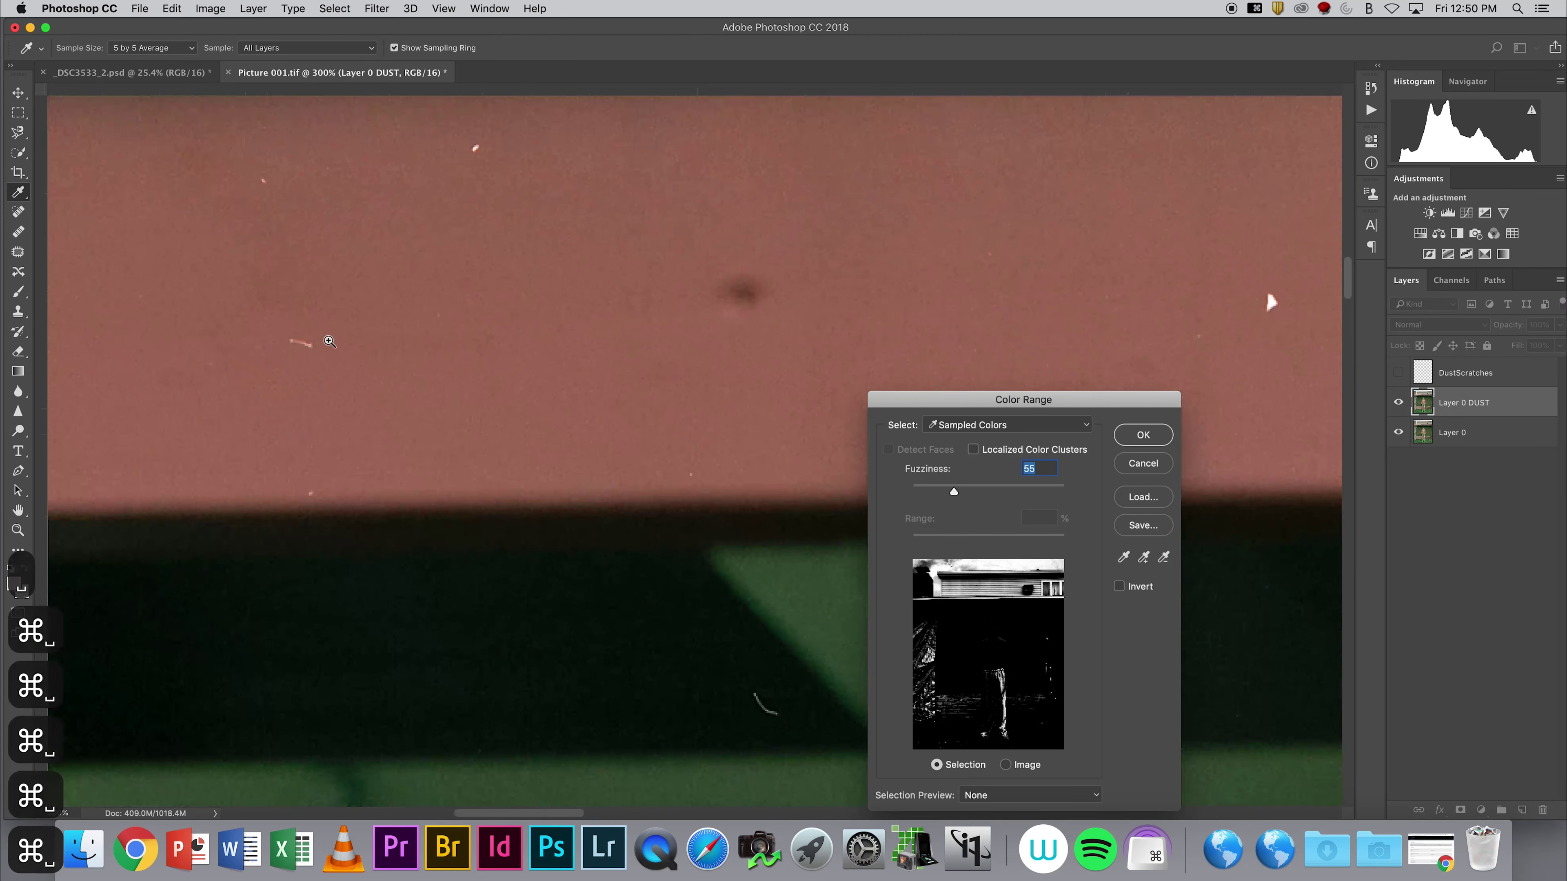
pyautogui.click(302, 345)
pyautogui.moveTo(741, 664); pyautogui.dragTo(668, 562)
pyautogui.click(667, 562)
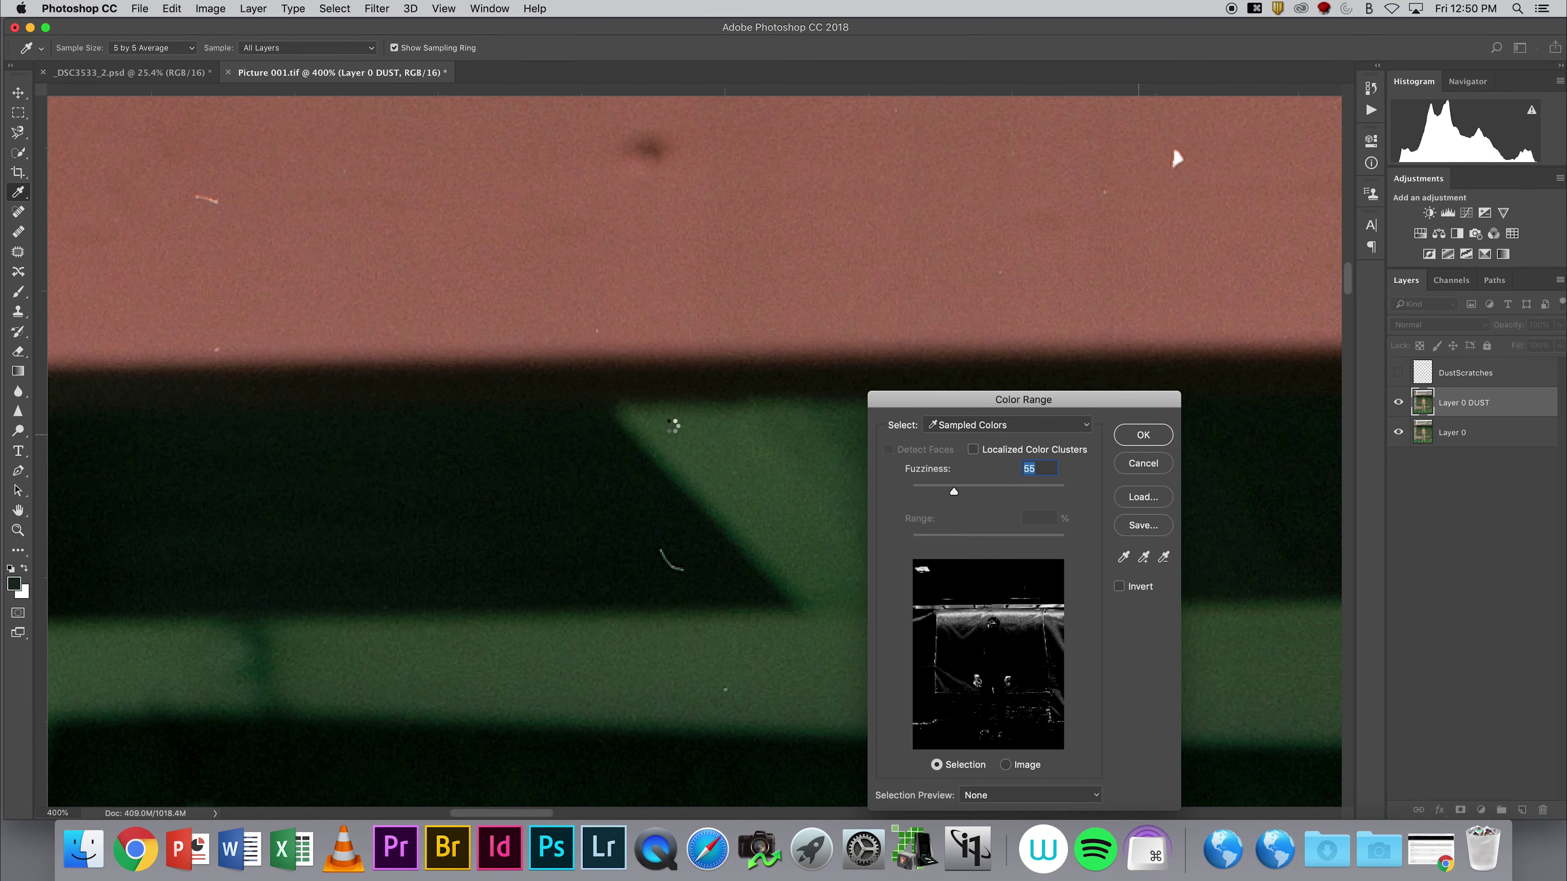
pyautogui.press('Return')
# - Check the Color Range selection across the upper part of the photo and deselect it
pyautogui.keyDown('alt'); pyautogui.click(722, 434); pyautogui.keyUp('alt')
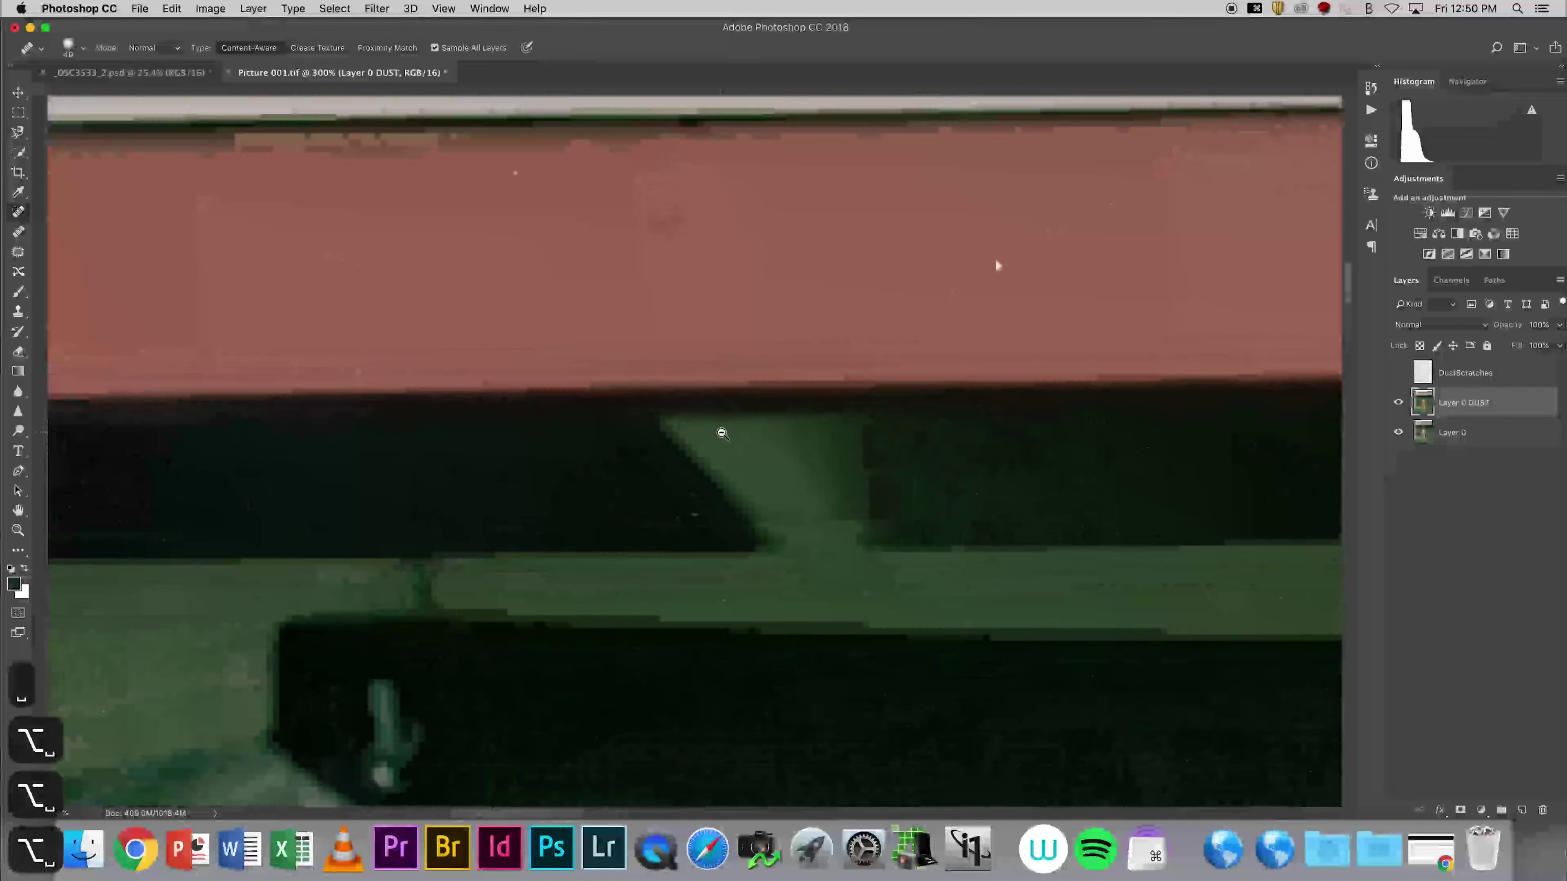
pyautogui.keyDown('alt'); pyautogui.click(722, 434); pyautogui.keyUp('alt')
pyautogui.keyDown('alt'); pyautogui.click(721, 432); pyautogui.keyUp('alt')
pyautogui.keyDown('alt'); pyautogui.click(721, 431); pyautogui.keyUp('alt')
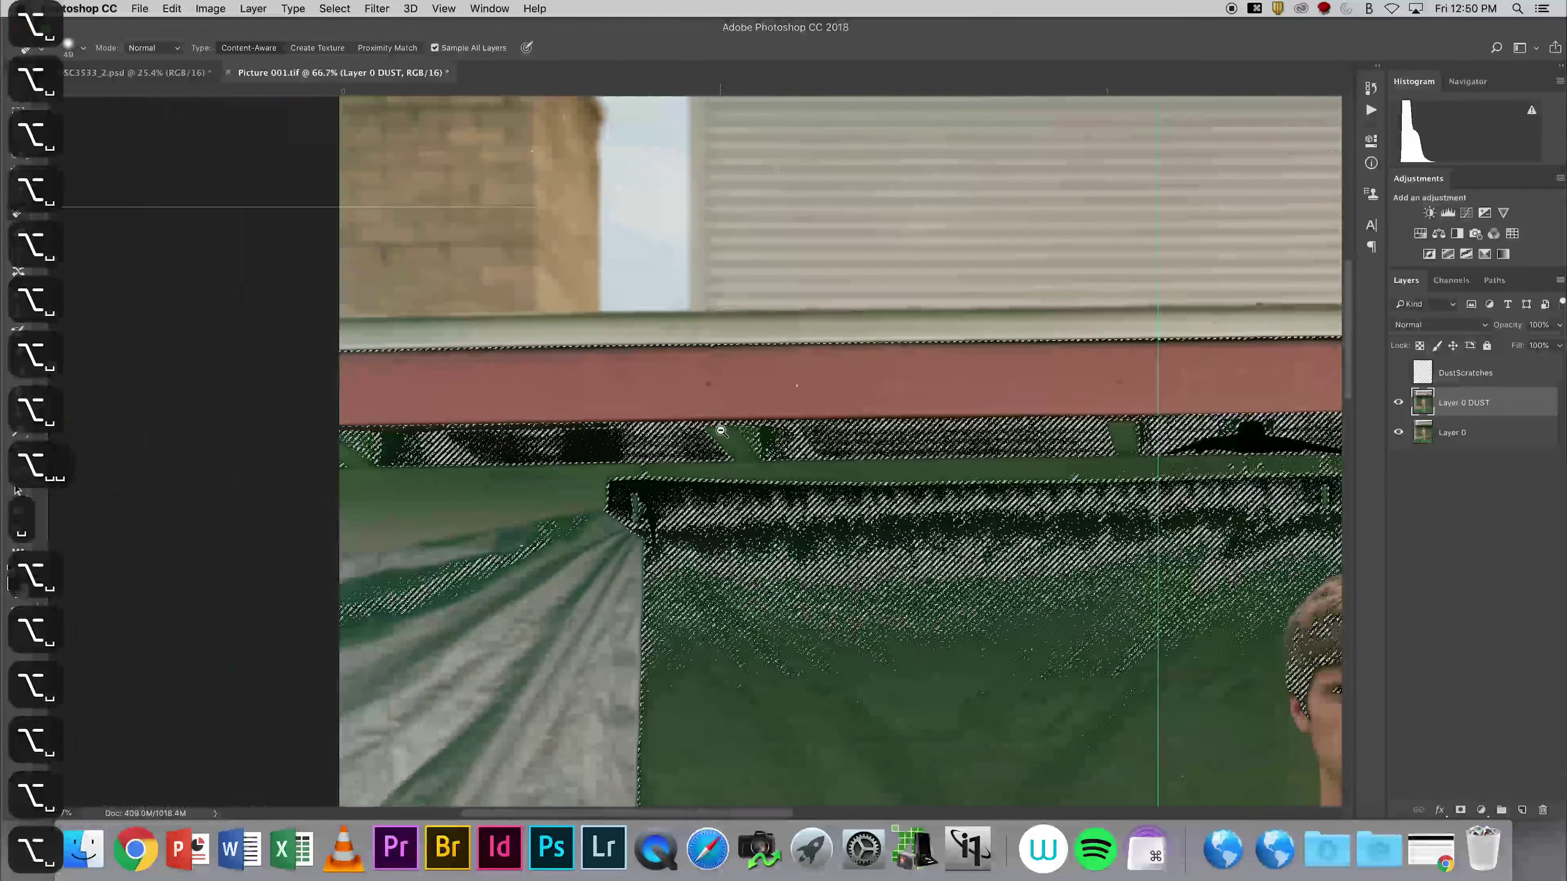
pyautogui.keyDown('alt'); pyautogui.click(721, 431); pyautogui.keyUp('alt')
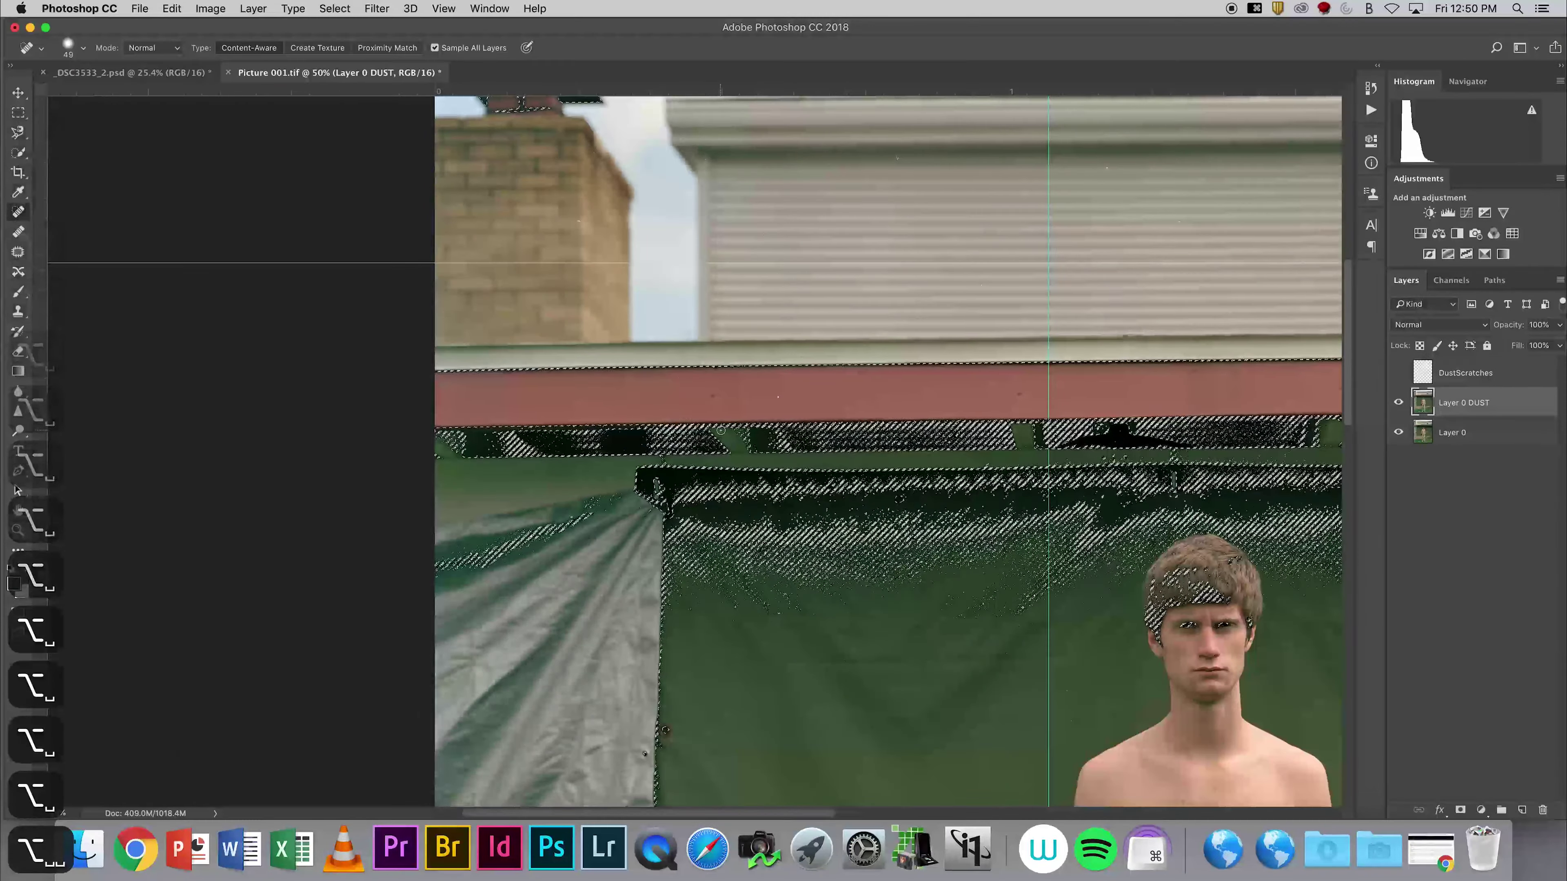
pyautogui.press('super+d')
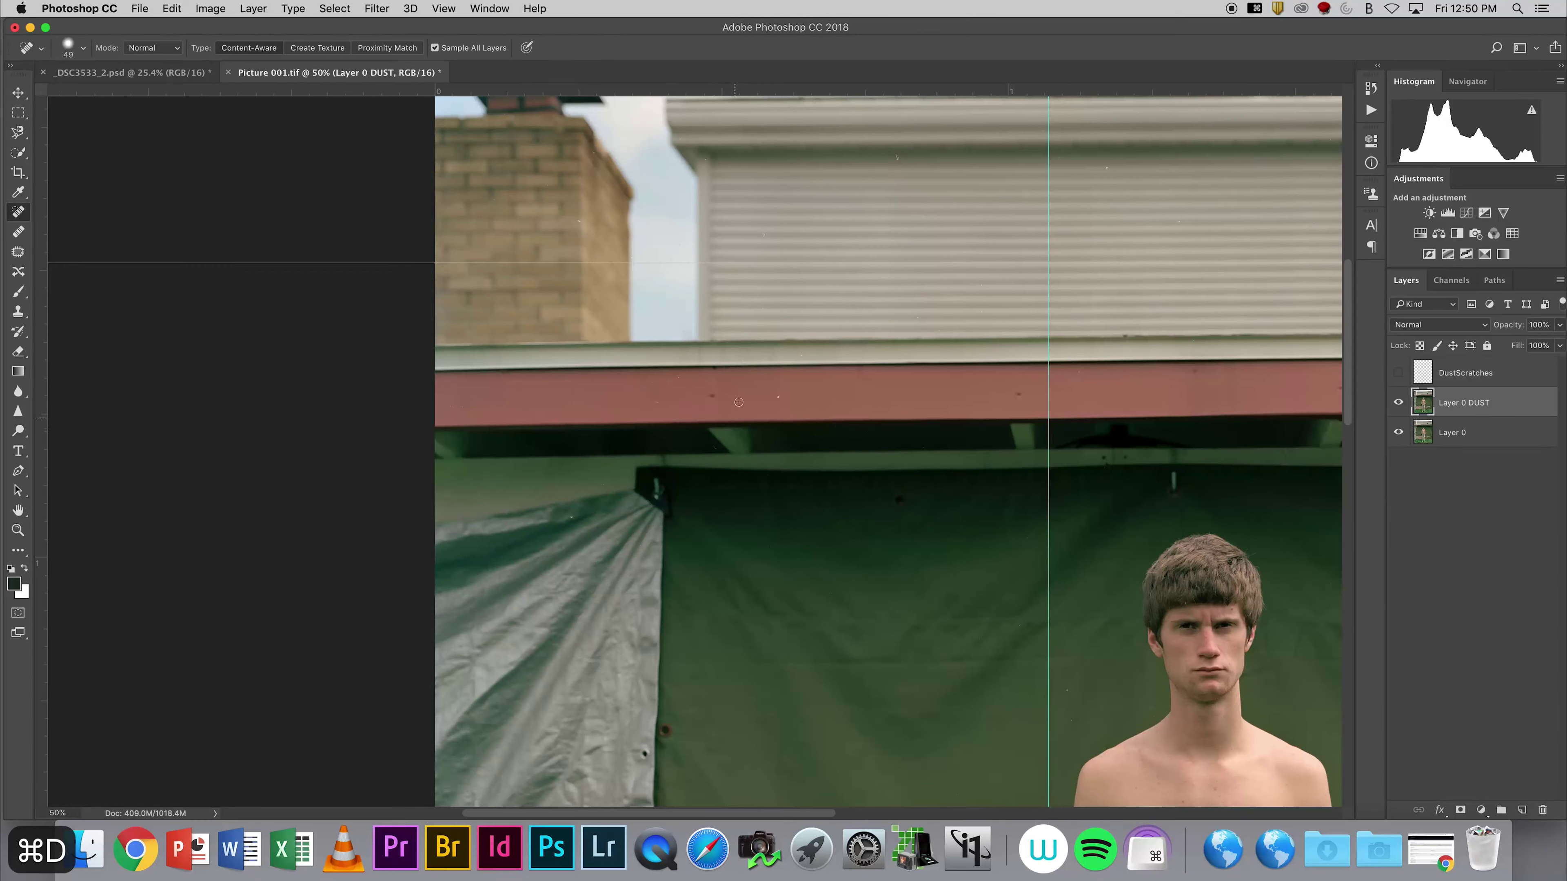
# - Start a new Color Range selection on the Layer 0 DUST layer by sampling the white dust speck on the tarp
pyautogui.click(253, 8)
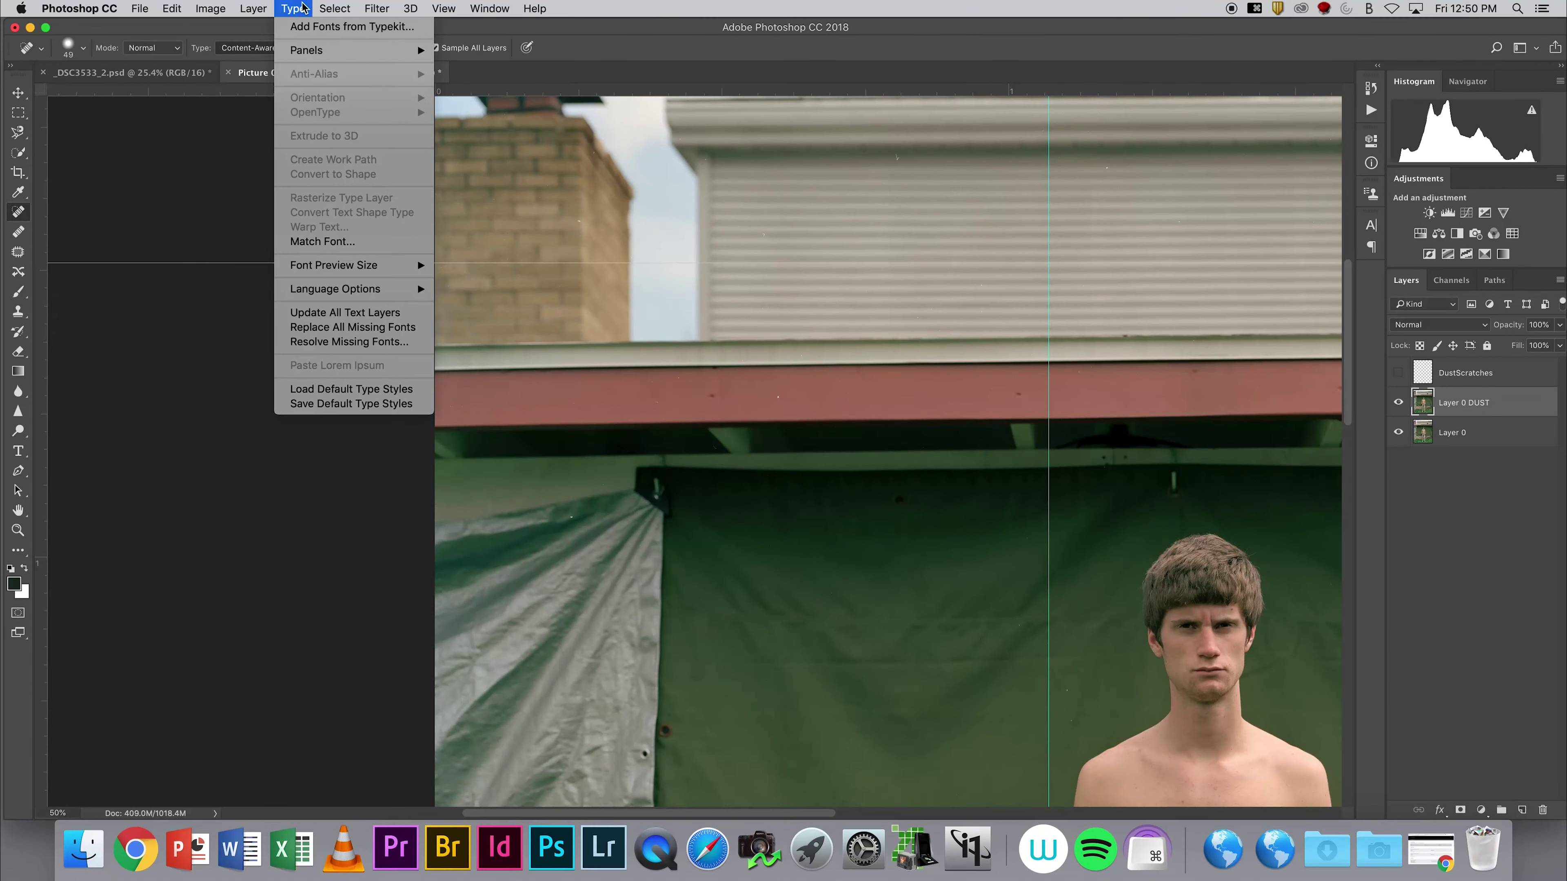
pyautogui.moveTo(339, 7)
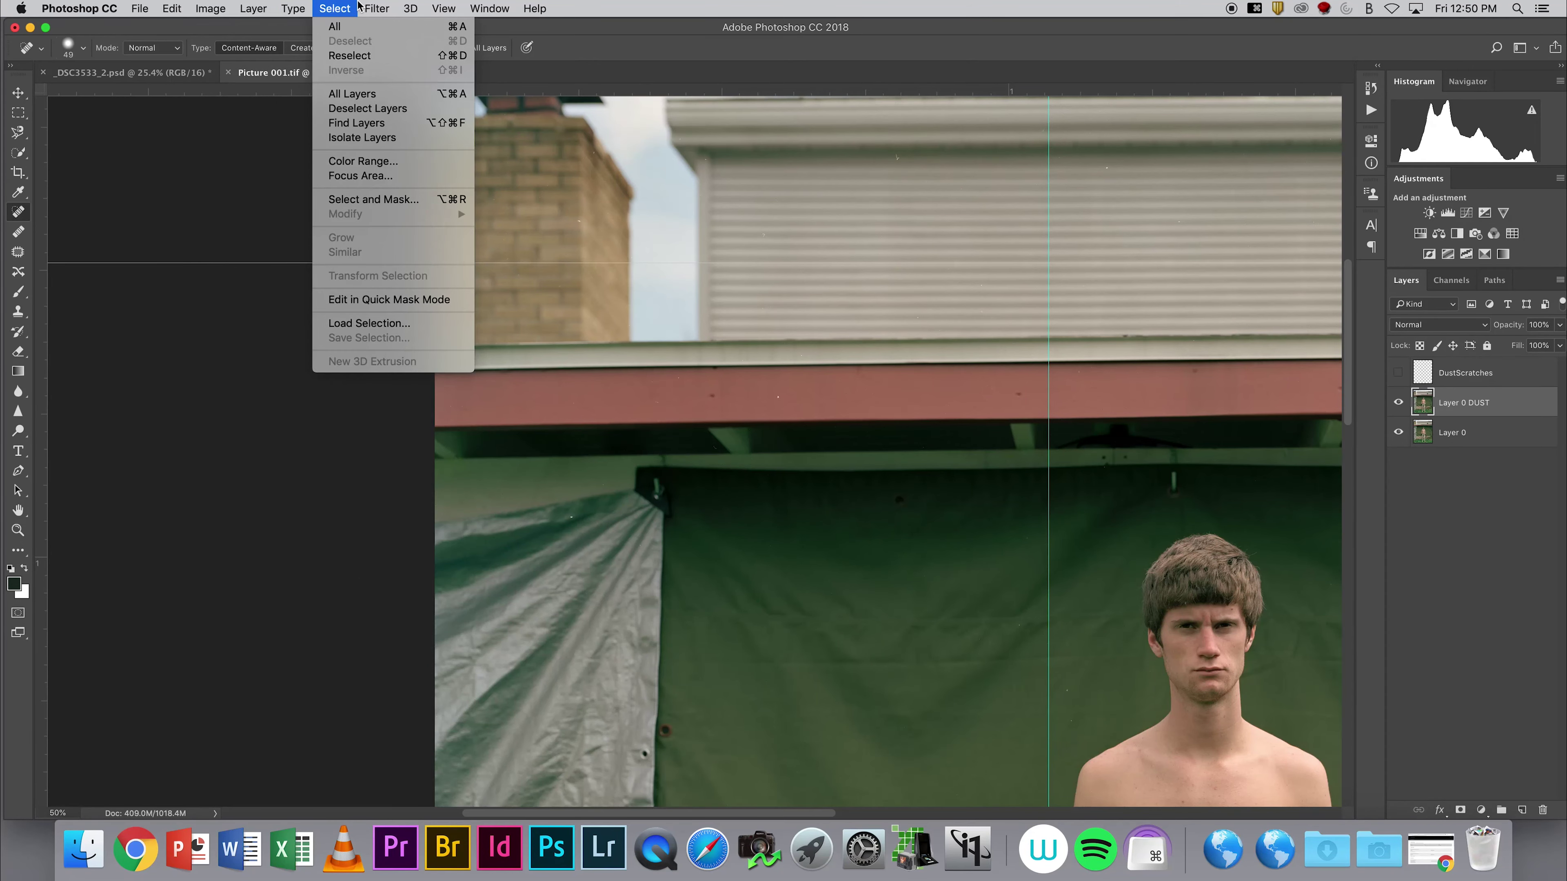
pyautogui.click(350, 159)
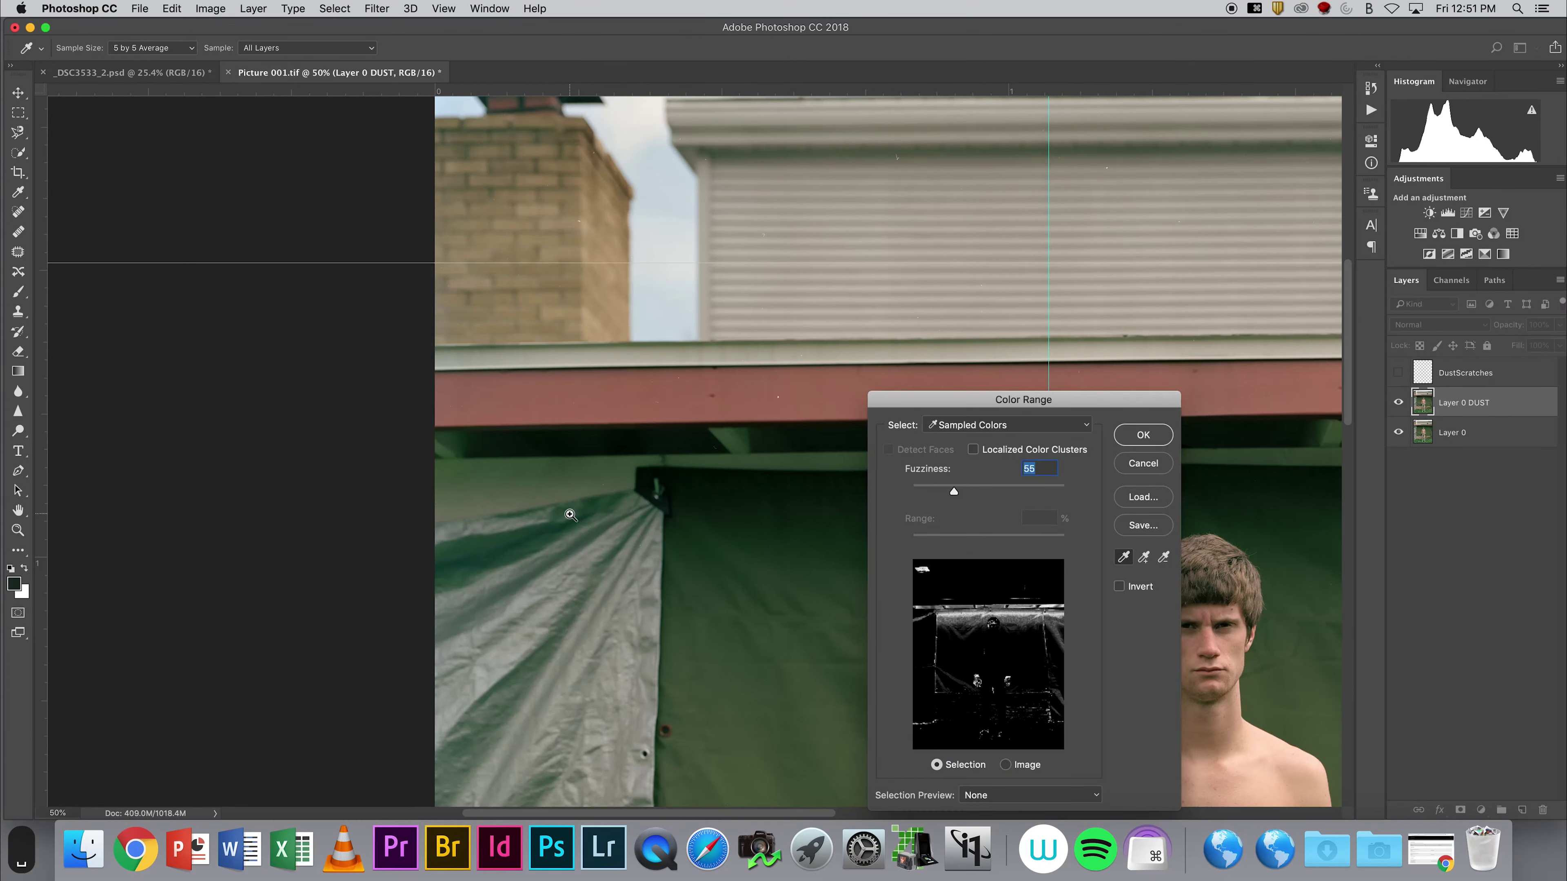
pyautogui.keyDown('super'); pyautogui.click(571, 515); pyautogui.keyUp('super')
pyautogui.keyDown('super'); pyautogui.click(571, 515); pyautogui.keyUp('super')
pyautogui.keyDown('super'); pyautogui.click(571, 517); pyautogui.keyUp('super')
pyautogui.keyDown('super'); pyautogui.click(573, 517); pyautogui.keyUp('super')
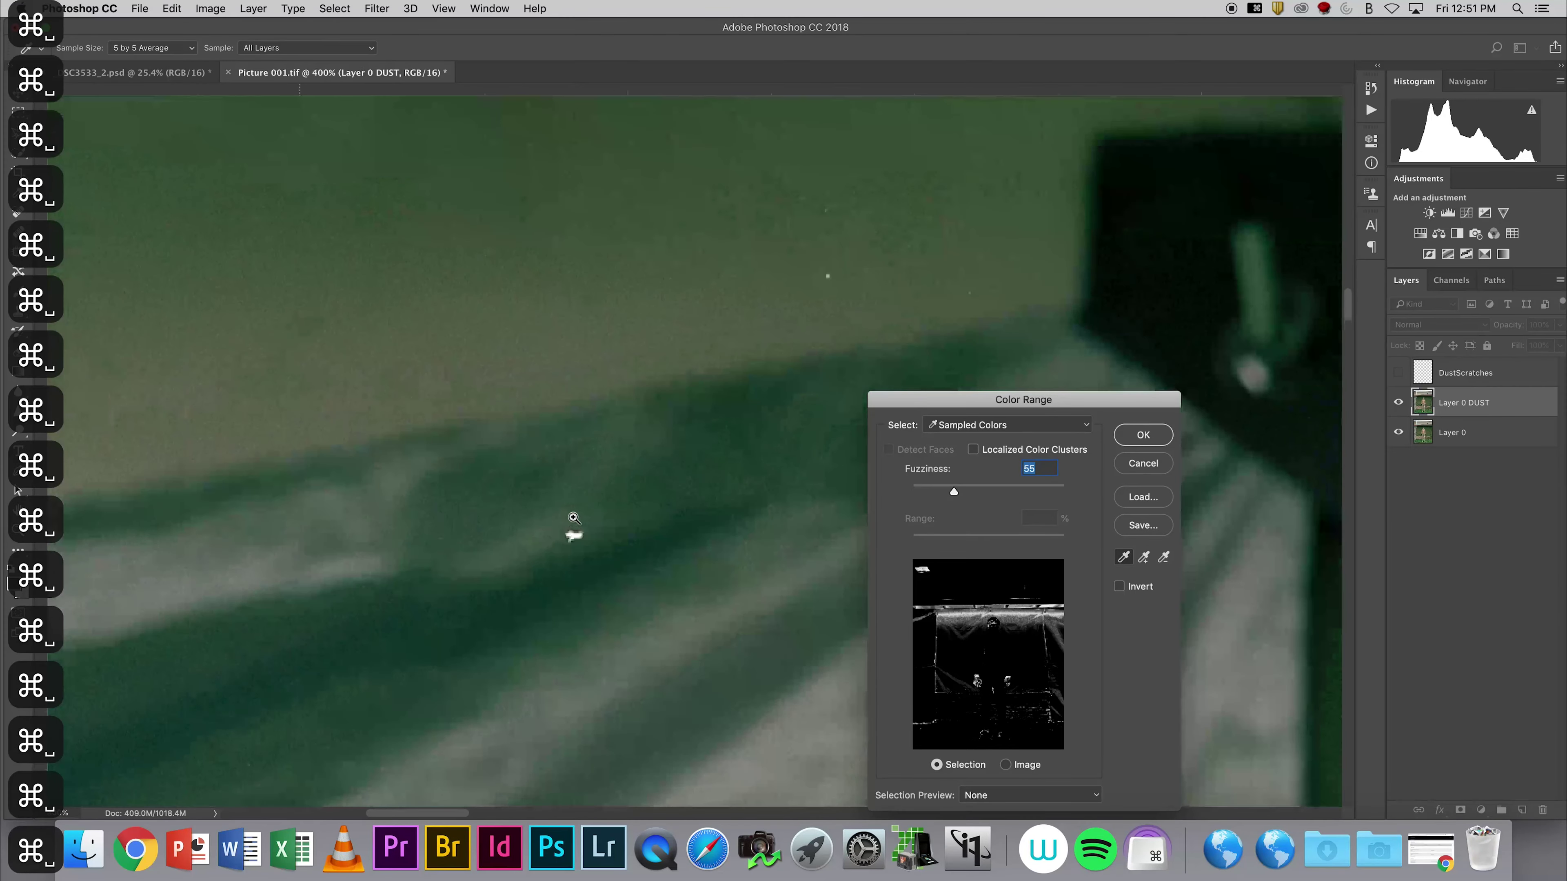
pyautogui.click(574, 535)
pyautogui.click(574, 535)
# - Add the white fleck on the red beam to the sampled colors, set Fuzziness to 60 and apply the selection
pyautogui.moveTo(1254, 364); pyautogui.dragTo(341, 276)
pyautogui.click(1145, 557)
pyautogui.scroll(10, 829, 142)
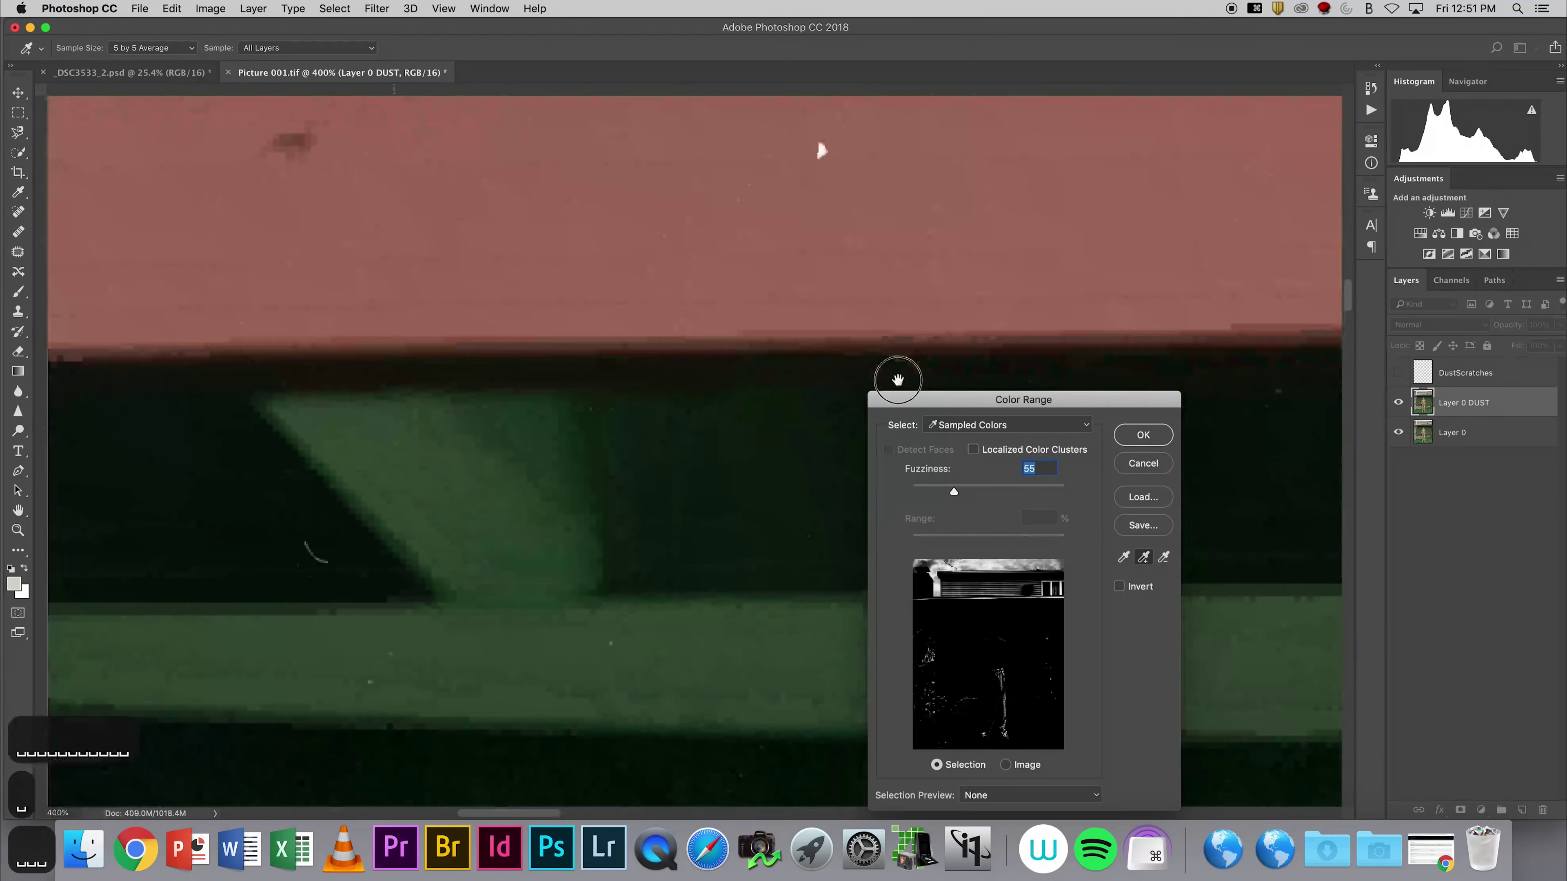
pyautogui.click(613, 216)
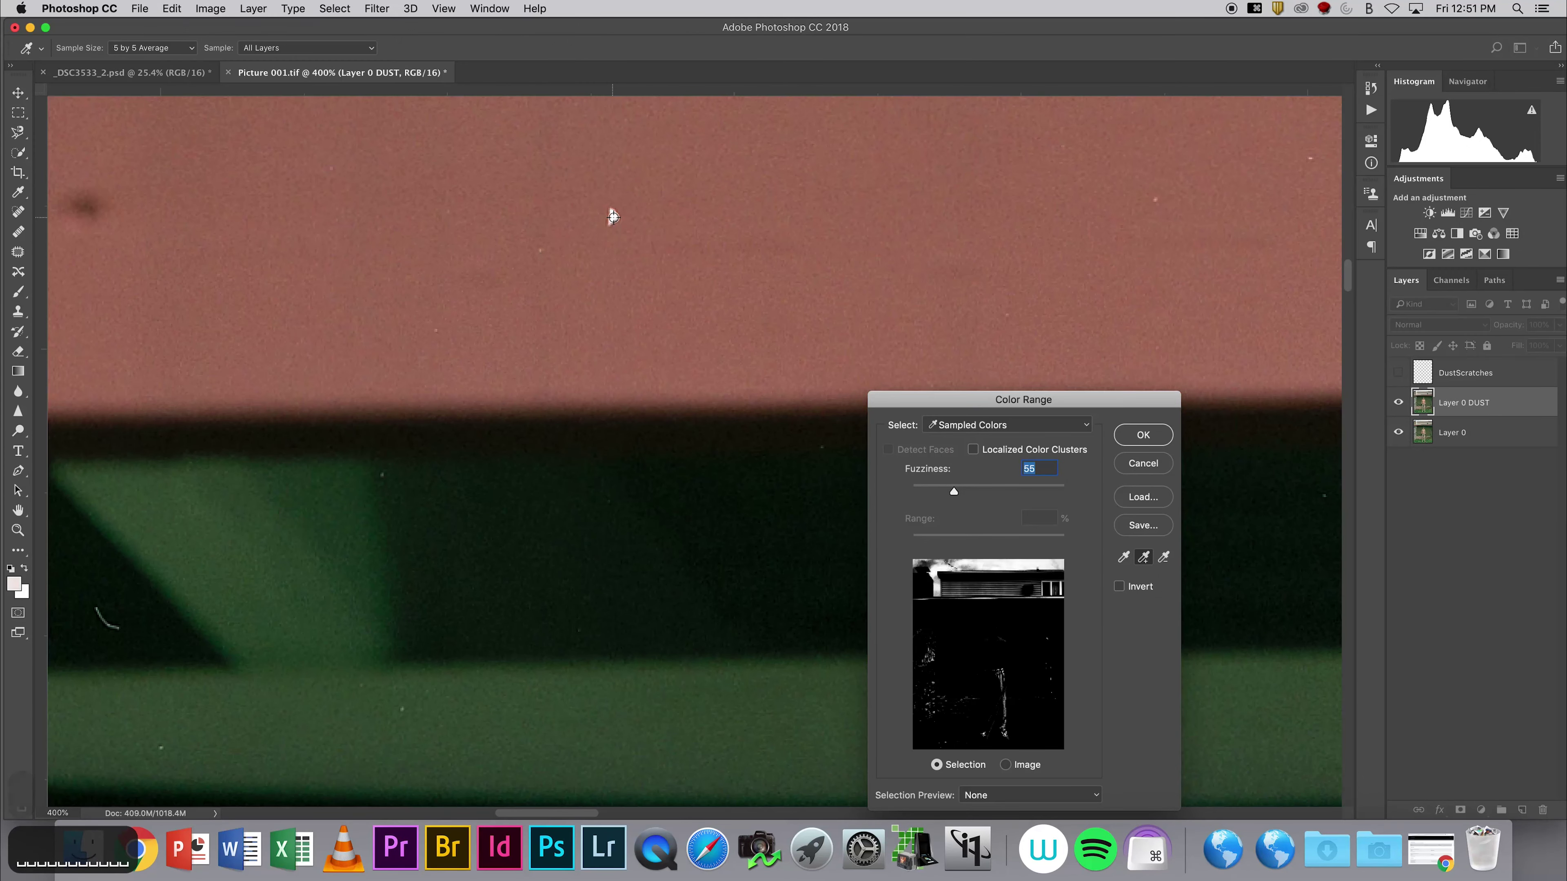
pyautogui.moveTo(955, 494); pyautogui.dragTo(956, 495)
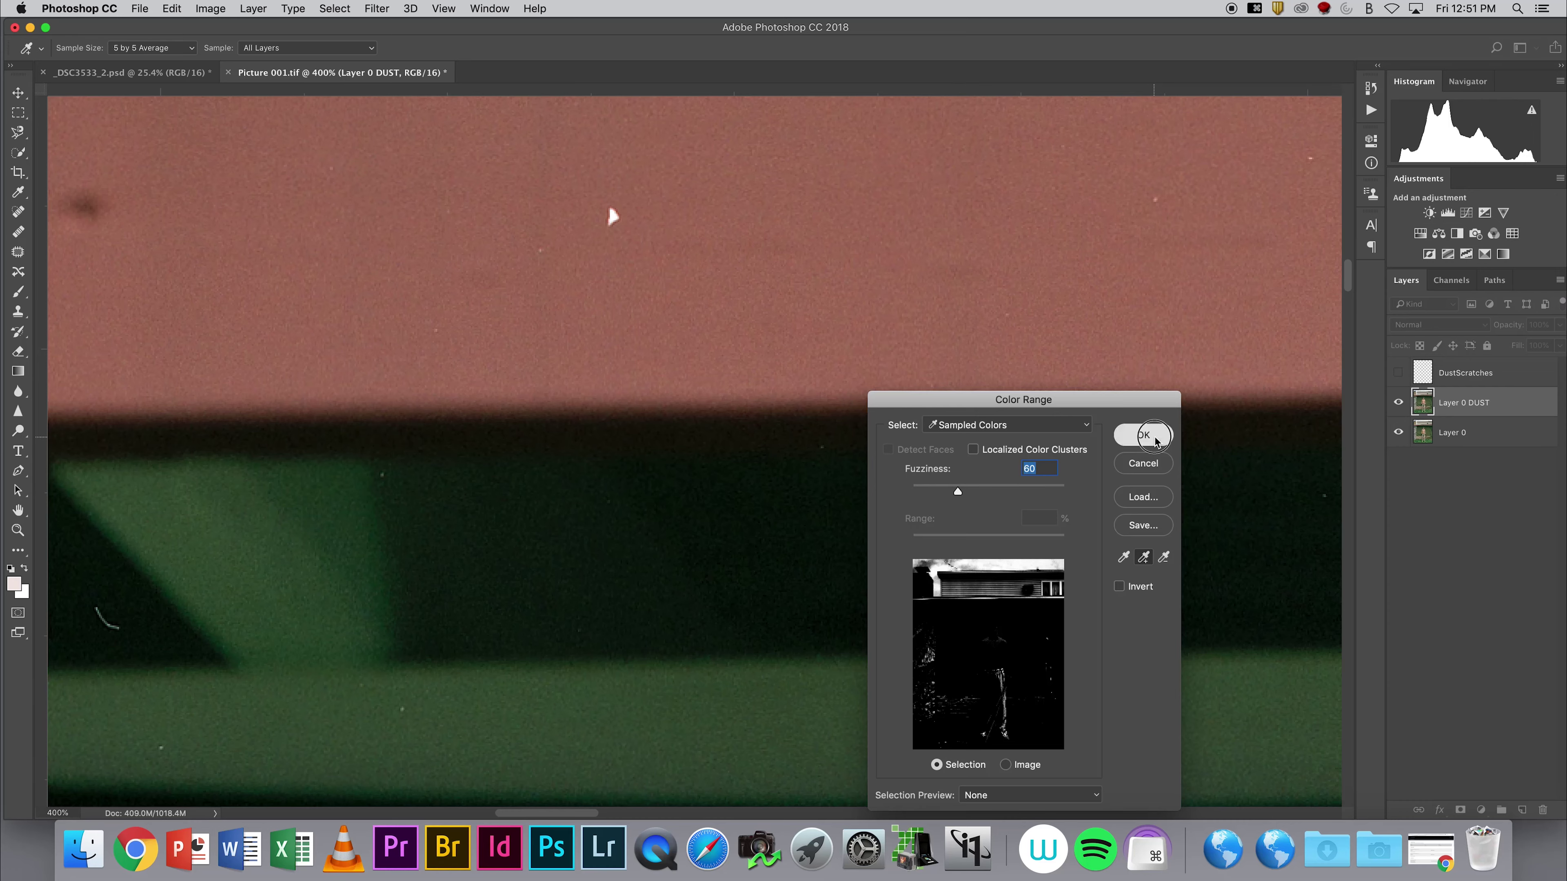
pyautogui.press('Return')
# - Examine the selection's coverage of the dust along the red beam and up to the house siding
pyautogui.press('j')
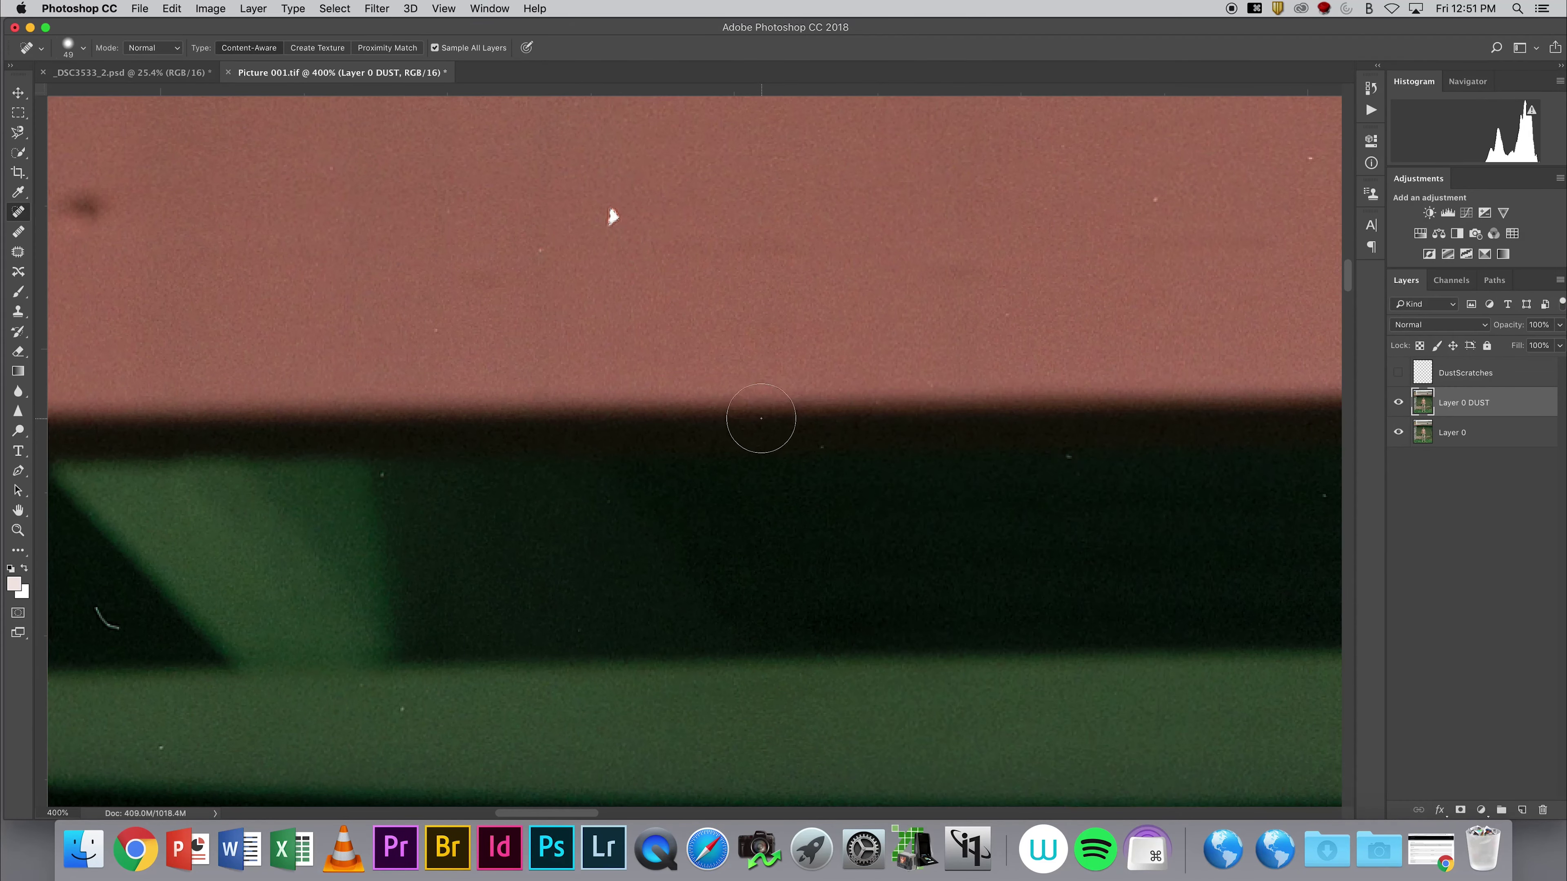
pyautogui.keyDown('alt'); pyautogui.click(710, 414); pyautogui.keyUp('alt')
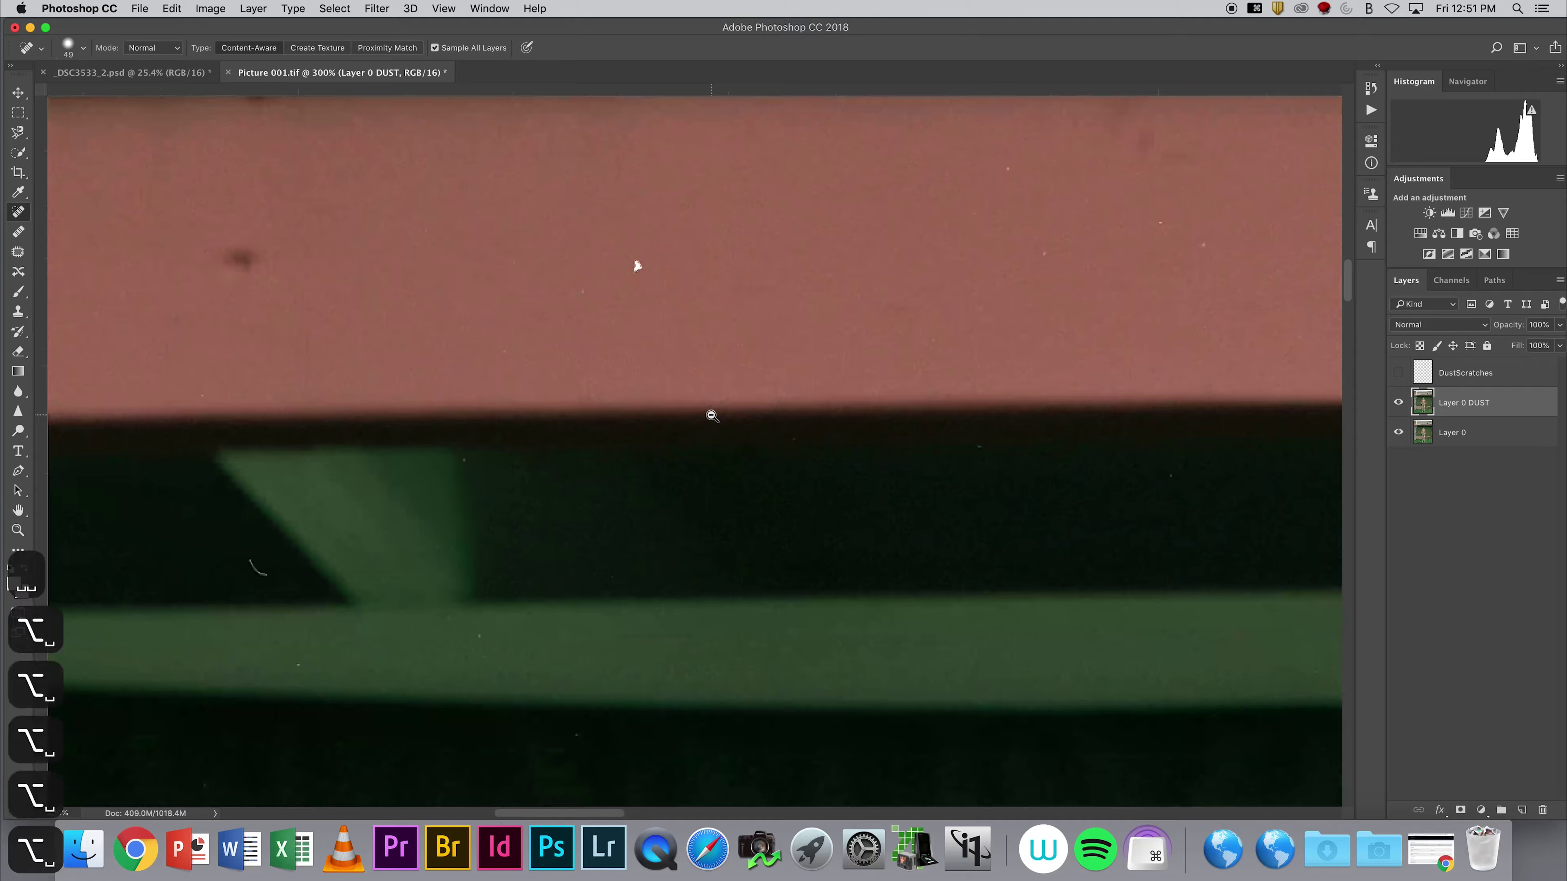
pyautogui.keyDown('alt'); pyautogui.click(725, 421); pyautogui.keyUp('alt')
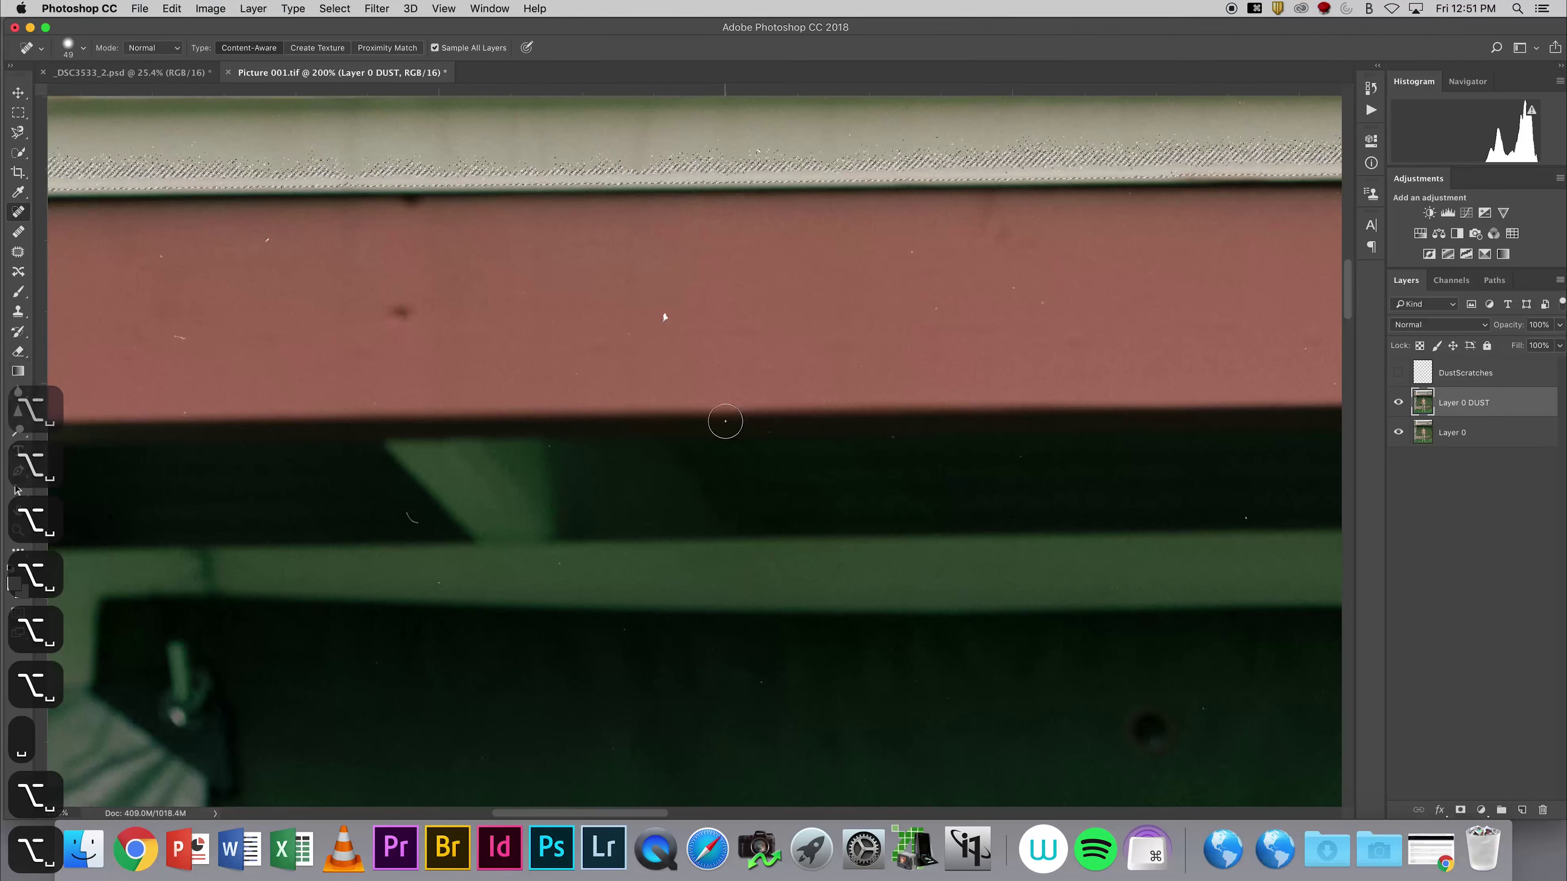
pyautogui.keyDown('alt'); pyautogui.click(726, 420); pyautogui.keyUp('alt')
pyautogui.keyDown('alt'); pyautogui.click(727, 421); pyautogui.keyUp('alt')
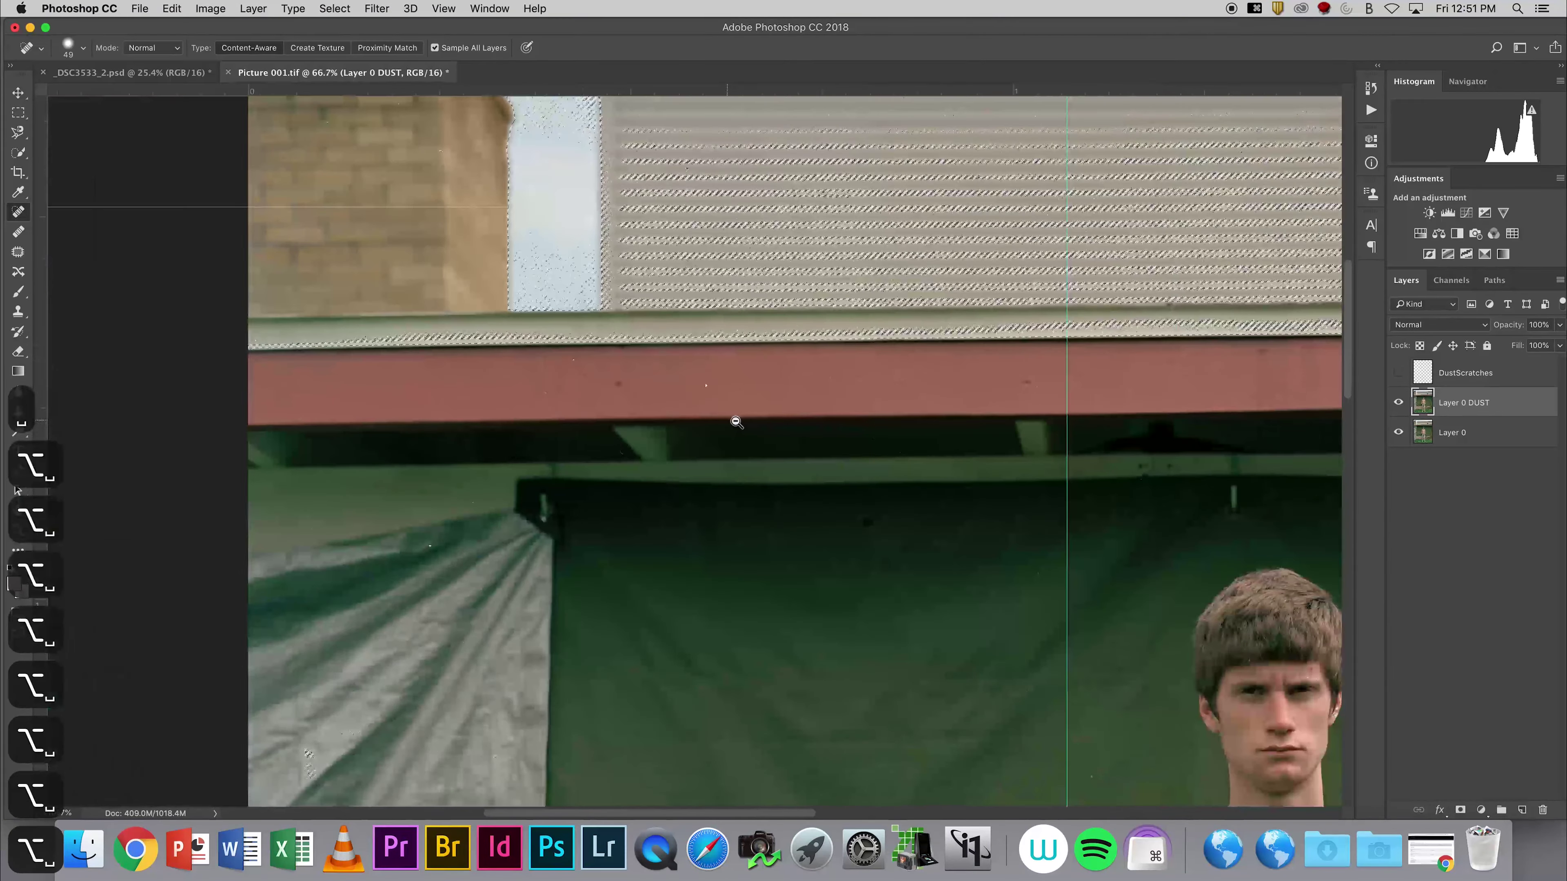
pyautogui.moveTo(853, 287); pyautogui.dragTo(798, 428)
pyautogui.moveTo(871, 314); pyautogui.dragTo(738, 400)
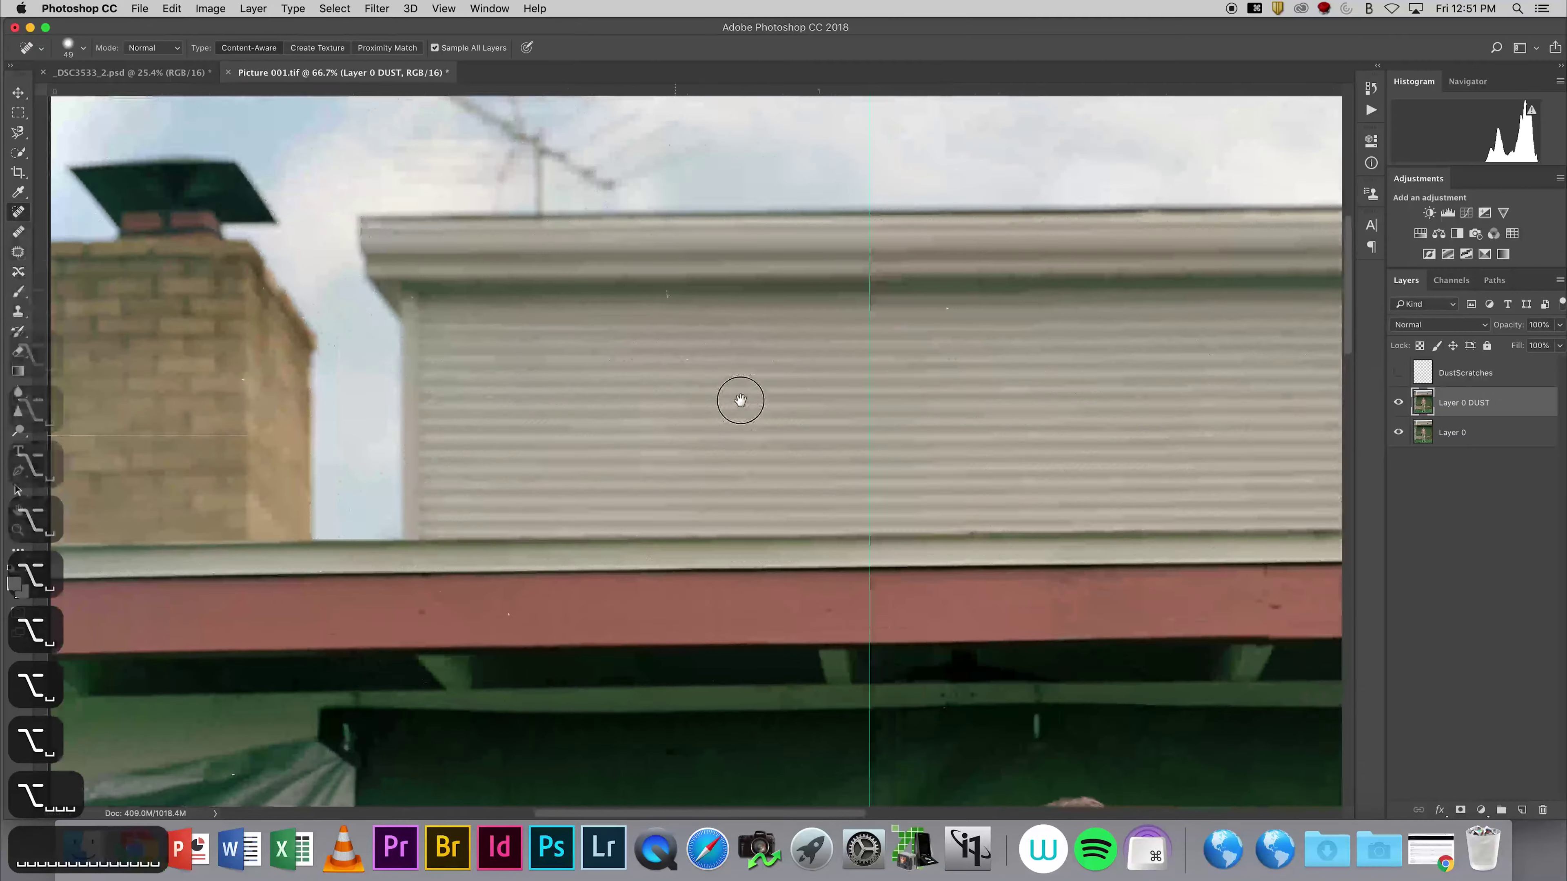
# - Turn the selection into a Quick Mask and paint white over the upper sky above the chimney with the 250 px Brush
pyautogui.keyDown('alt'); pyautogui.click(868, 320); pyautogui.keyUp('alt')
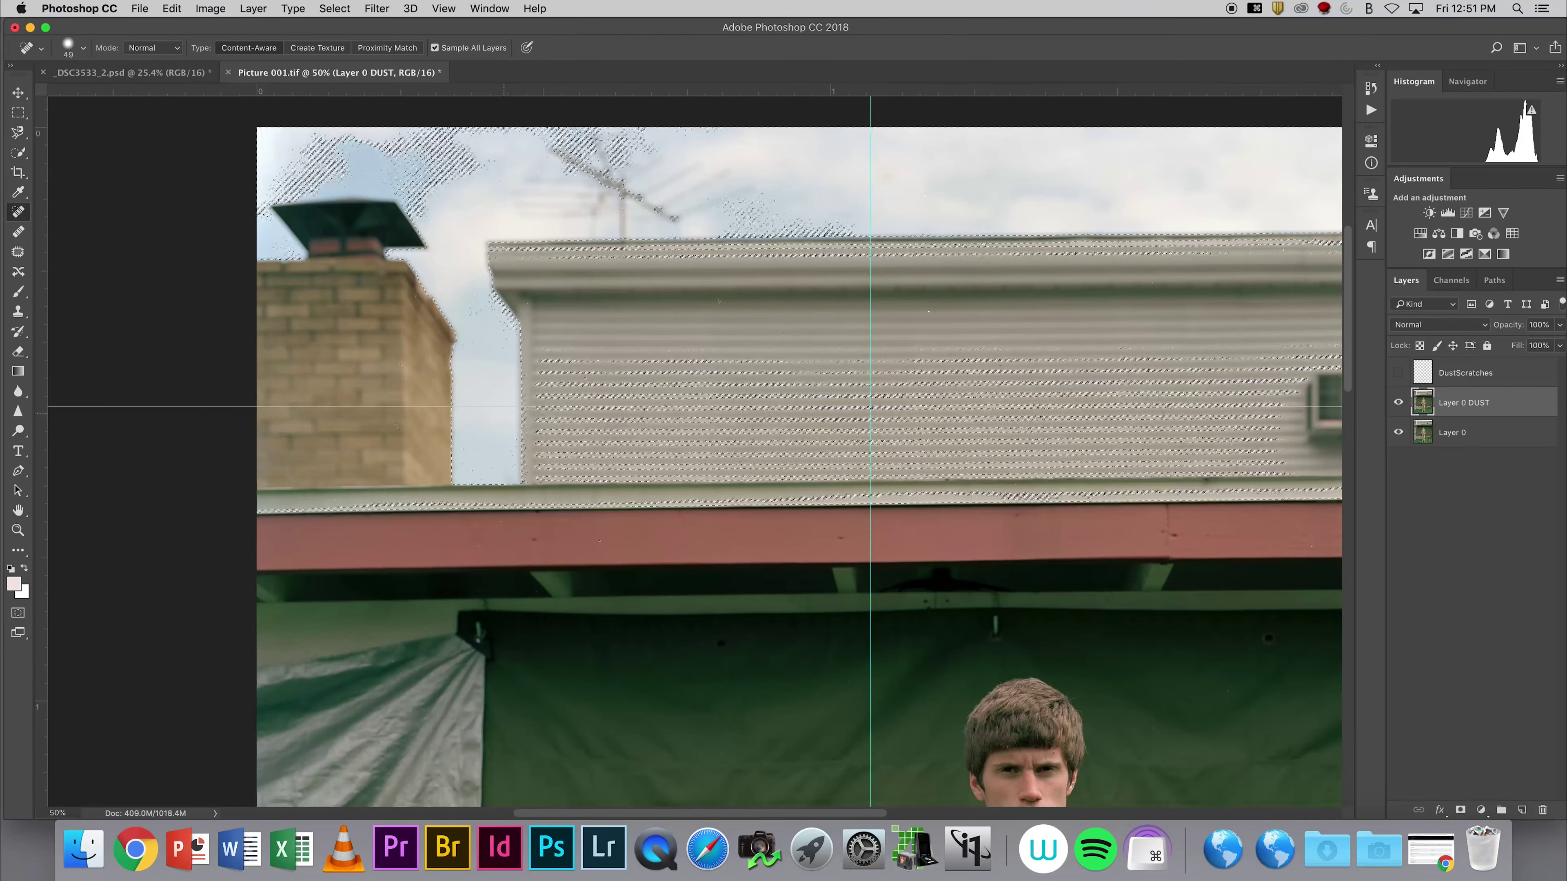
pyautogui.click(12, 568)
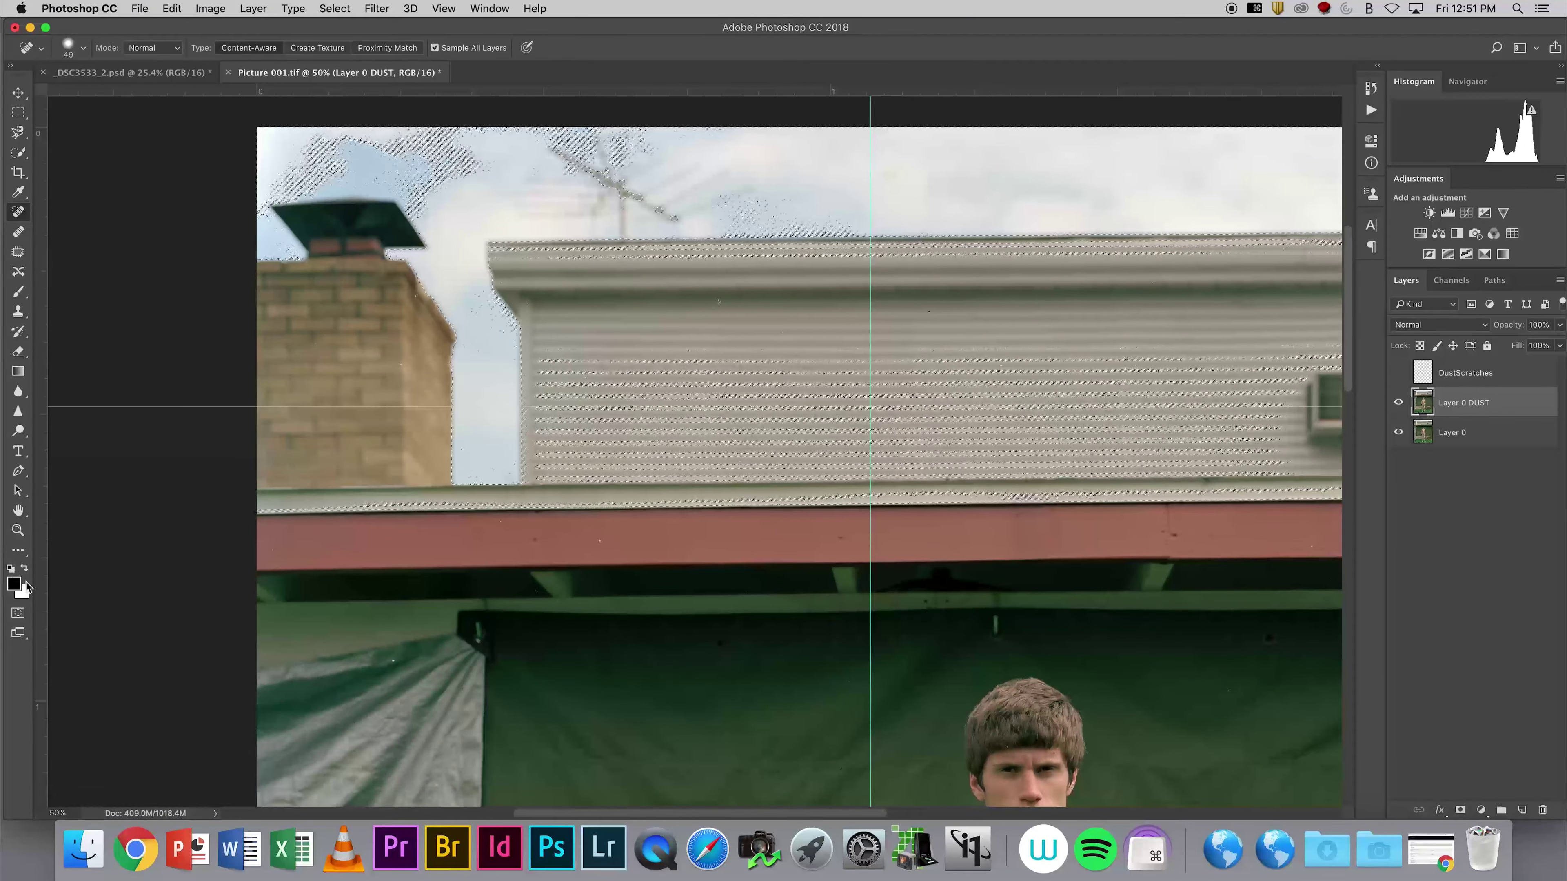
pyautogui.click(18, 614)
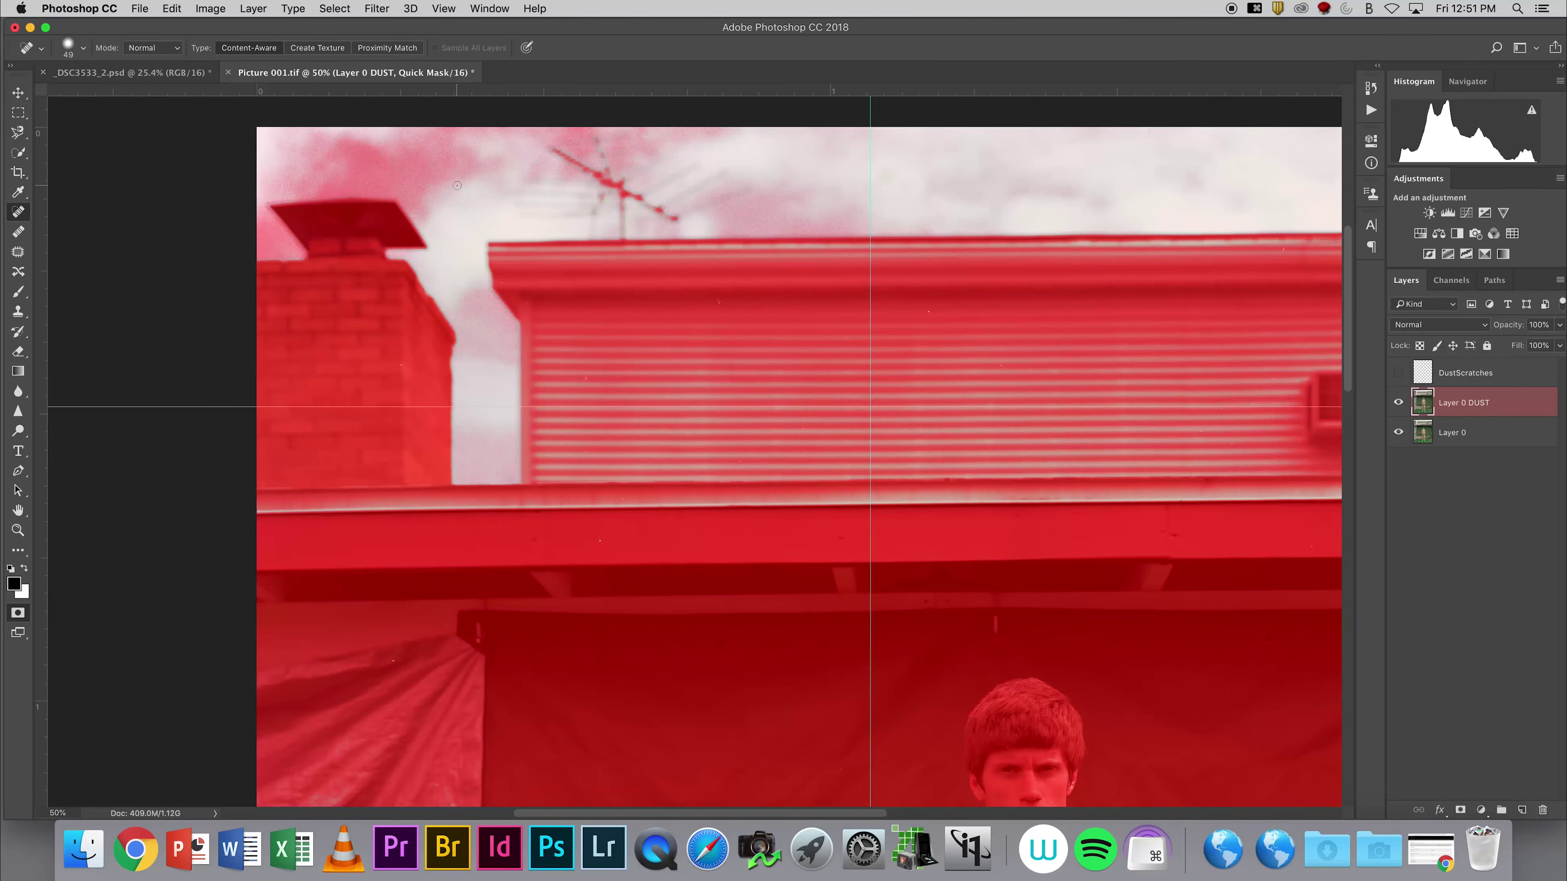
pyautogui.press('b')
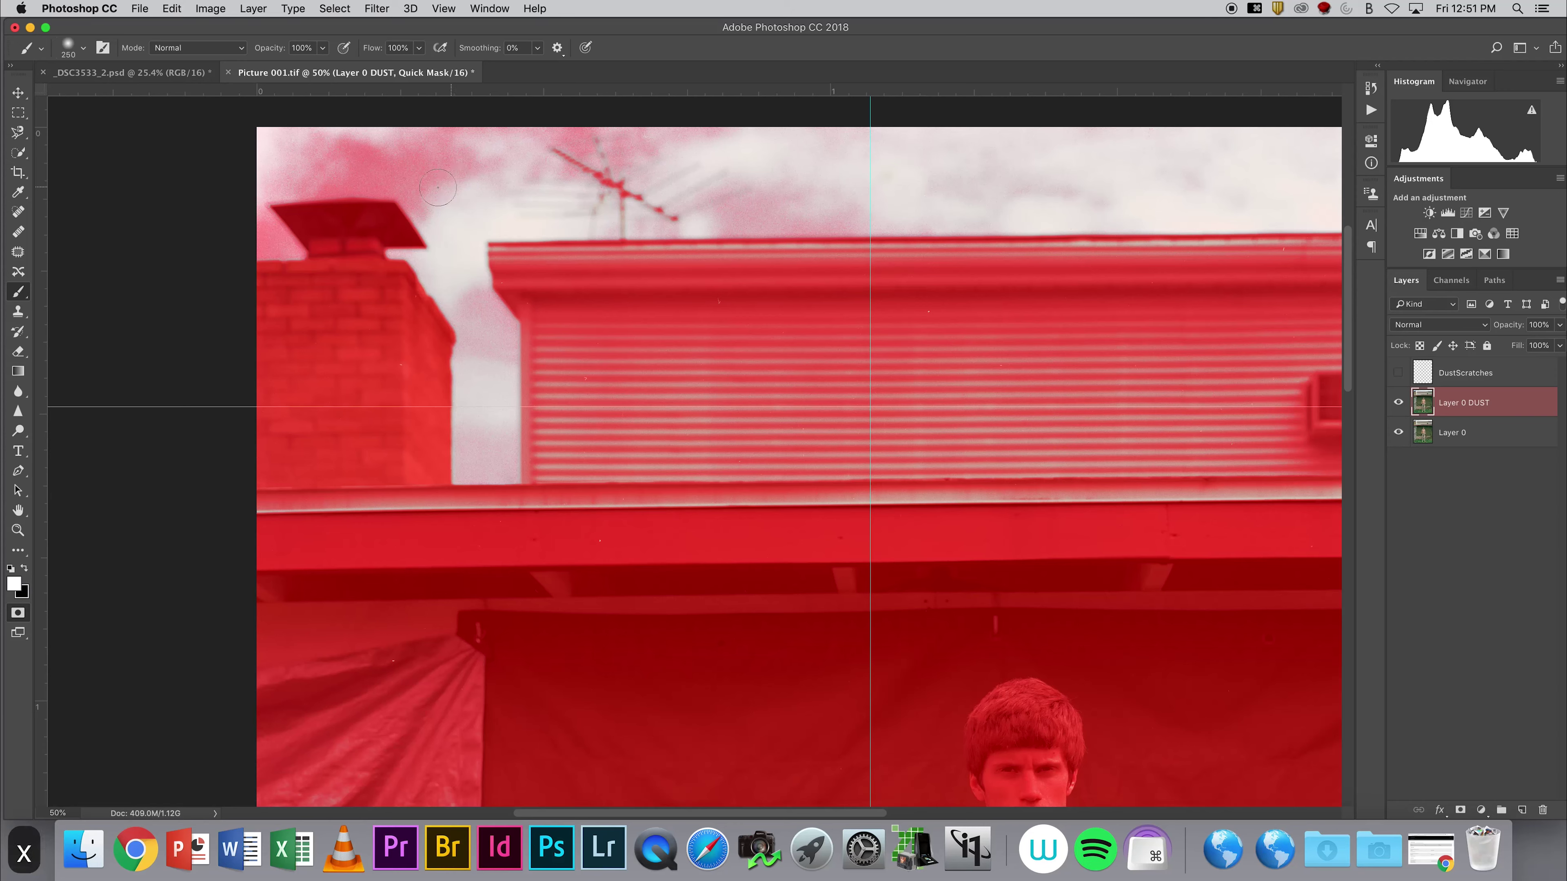
pyautogui.moveTo(434, 183)
pyautogui.mouseDown()
pyautogui.moveTo(379, 149)
pyautogui.moveTo(412, 146)
pyautogui.moveTo(270, 120)
pyautogui.moveTo(509, 147)
pyautogui.moveTo(697, 133)
pyautogui.moveTo(602, 133)
pyautogui.mouseUp()
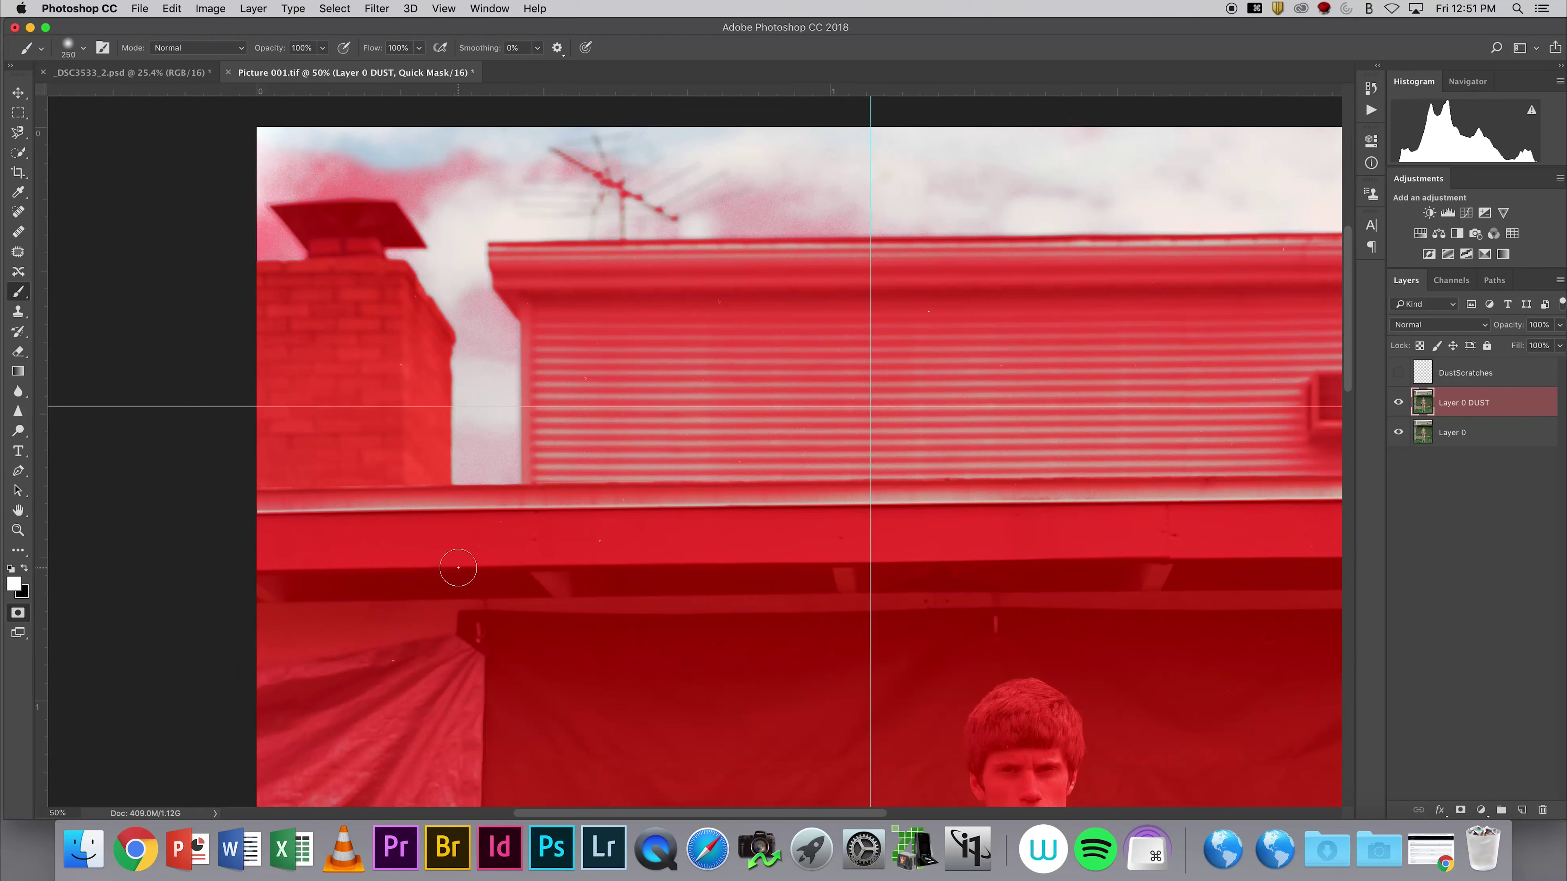
# - Reduce the Brush to 125 px and paint black along the white fascia board above the red beam to mask it
pyautogui.press('[')
pyautogui.press('[')
pyautogui.press('[')
pyautogui.press('[')
pyautogui.press('[')
pyautogui.press(']')
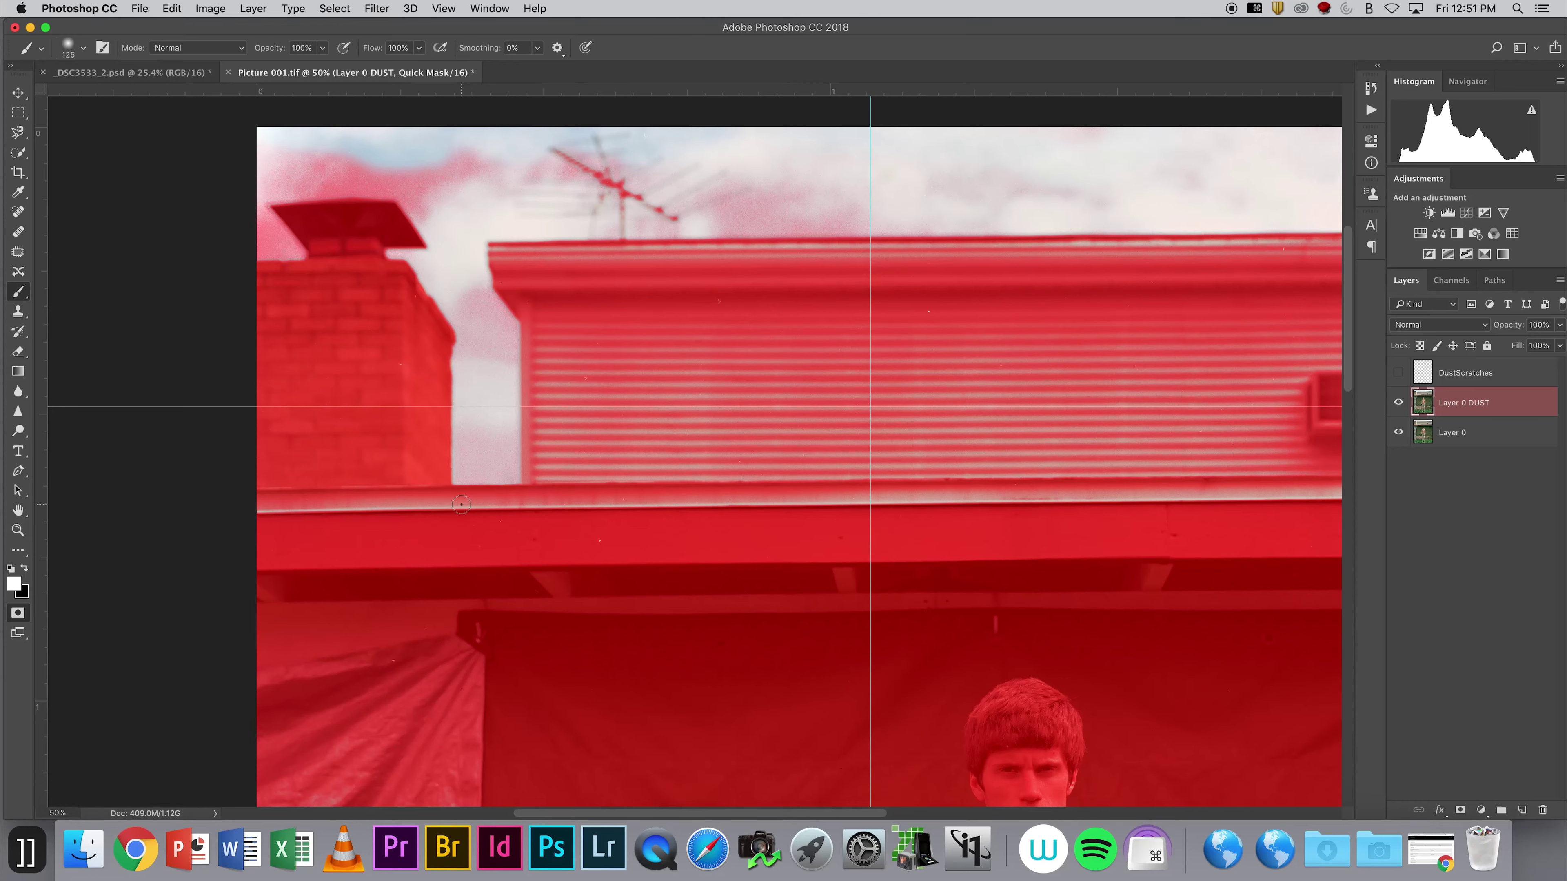
pyautogui.press('d')
pyautogui.moveTo(372, 508)
pyautogui.mouseDown()
pyautogui.moveTo(801, 529)
pyautogui.moveTo(1484, 502)
pyautogui.moveTo(934, 501)
pyautogui.mouseUp()
# - Paint black over the white window frames at the far right of the house in the Quick Mask
pyautogui.press('space')
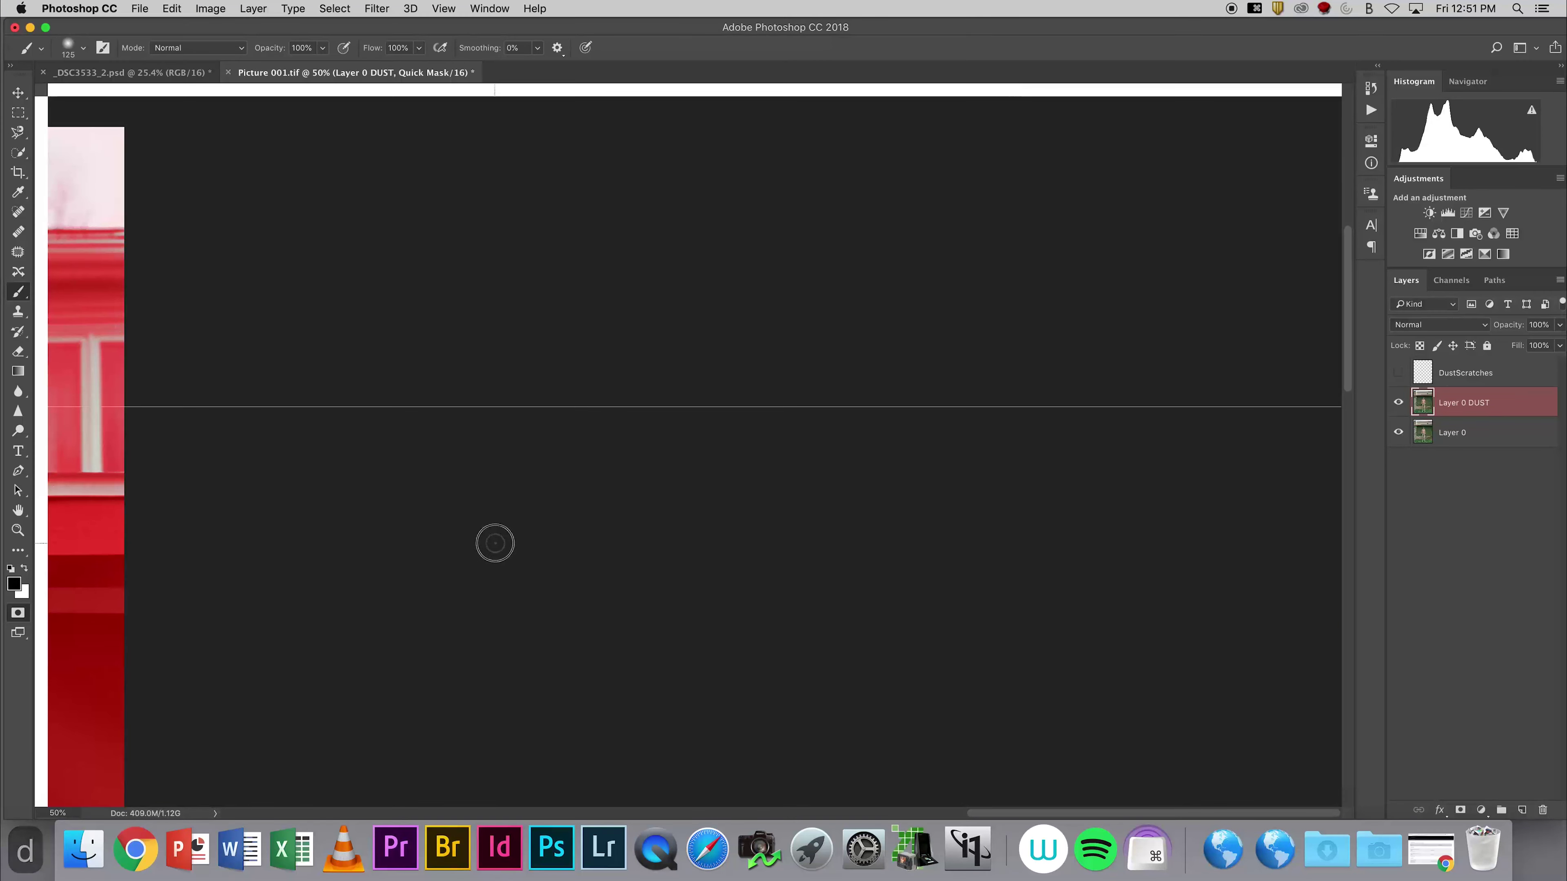
pyautogui.moveTo(510, 530); pyautogui.dragTo(607, 533)
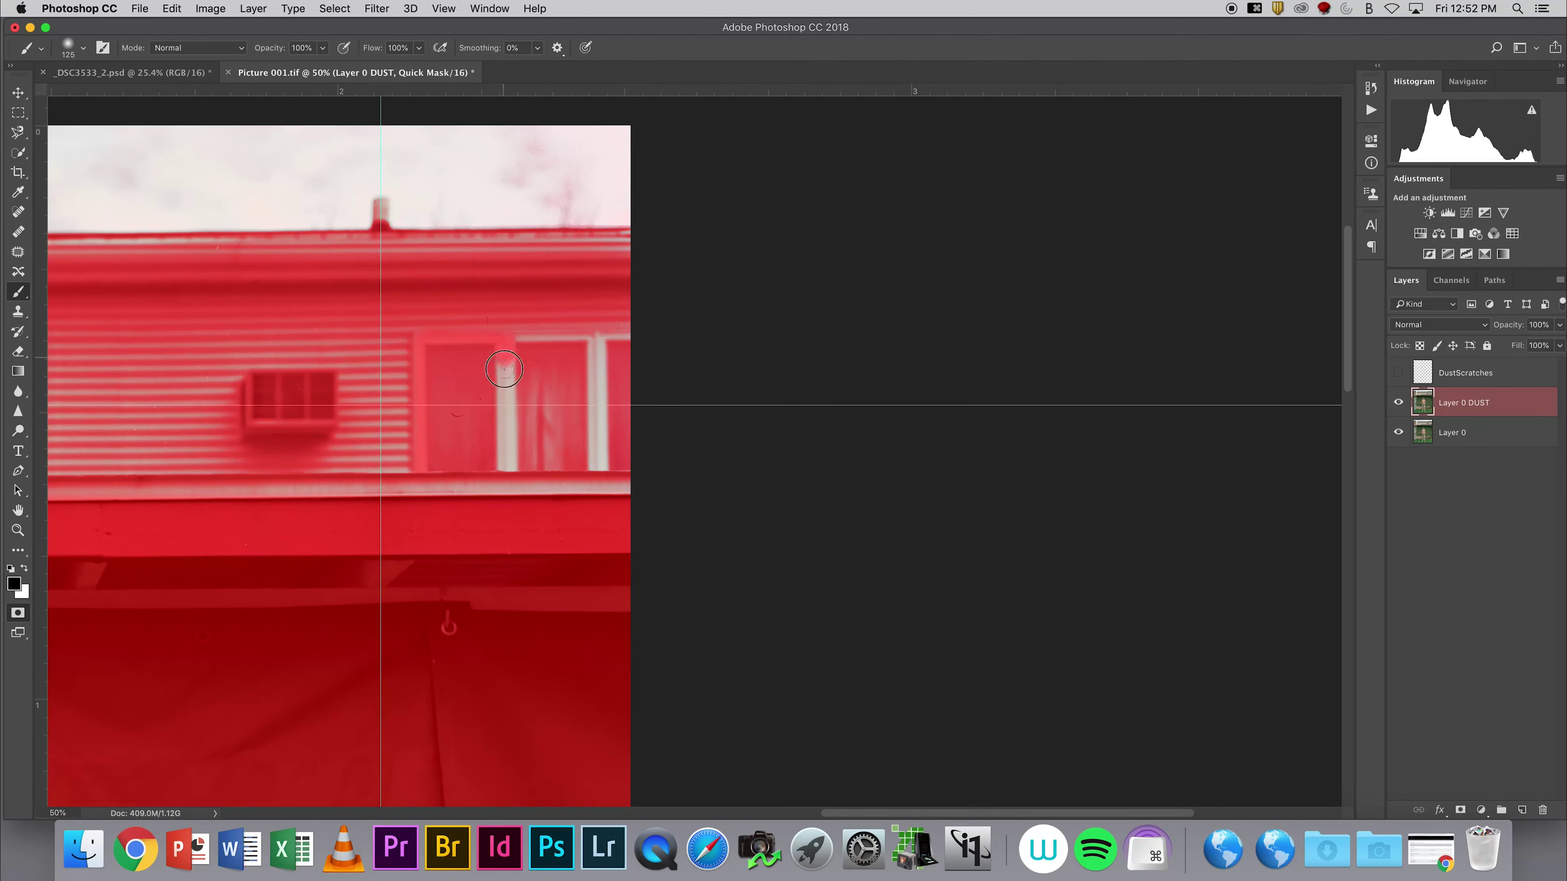
pyautogui.moveTo(505, 360); pyautogui.dragTo(505, 455)
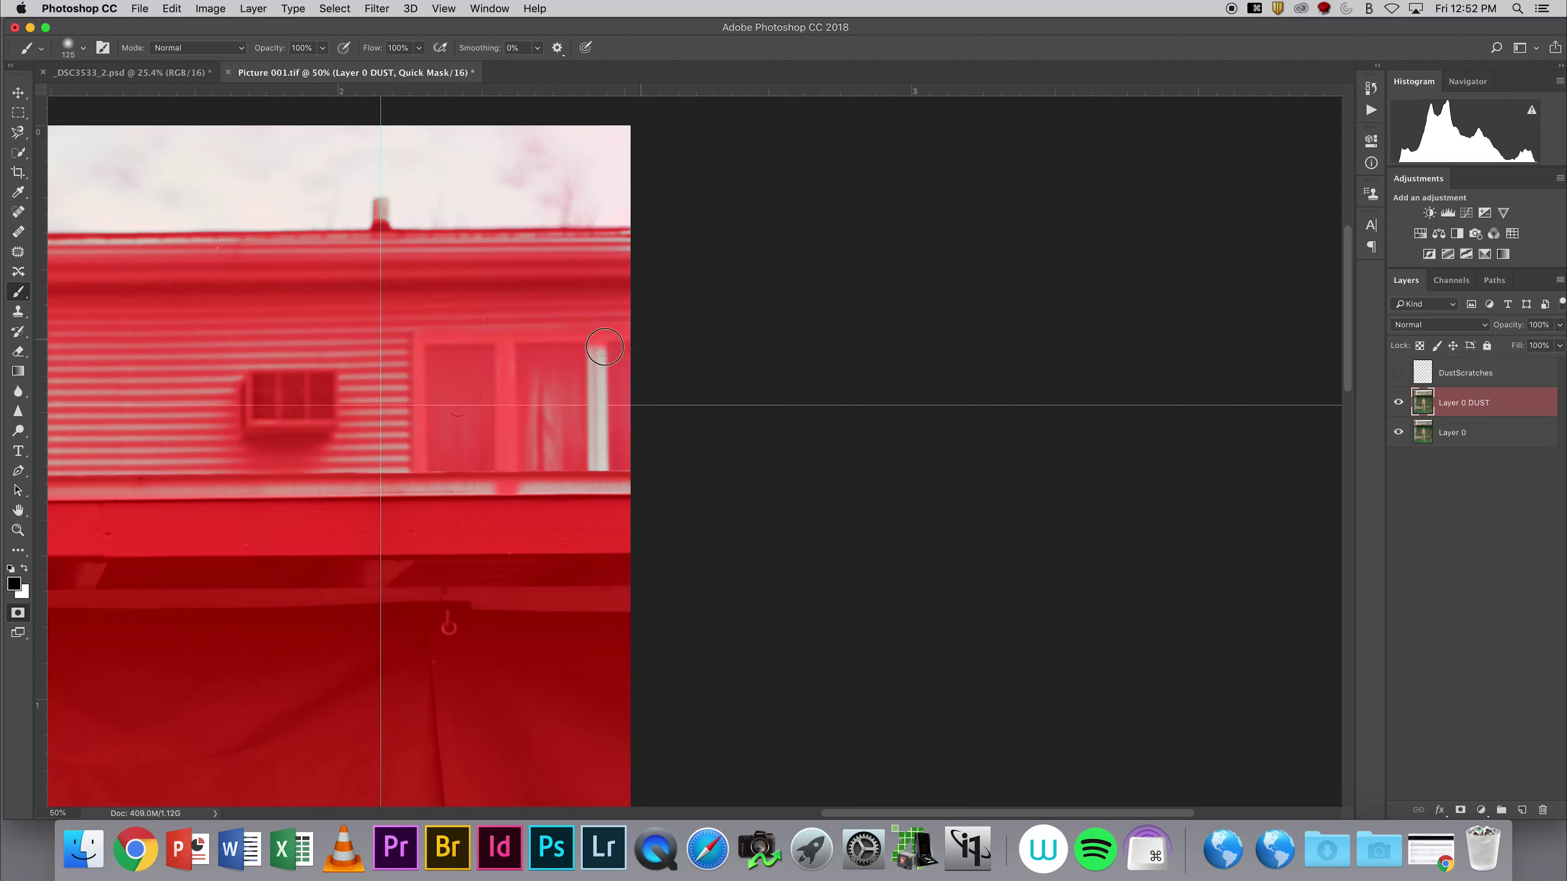
pyautogui.moveTo(605, 347); pyautogui.dragTo(588, 450)
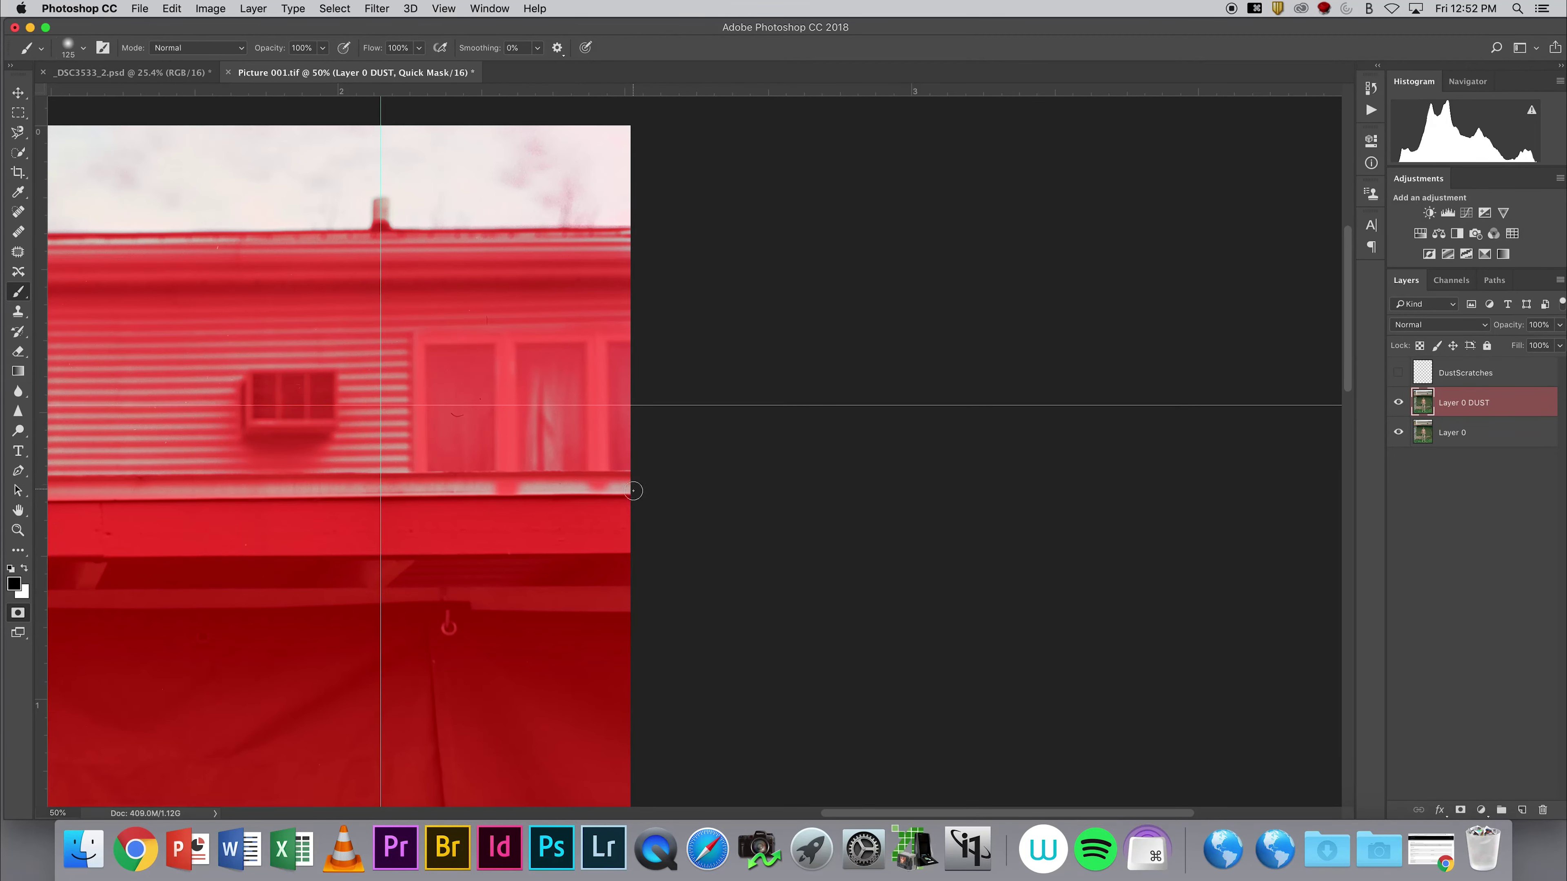
# - Mask the remaining white fascia board with a 200 px black Brush and convert the Quick Mask back to a selection
pyautogui.press(']')
pyautogui.press(']')
pyautogui.moveTo(626, 487); pyautogui.dragTo(161, 492)
pyautogui.hscroll(-10, 513, 511)
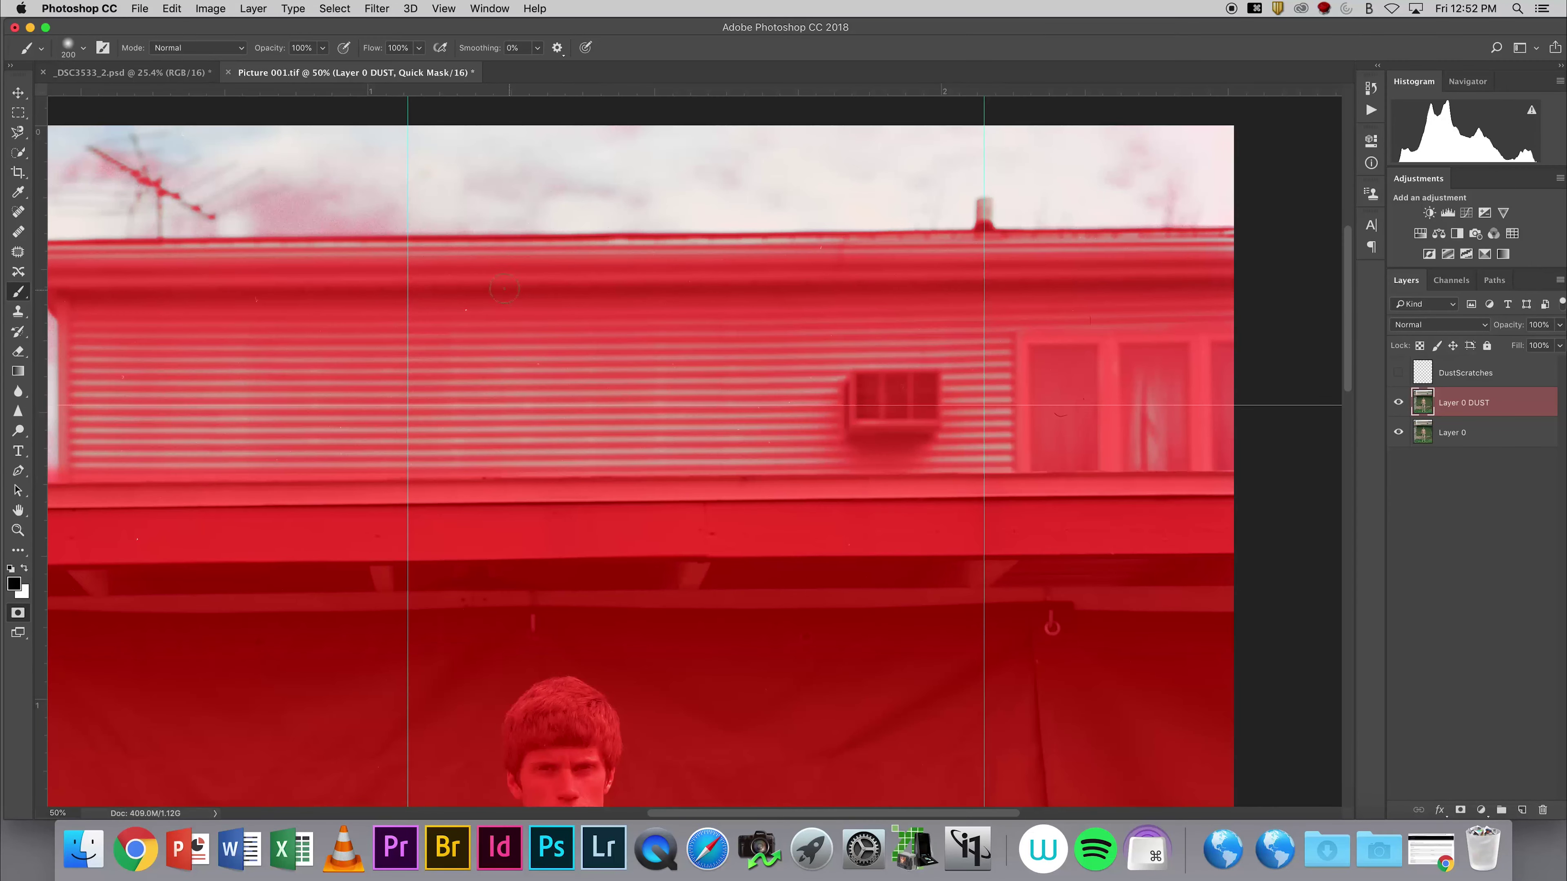
pyautogui.click(13, 614)
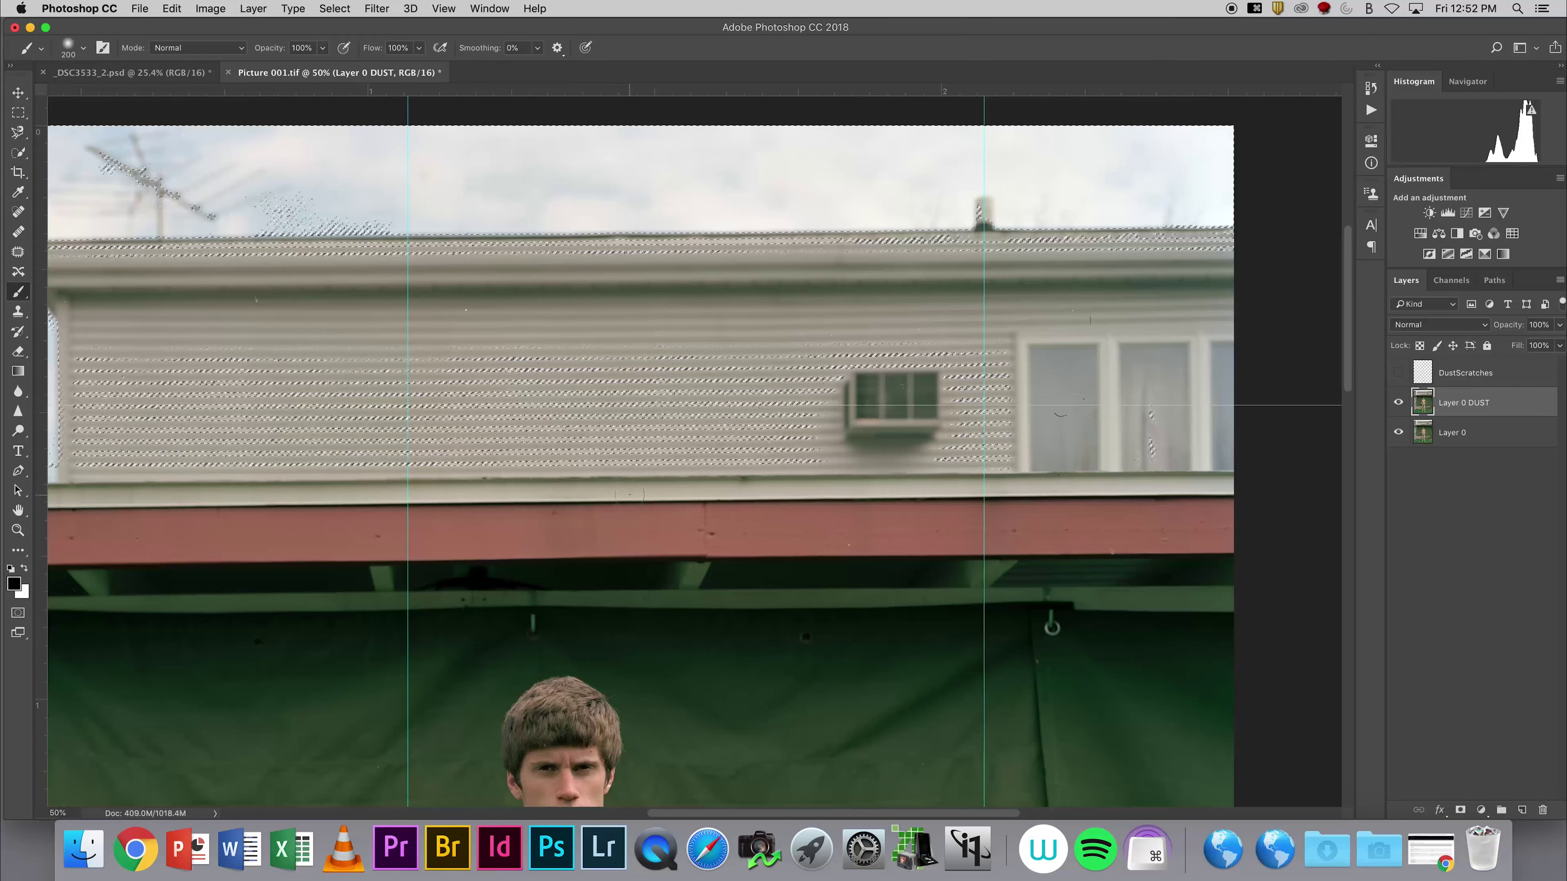
# - Expand the dust selection by 8 pixels, judging it by the white speck on the tarp
pyautogui.moveTo(576, 613); pyautogui.dragTo(618, 448)
pyautogui.keyDown('alt'); pyautogui.click(602, 471); pyautogui.keyUp('alt')
pyautogui.keyDown('alt'); pyautogui.click(602, 472); pyautogui.keyUp('alt')
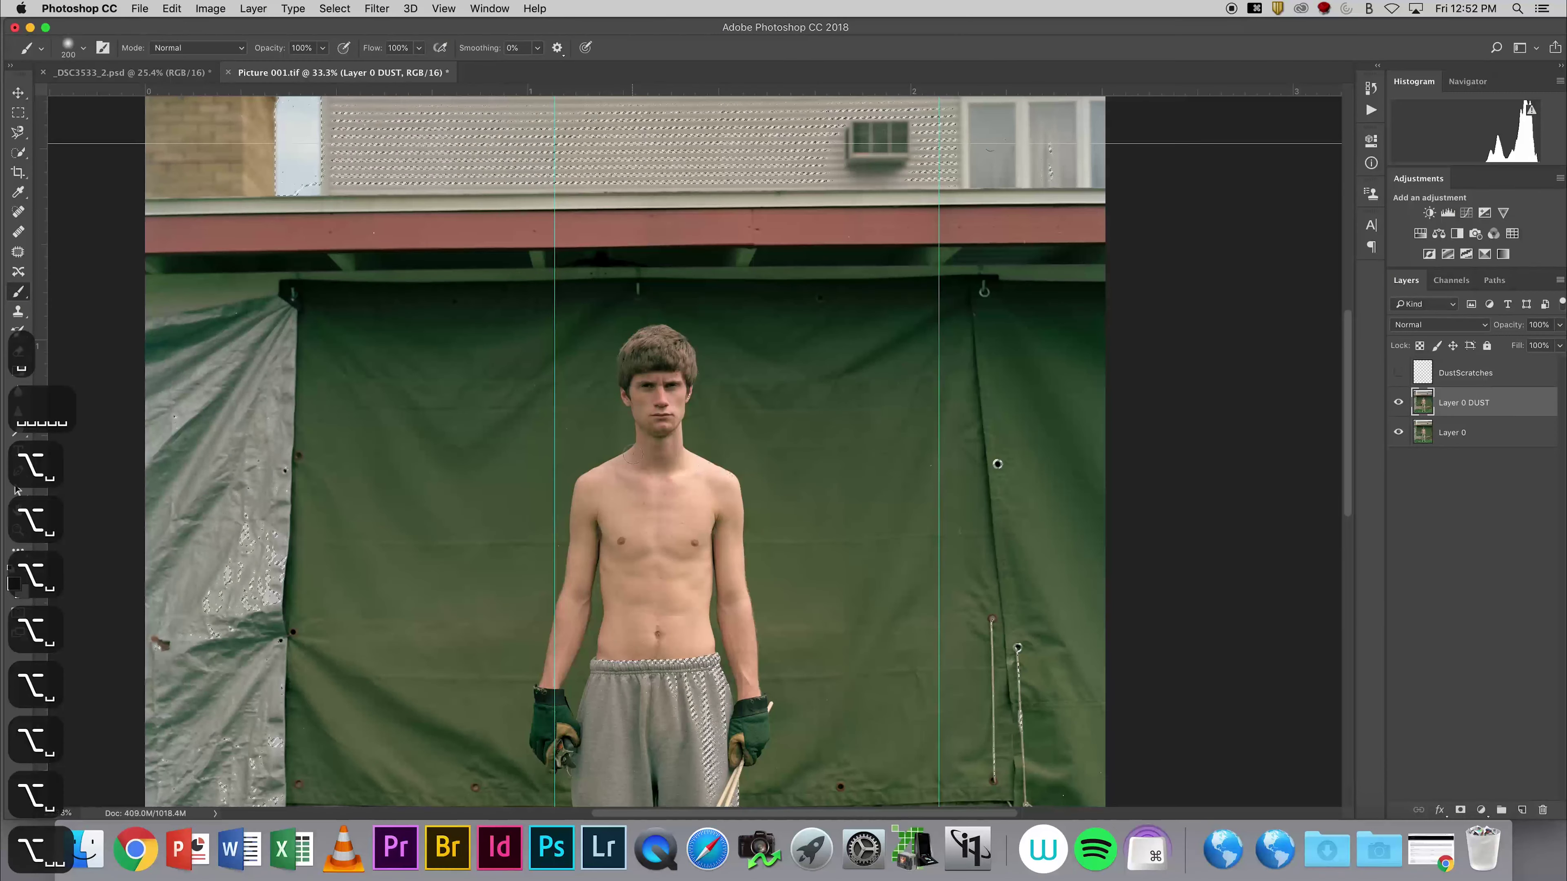
pyautogui.keyDown('super'); pyautogui.click(280, 338); pyautogui.keyUp('super')
pyautogui.keyDown('super'); pyautogui.click(279, 338); pyautogui.keyUp('super')
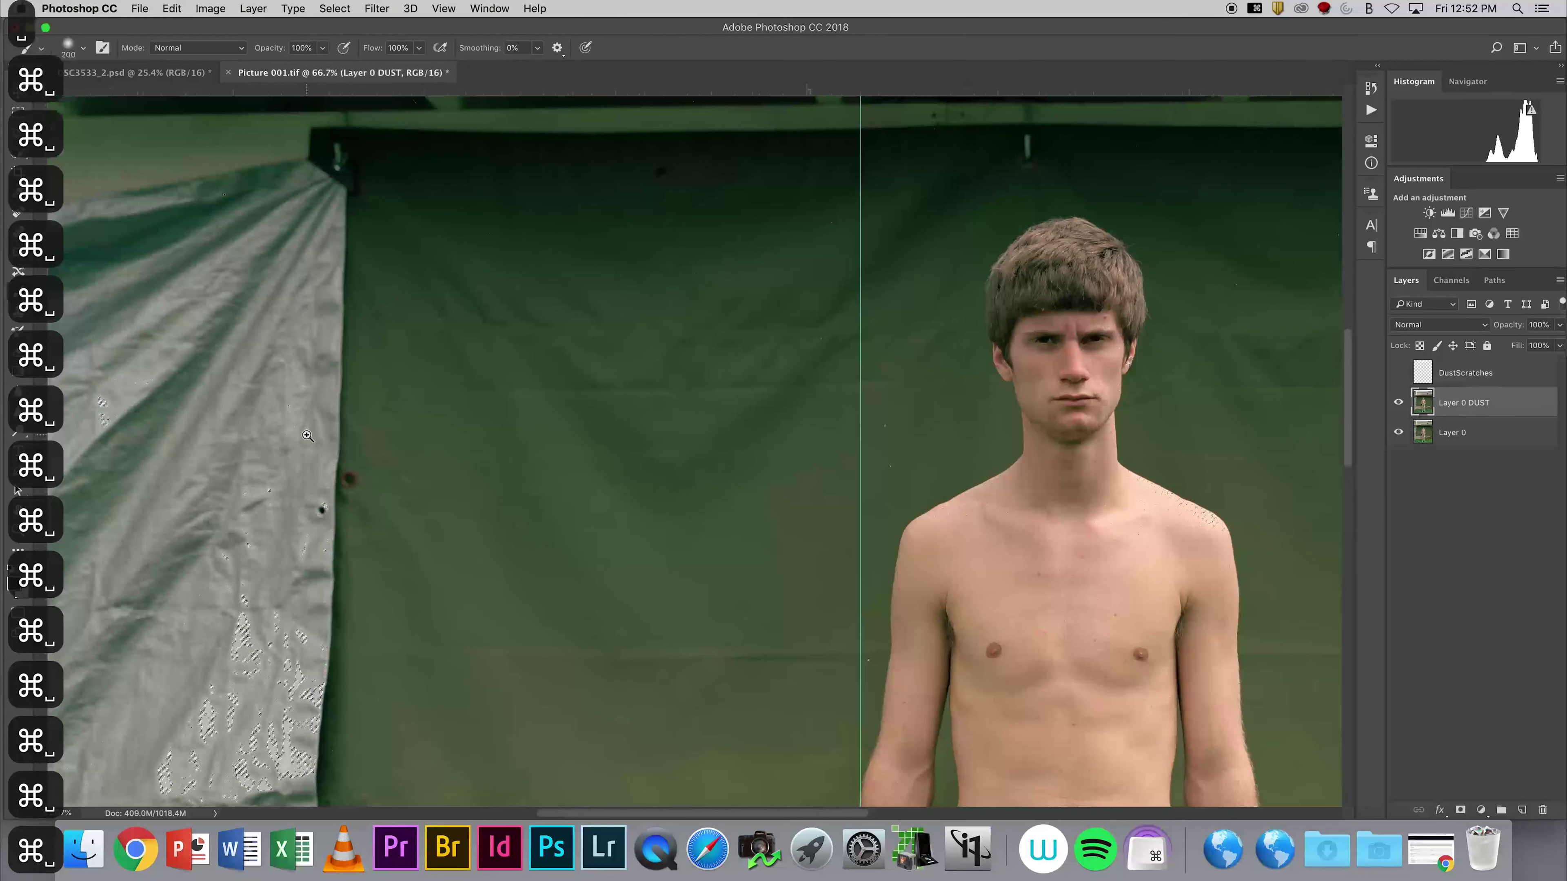
pyautogui.keyDown('super'); pyautogui.click(280, 339); pyautogui.keyUp('super')
pyautogui.moveTo(277, 341); pyautogui.dragTo(543, 674)
pyautogui.keyDown('super'); pyautogui.click(395, 287); pyautogui.keyUp('super')
pyautogui.keyDown('super'); pyautogui.click(374, 302); pyautogui.keyUp('super')
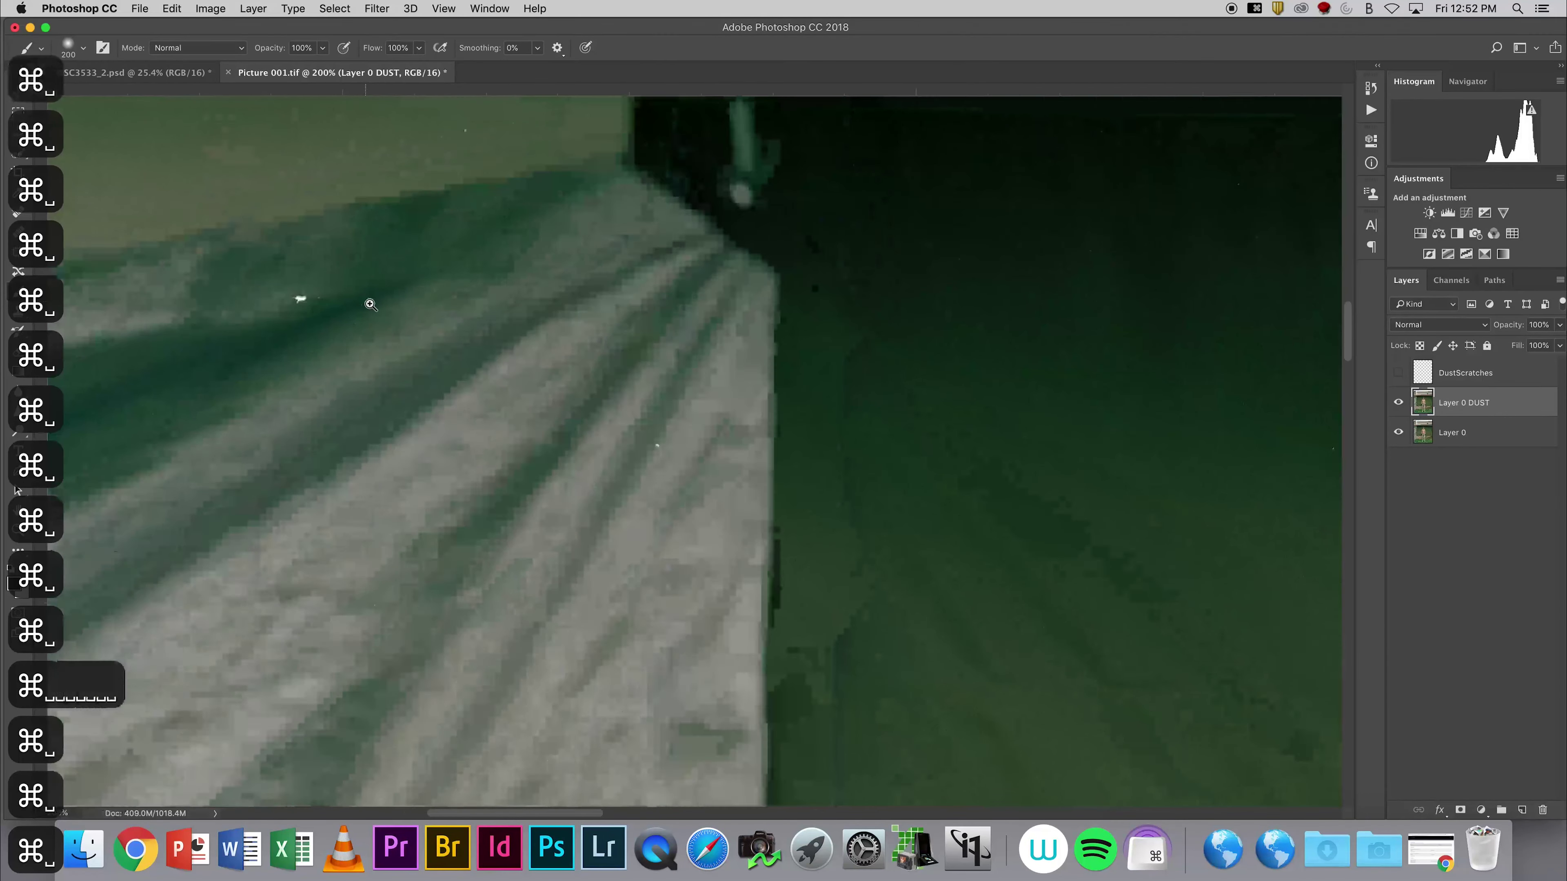
pyautogui.click(335, 8)
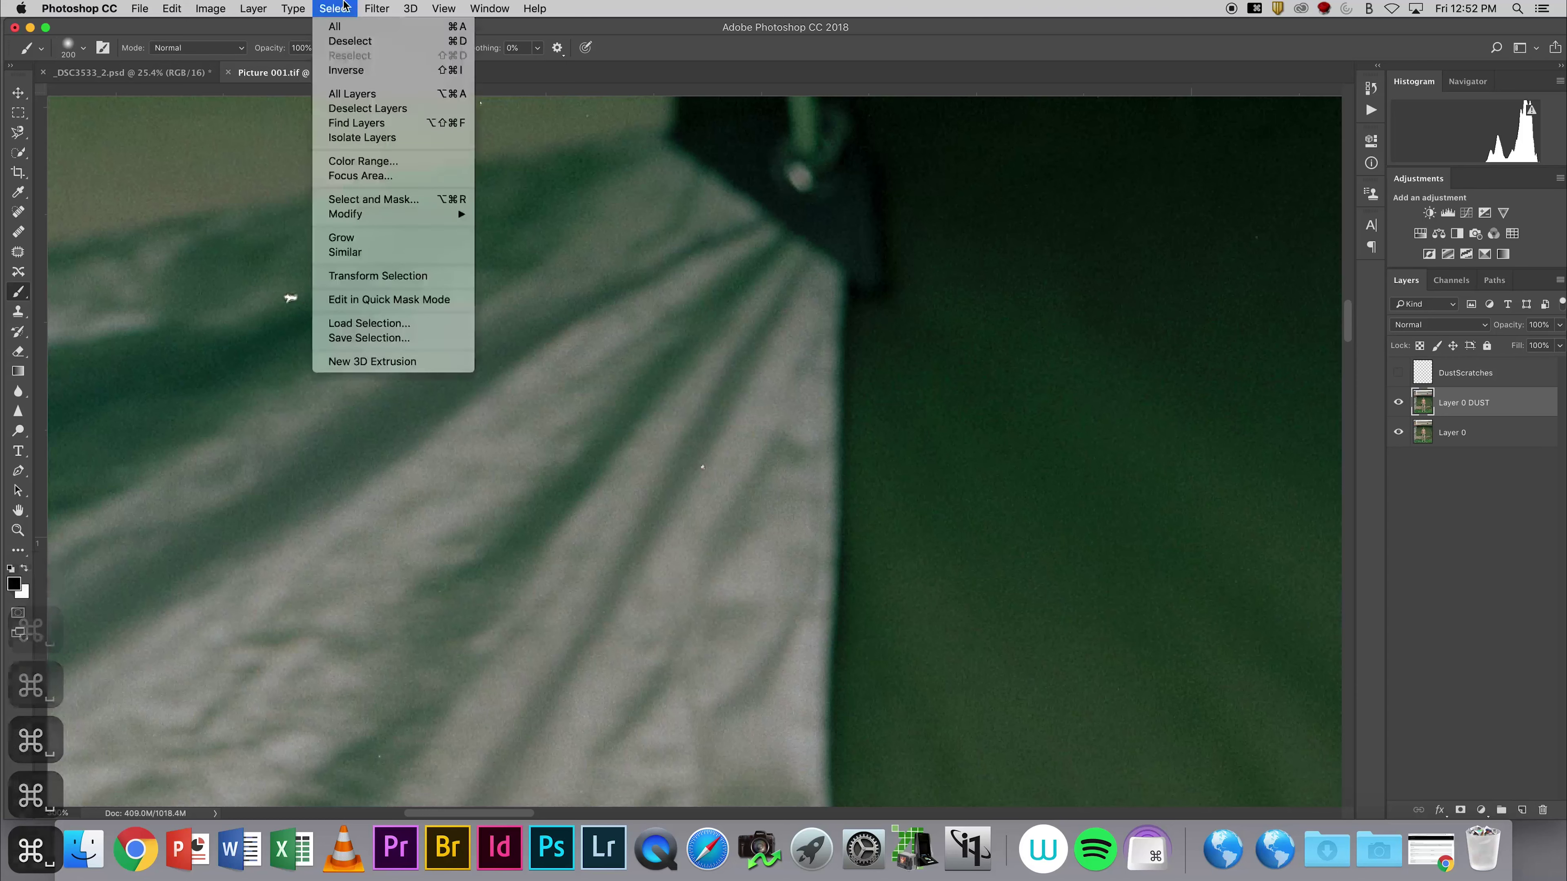
pyautogui.moveTo(382, 215)
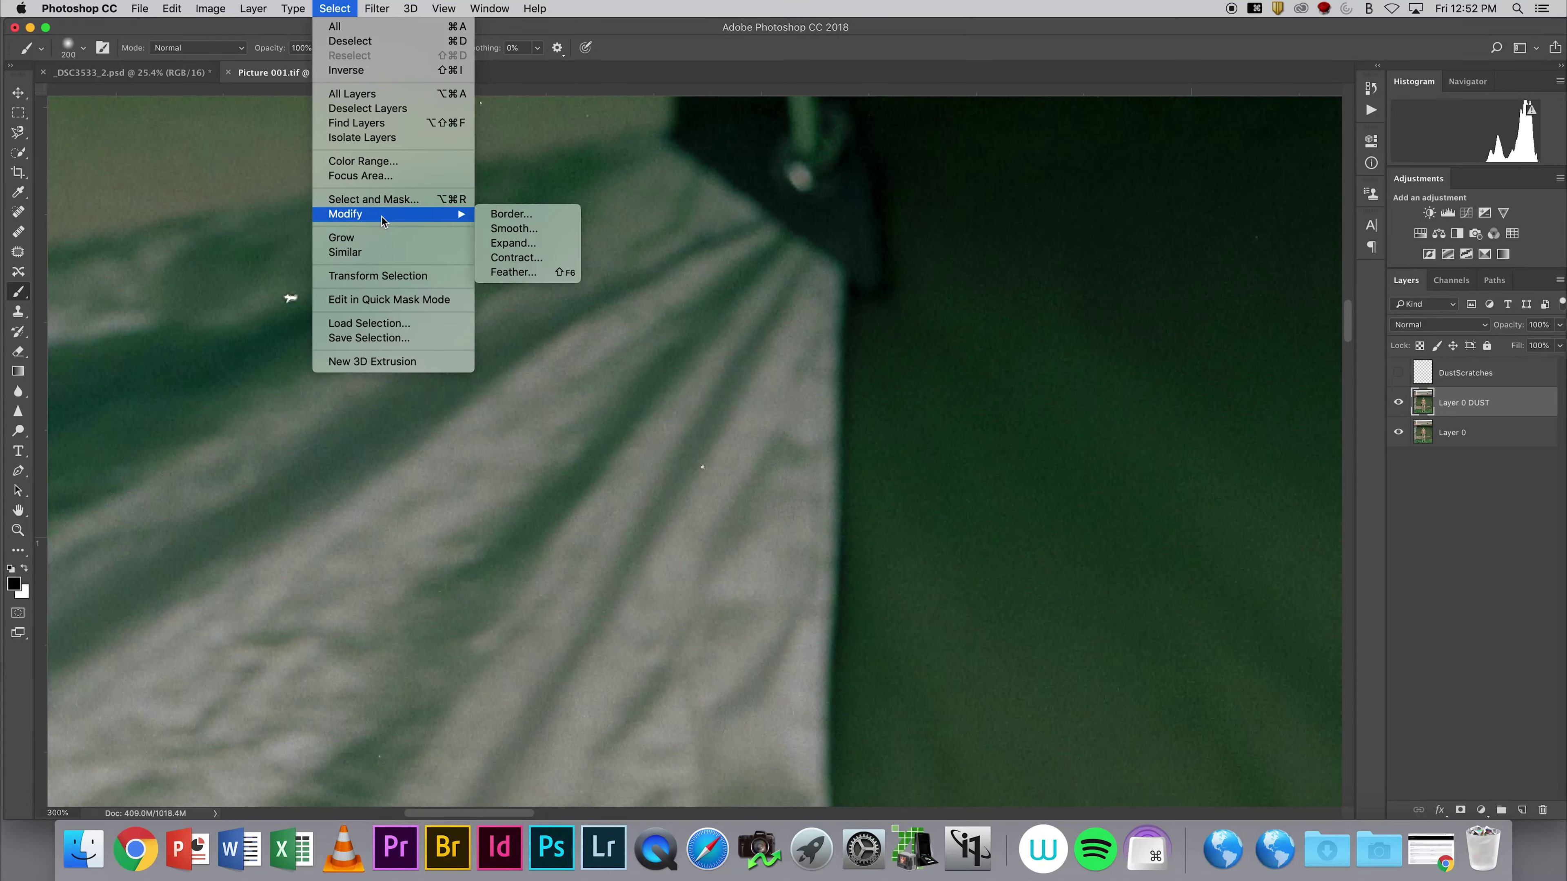
pyautogui.click(529, 244)
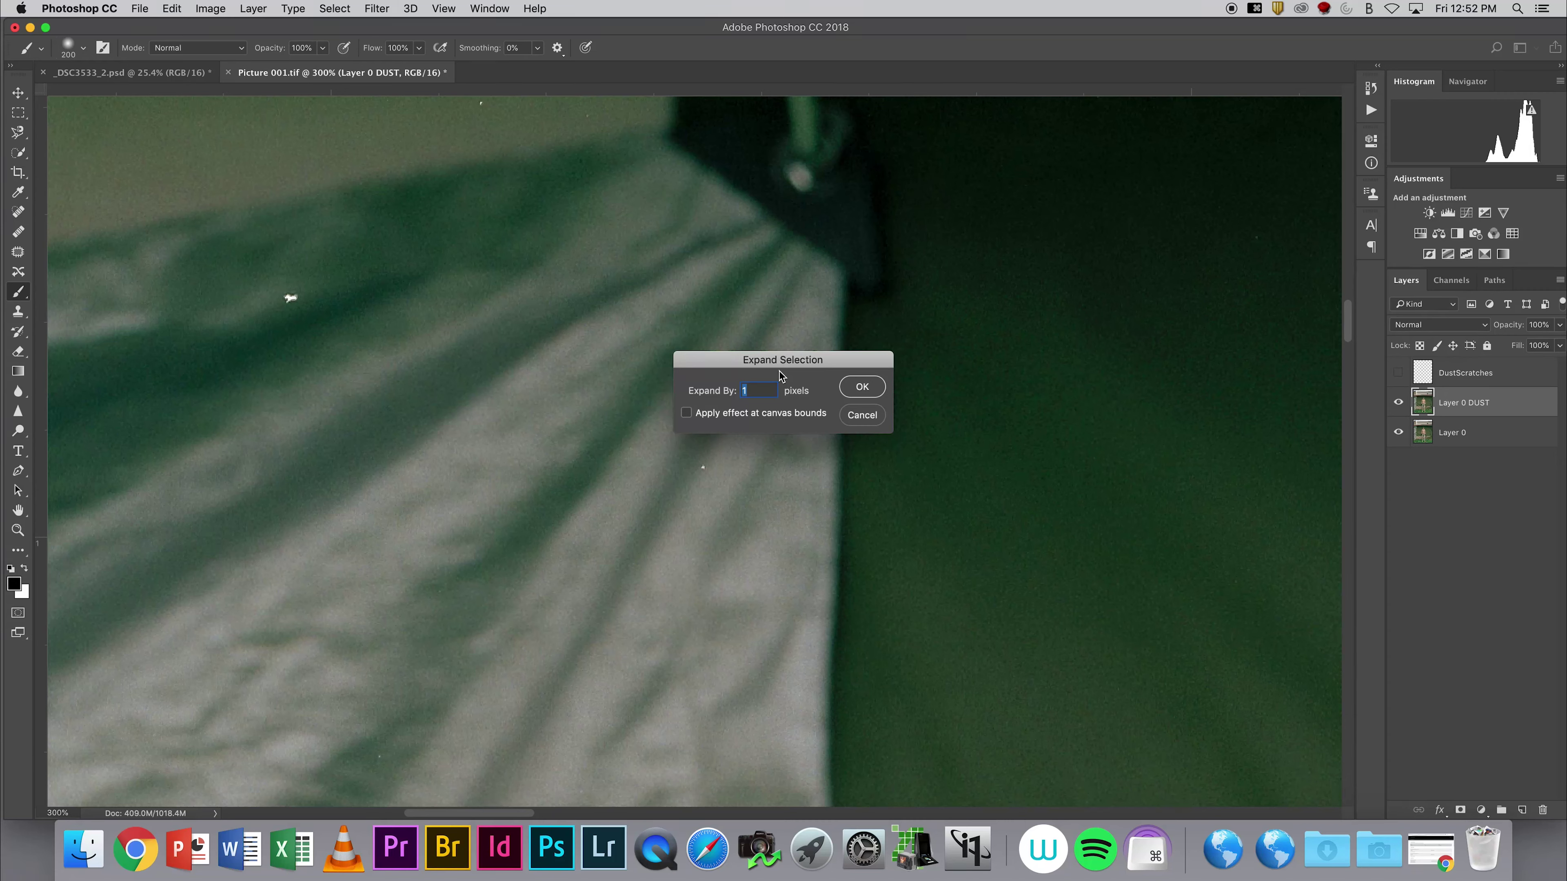
pyautogui.write('8')
pyautogui.click(864, 387)
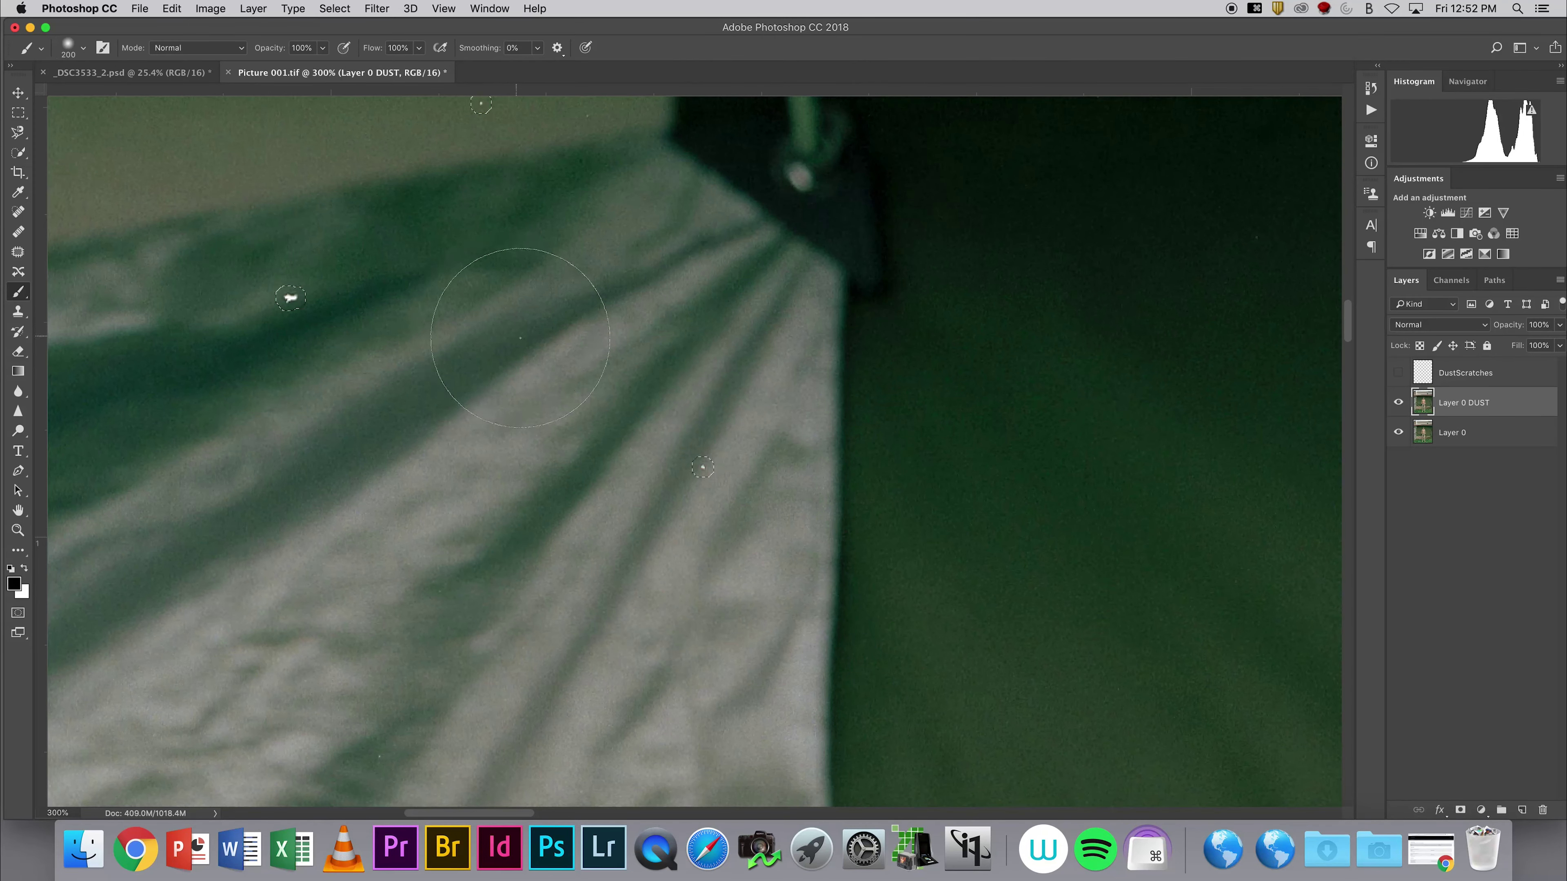
# - Check the selection outlines around the tarp specks and contract the selection by 5 pixels
pyautogui.keyDown('alt'); pyautogui.scroll(-10, 601, 503); pyautogui.keyUp('alt')
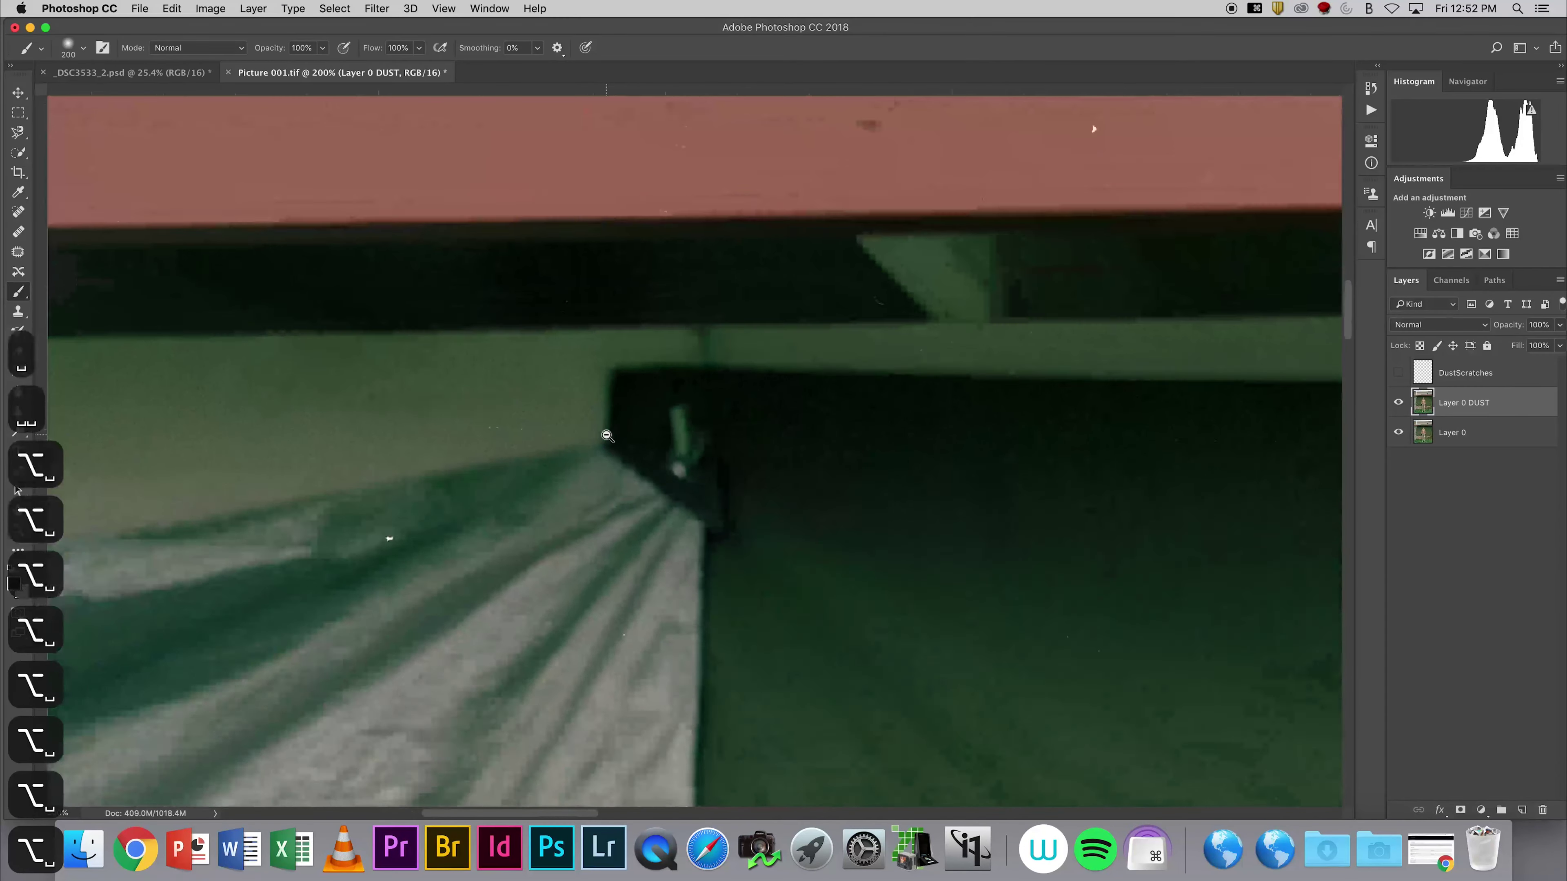
pyautogui.scroll(-2, 608, 435)
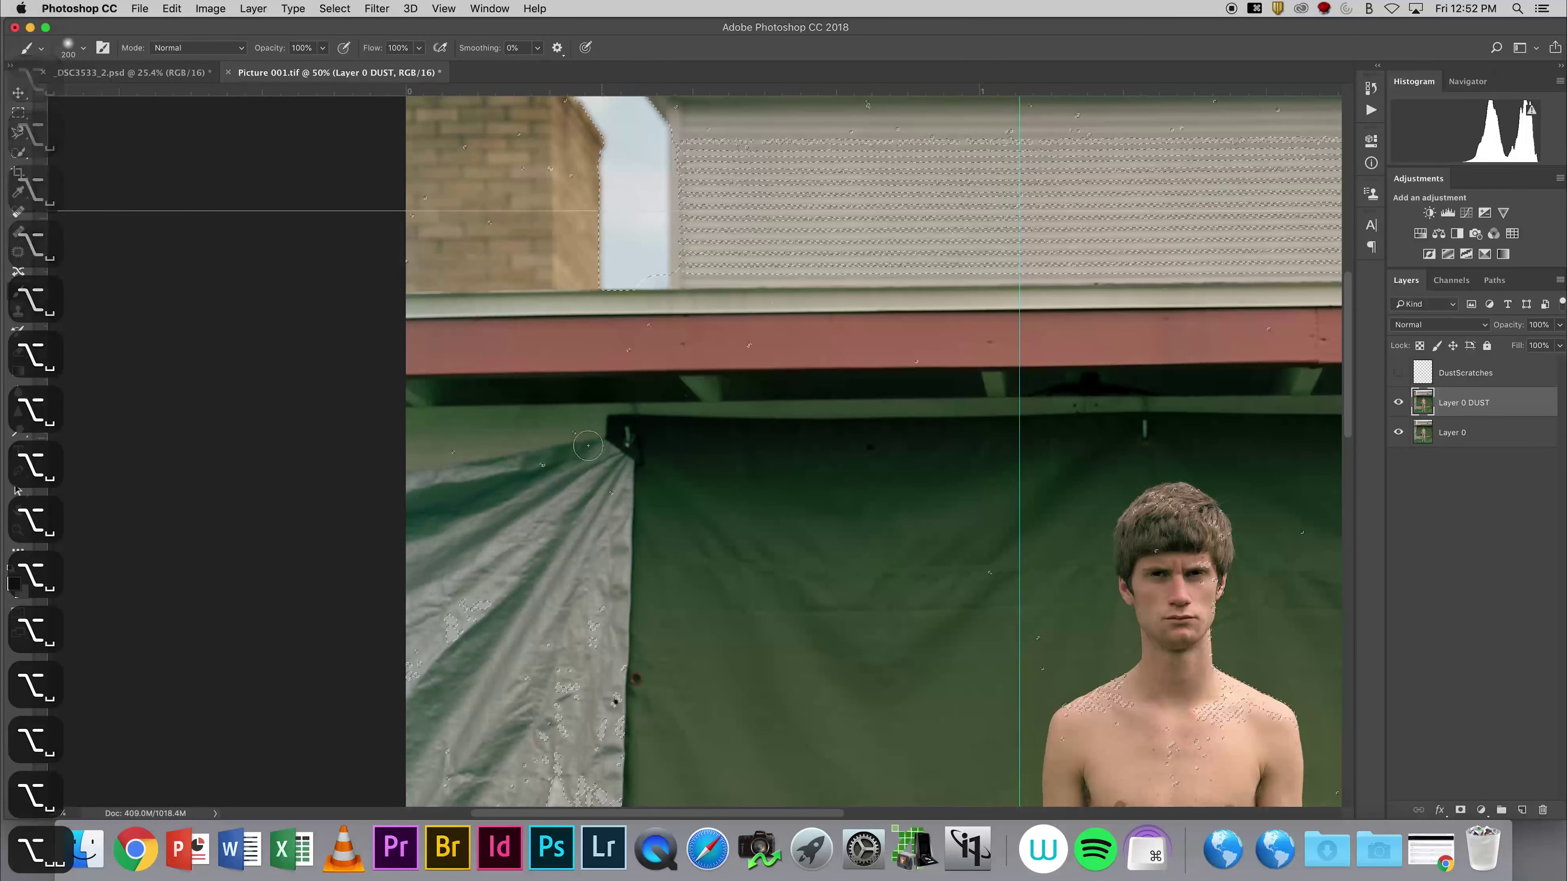
pyautogui.keyDown('super'); pyautogui.scroll(10, 562, 459); pyautogui.keyUp('super')
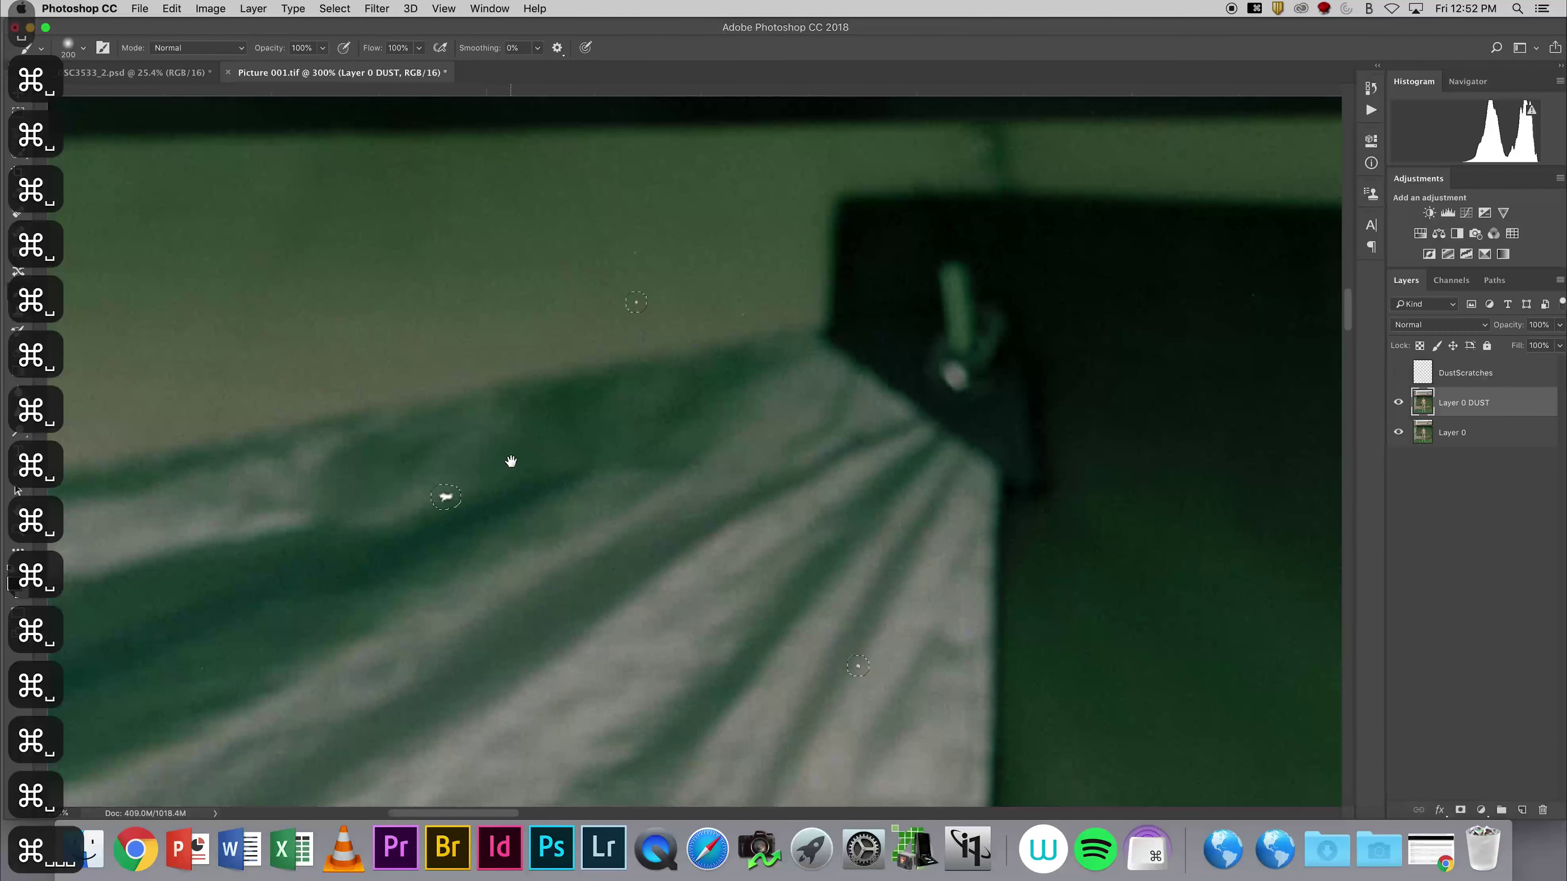
pyautogui.moveTo(511, 462); pyautogui.dragTo(529, 374)
pyautogui.click(340, 9)
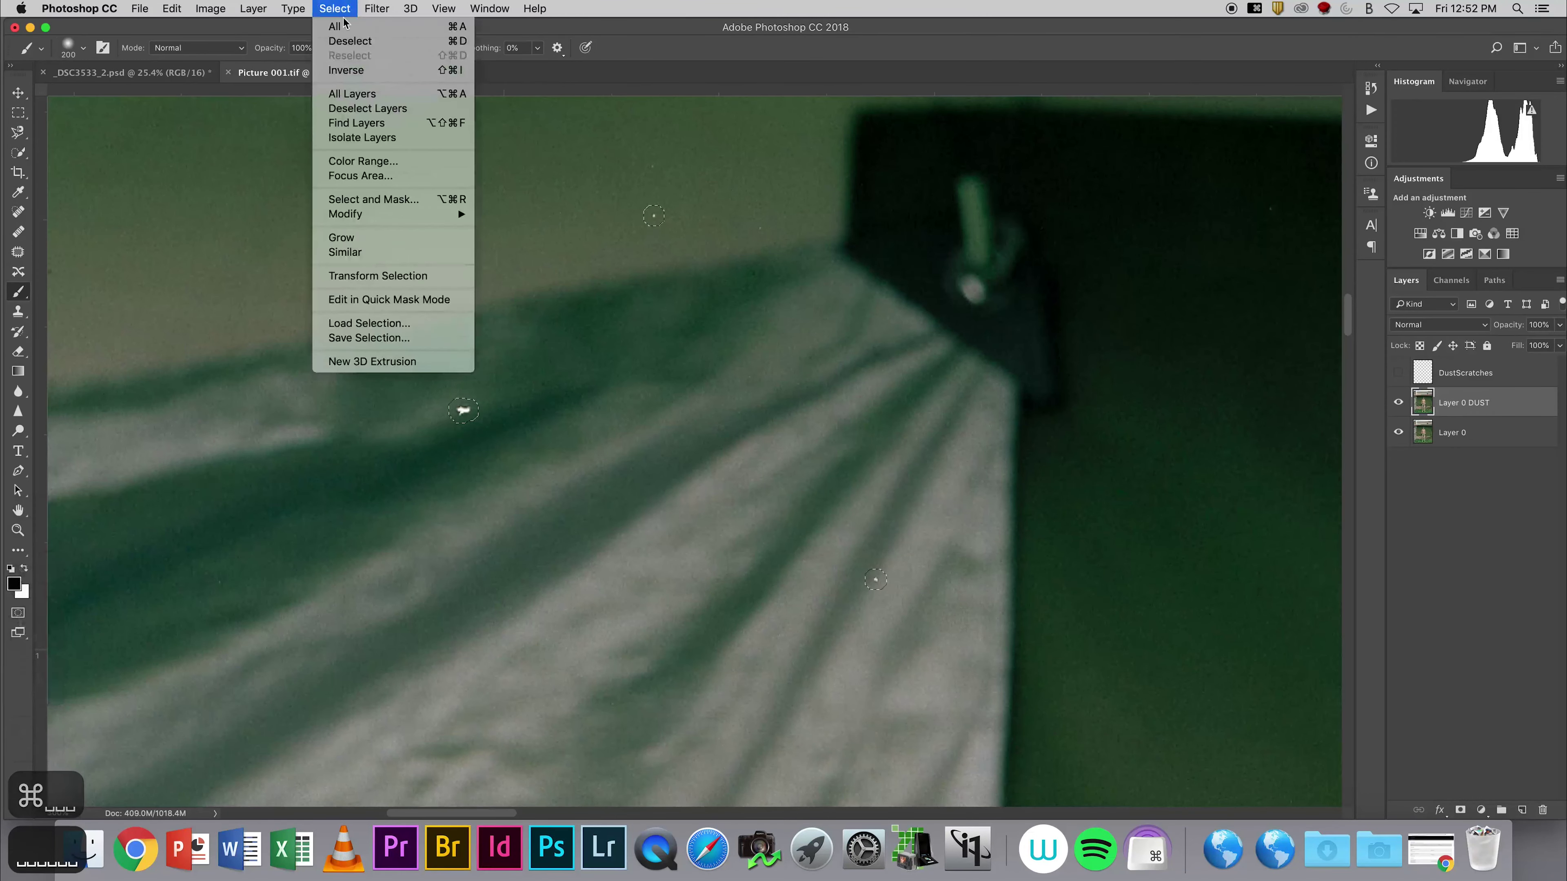
pyautogui.moveTo(363, 212)
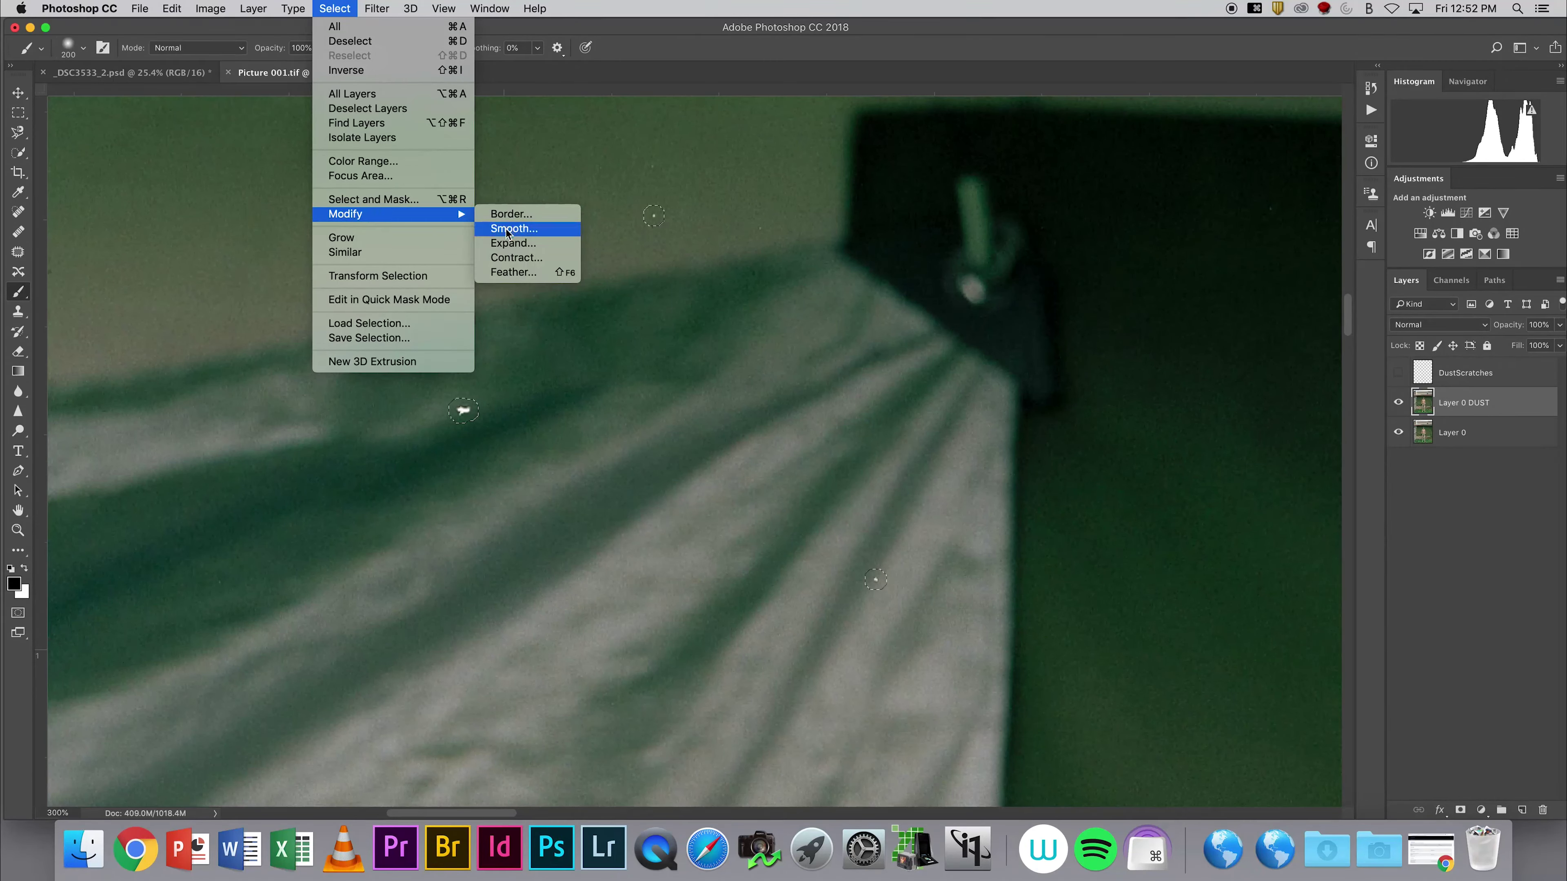
pyautogui.click(516, 257)
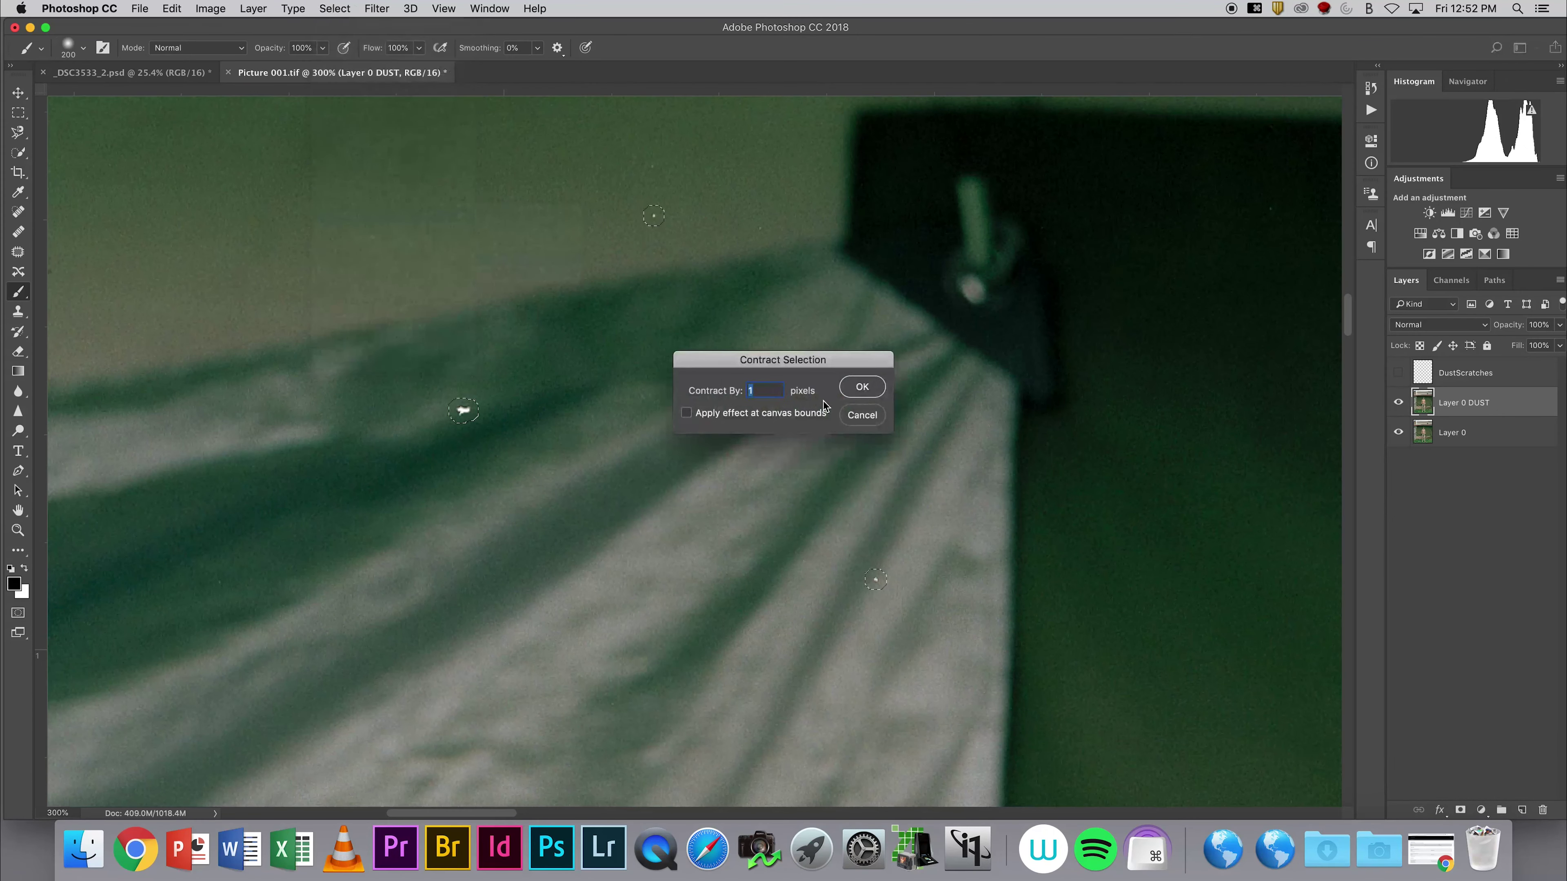
pyautogui.write('4')
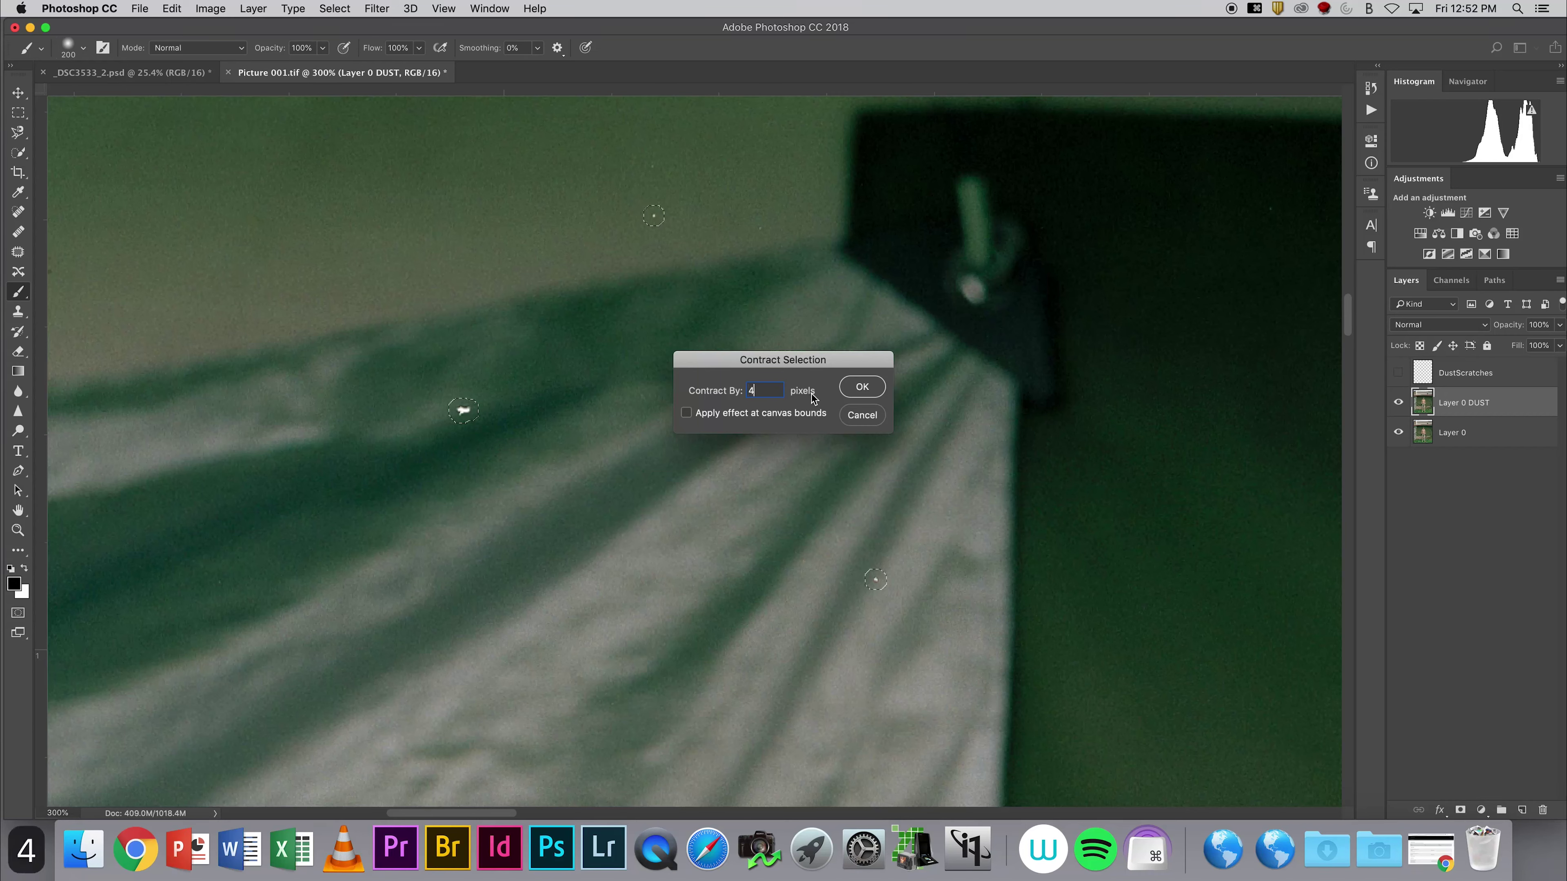
pyautogui.press('BackSpace')
pyautogui.write('5')
pyautogui.click(863, 388)
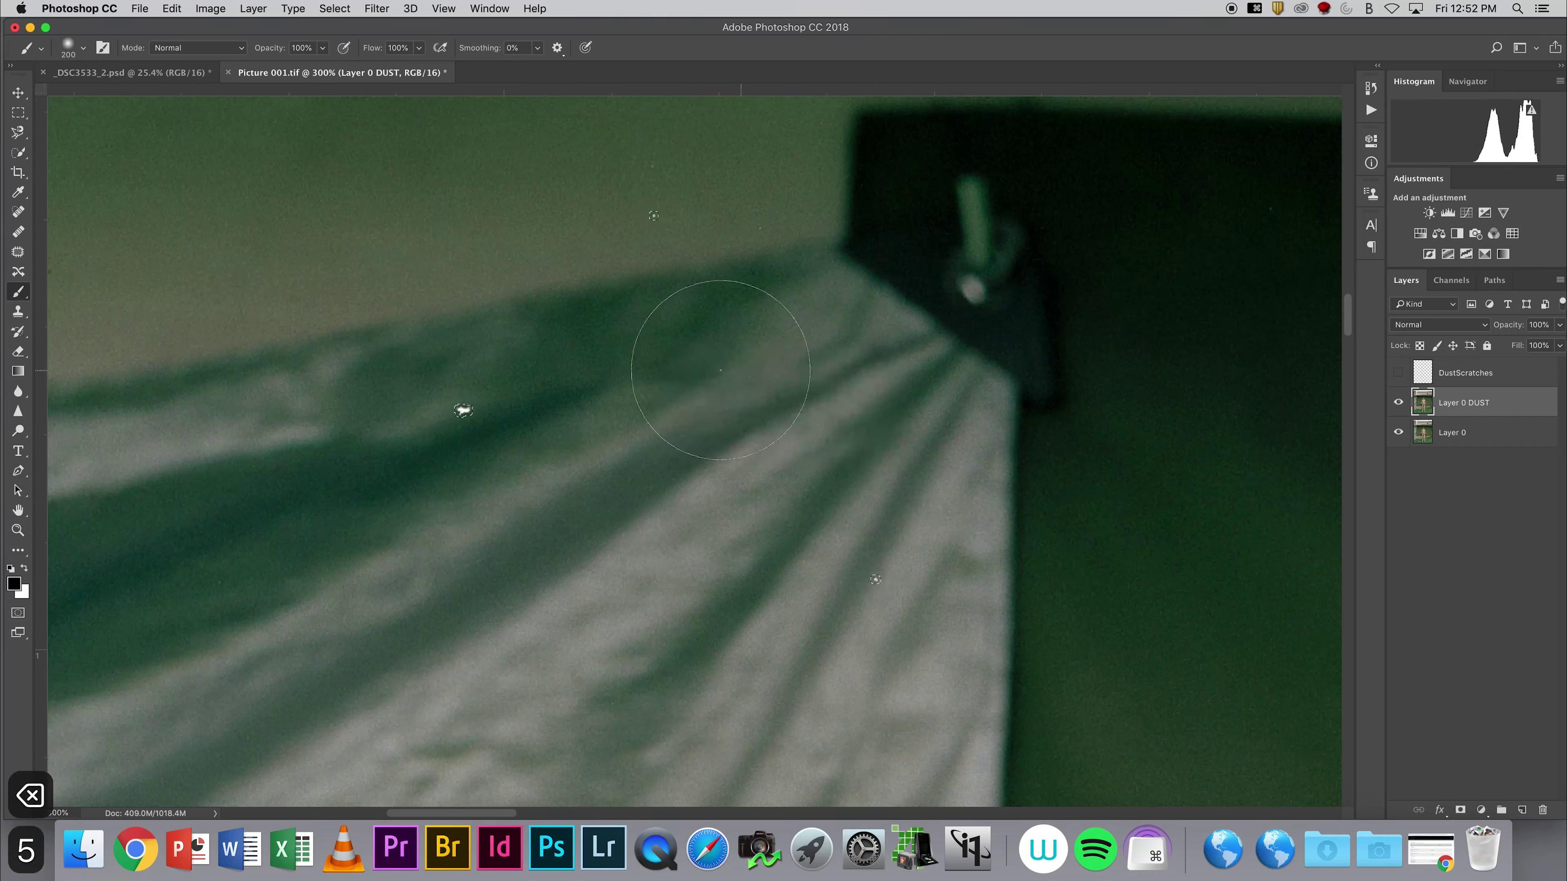
# - Examine the contracted selection's coverage from the tarp across the green backdrop to the man's head and shoulders
pyautogui.keyDown('alt'); pyautogui.click(676, 357); pyautogui.keyUp('alt')
pyautogui.keyDown('alt'); pyautogui.click(675, 356); pyautogui.keyUp('alt')
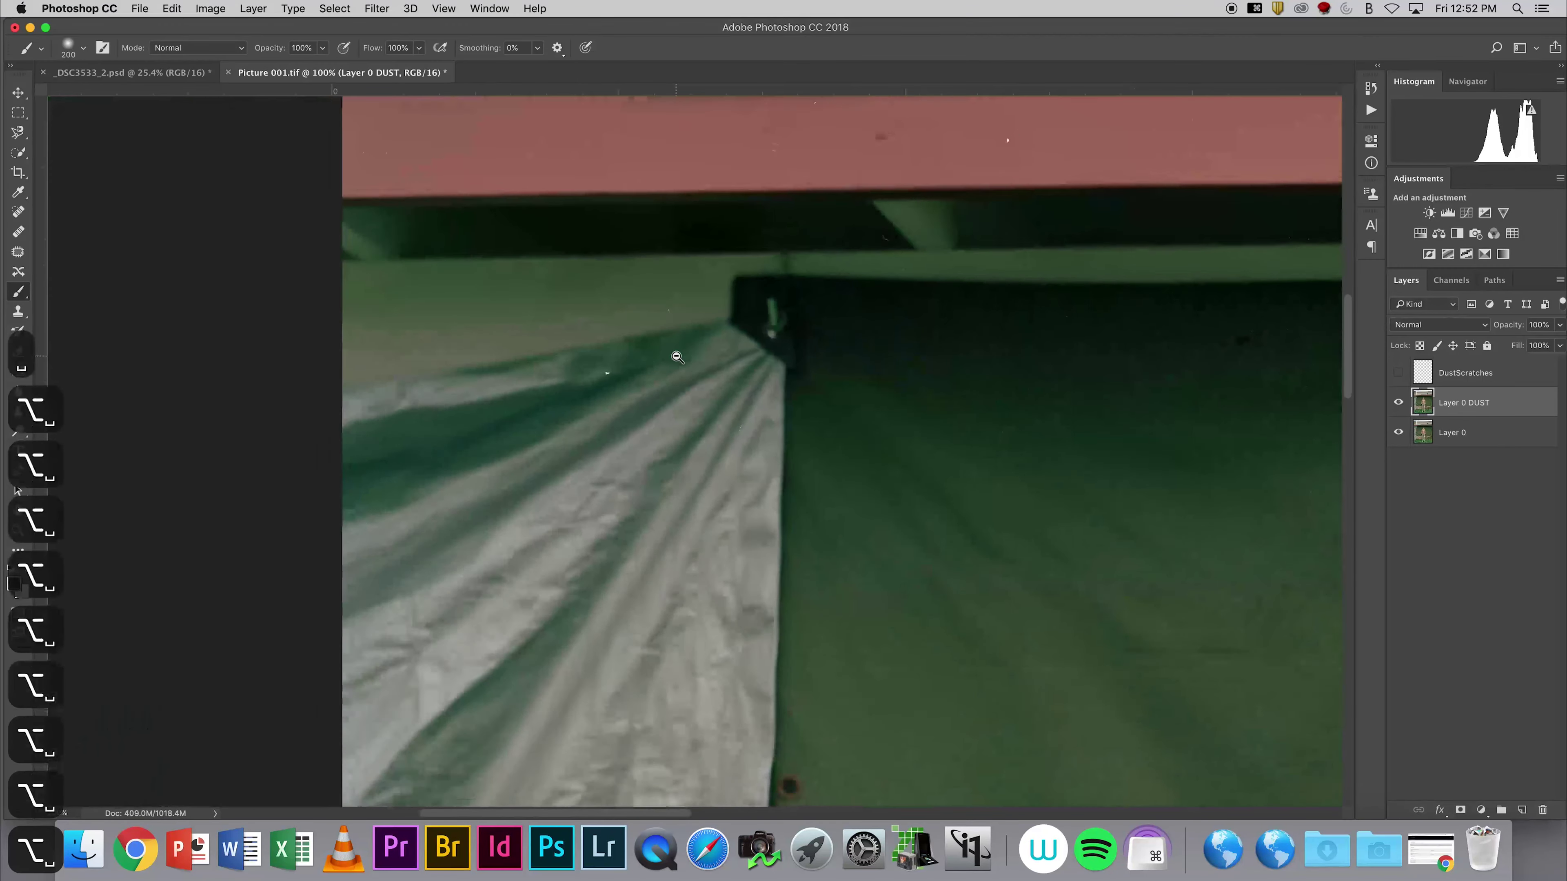
pyautogui.keyDown('alt'); pyautogui.click(675, 356); pyautogui.keyUp('alt')
pyautogui.moveTo(840, 350); pyautogui.dragTo(653, 355)
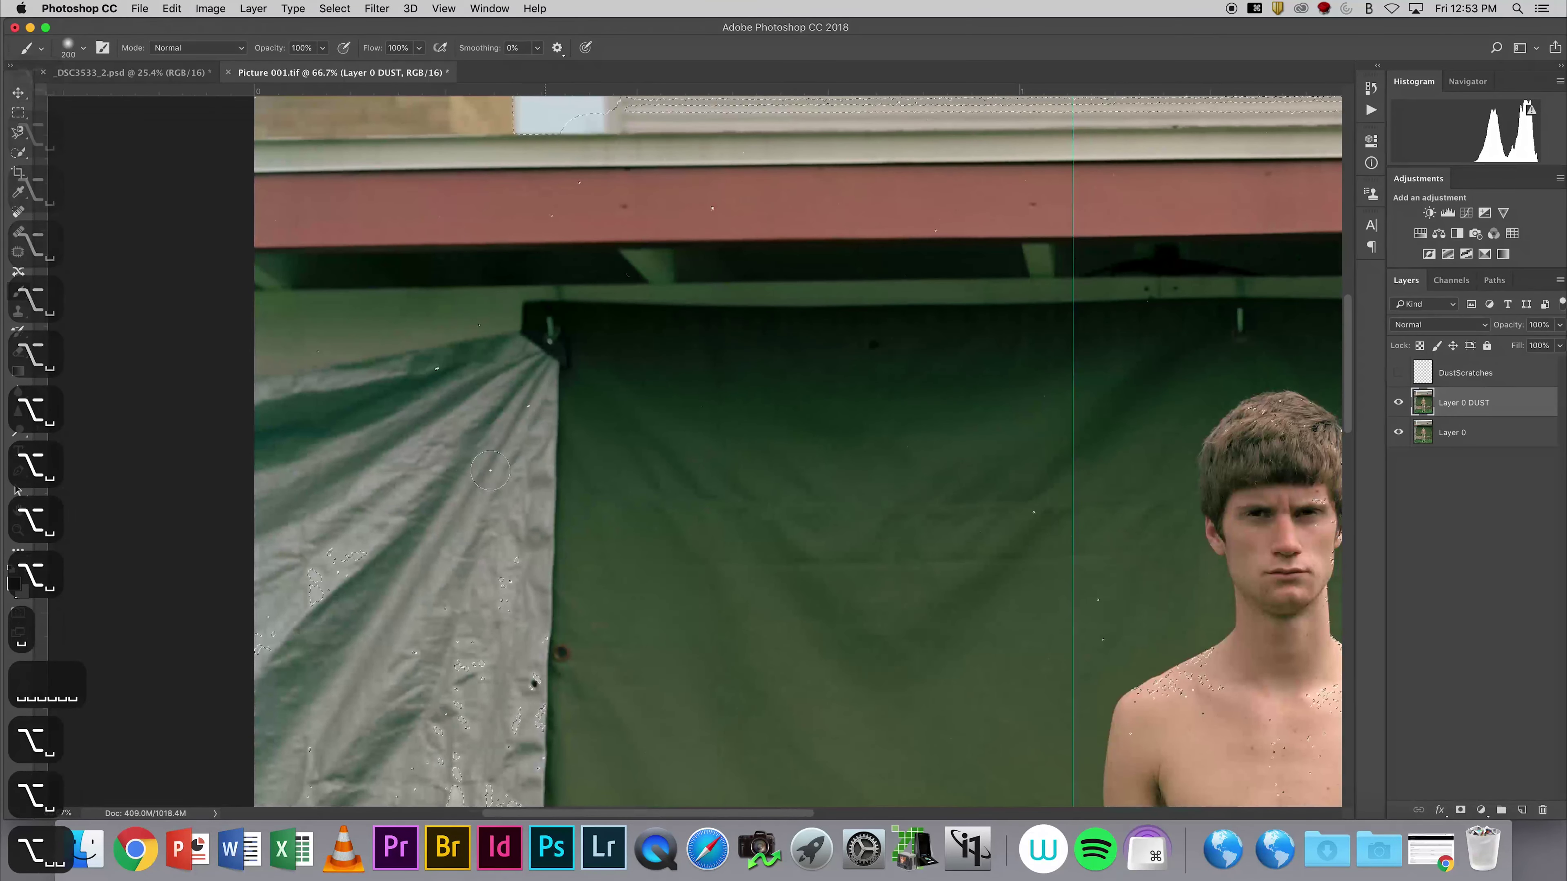
pyautogui.keyDown('super'); pyautogui.click(353, 577); pyautogui.keyUp('super')
pyautogui.moveTo(787, 507); pyautogui.dragTo(476, 551)
pyautogui.moveTo(881, 565); pyautogui.dragTo(579, 458)
pyautogui.moveTo(620, 544); pyautogui.dragTo(661, 631)
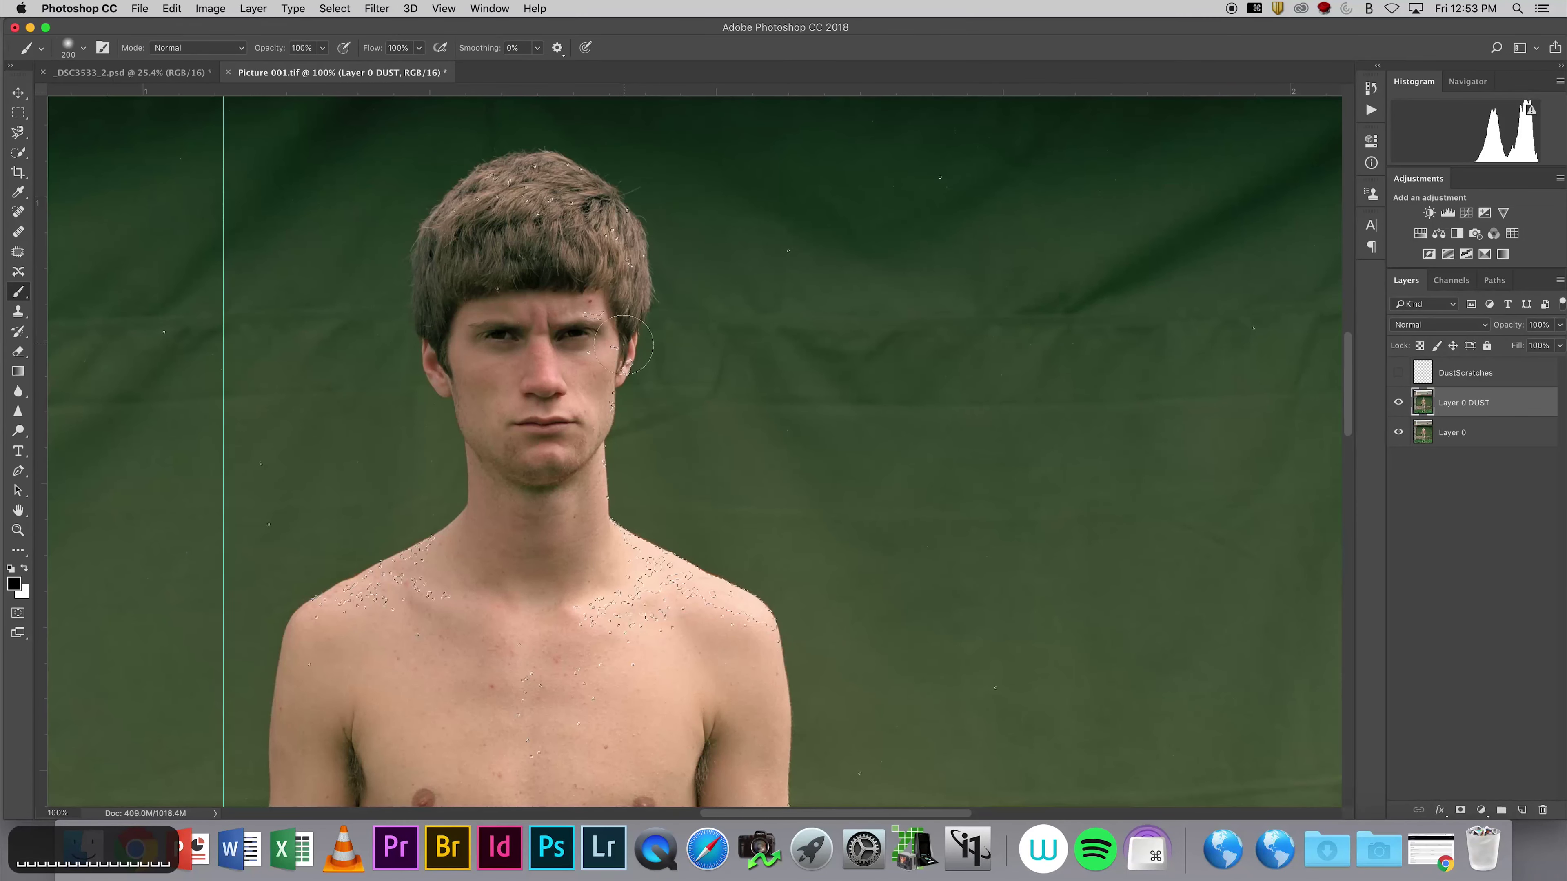
# - Reopen the selection as a Quick Mask and paint black over the man's hair, ear, neck and shoulder with 100 and 125 px brushes
pyautogui.click(17, 615)
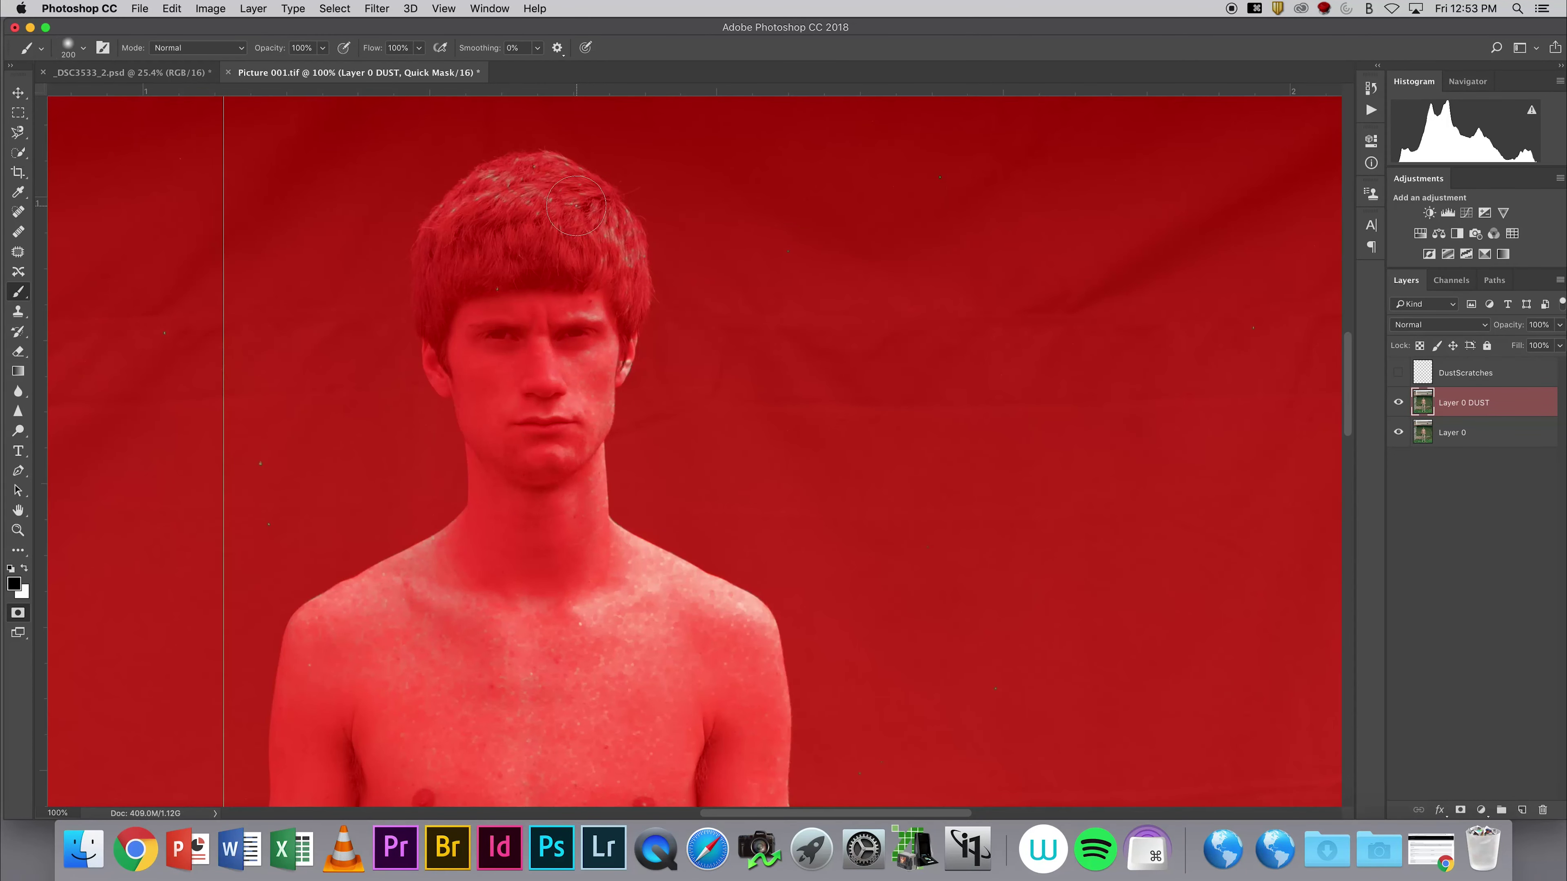
pyautogui.press('[')
pyautogui.press('[')
pyautogui.press('[')
pyautogui.press('[')
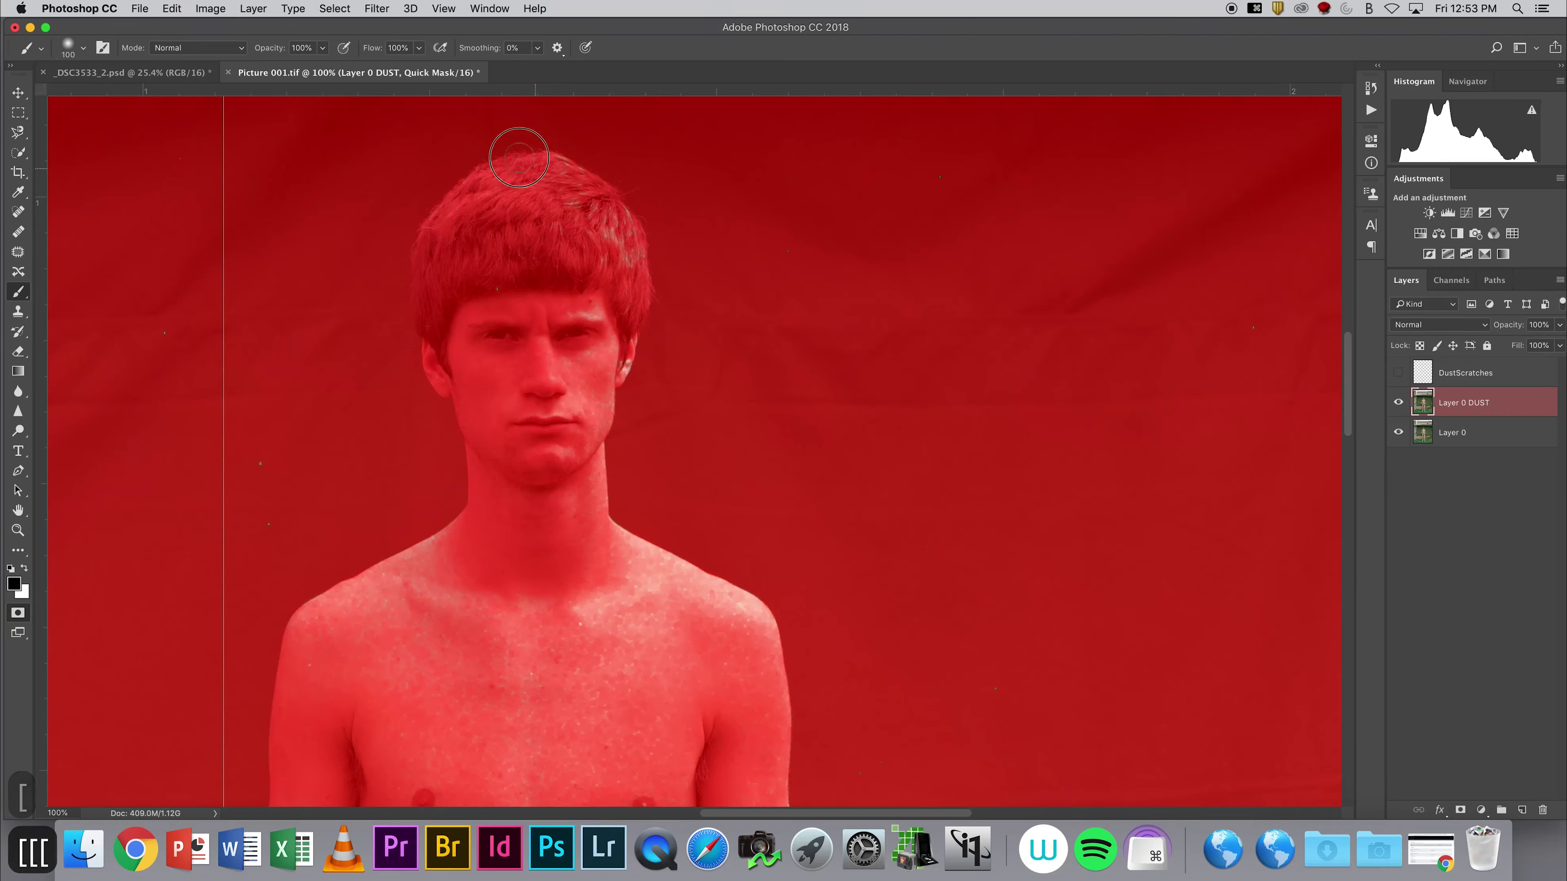
pyautogui.moveTo(645, 235)
pyautogui.mouseDown()
pyautogui.moveTo(647, 316)
pyautogui.moveTo(640, 367)
pyautogui.moveTo(617, 412)
pyautogui.moveTo(592, 287)
pyautogui.moveTo(571, 296)
pyautogui.moveTo(596, 354)
pyautogui.moveTo(584, 399)
pyautogui.mouseUp()
pyautogui.press(']')
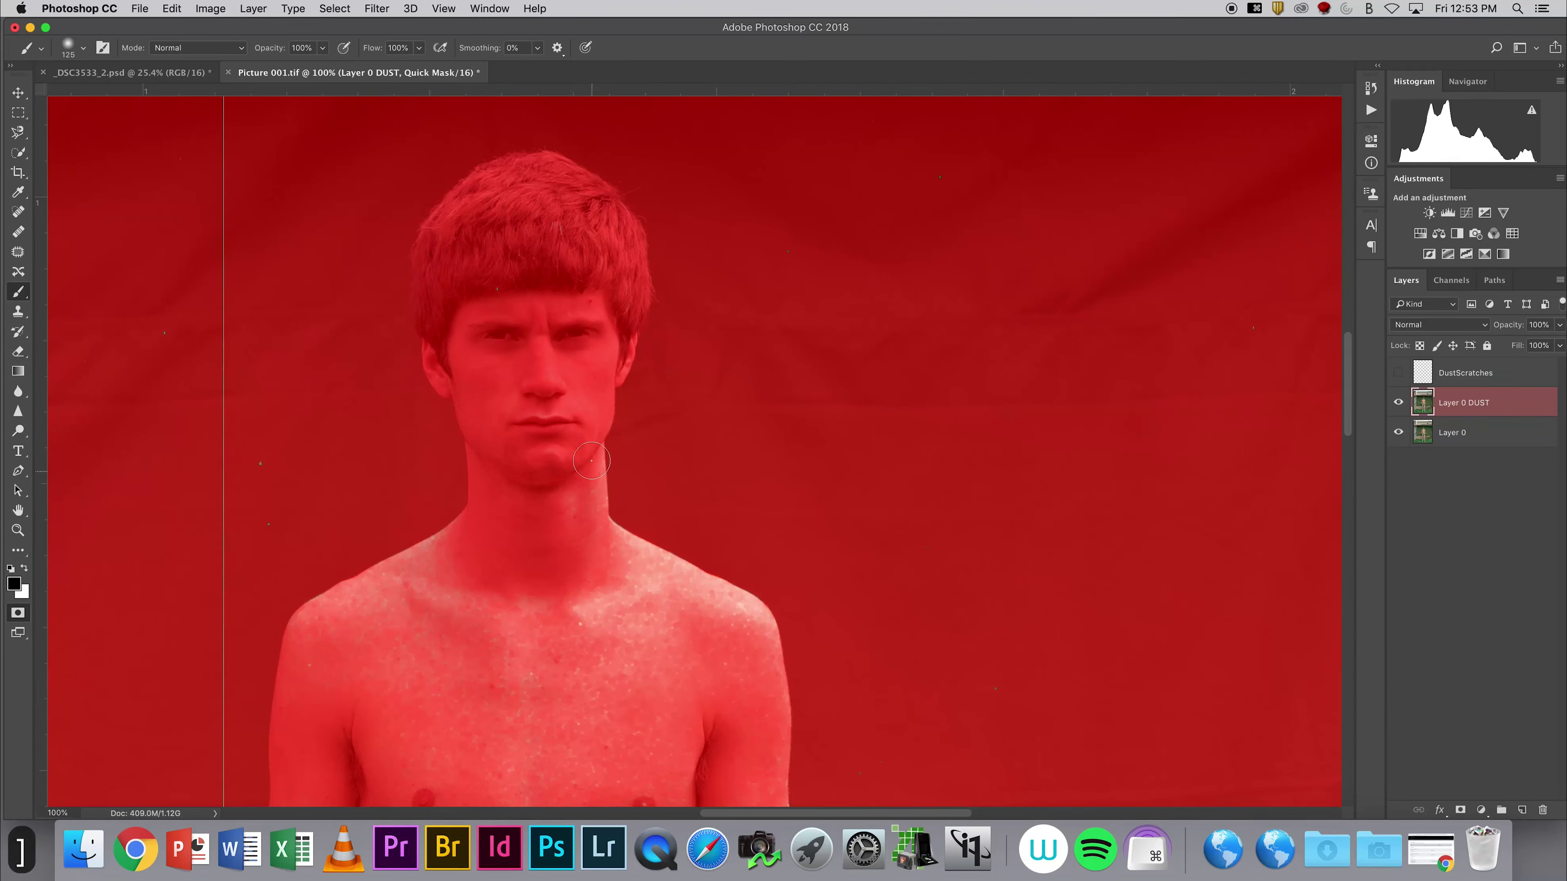
pyautogui.moveTo(591, 460)
pyautogui.mouseDown()
pyautogui.moveTo(595, 506)
pyautogui.moveTo(579, 483)
pyautogui.moveTo(631, 553)
pyautogui.moveTo(707, 579)
pyautogui.moveTo(645, 540)
pyautogui.moveTo(755, 615)
pyautogui.moveTo(762, 305)
pyautogui.moveTo(744, 326)
pyautogui.moveTo(717, 302)
pyautogui.moveTo(776, 641)
pyautogui.mouseUp()
# - Enlarge the Brush to 400 px and paint black over the man's chest and other shoulder to mask the skin
pyautogui.press('space')
pyautogui.press(']')
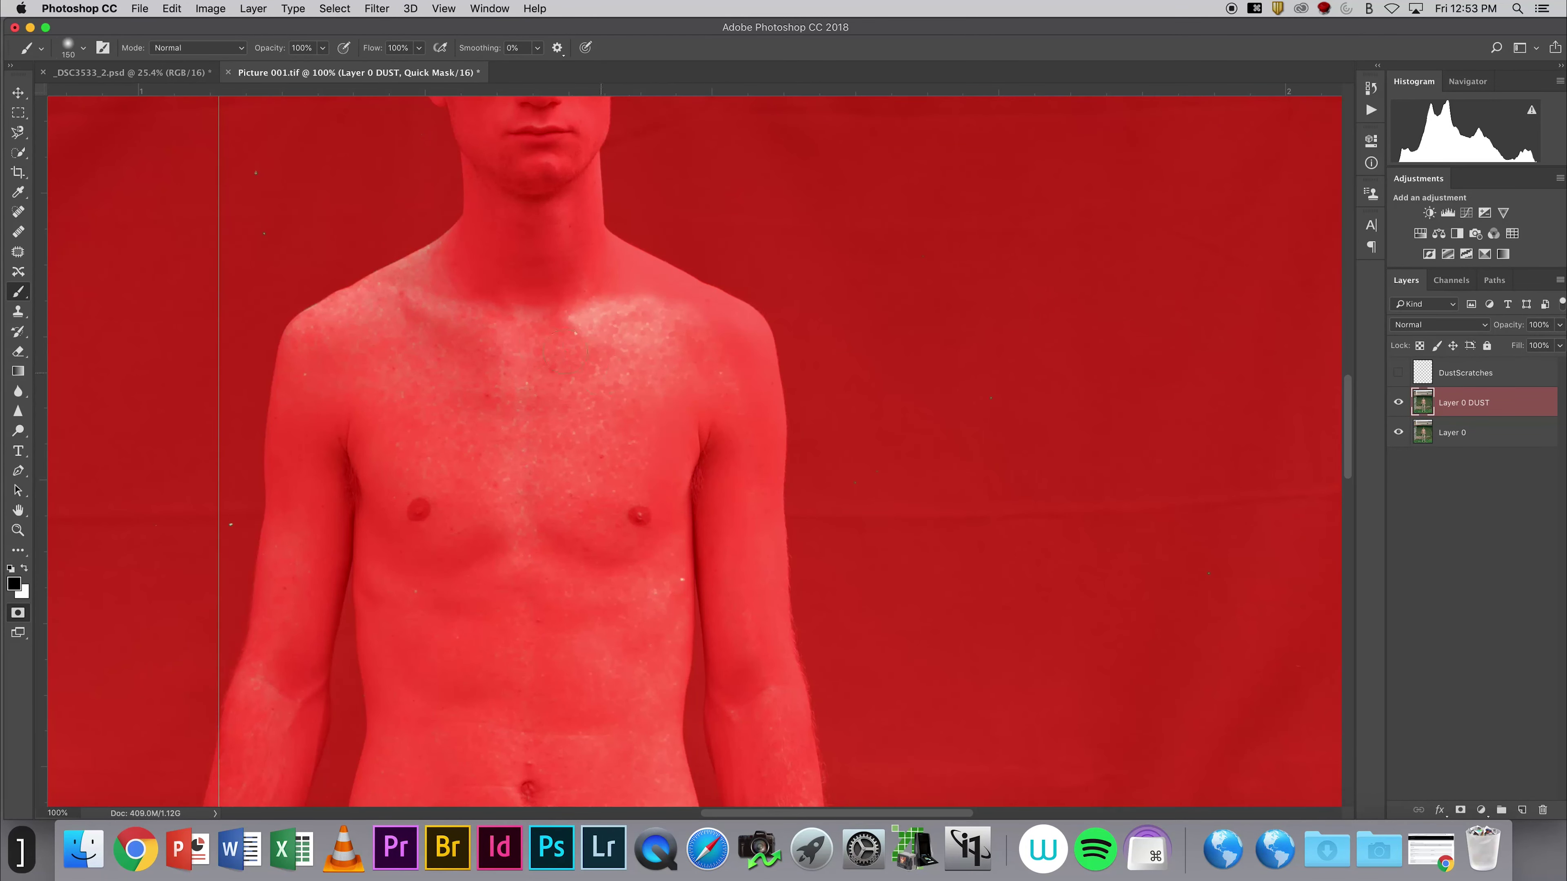
pyautogui.press(']')
pyautogui.press(']')
pyautogui.press(']')
pyautogui.press(']')
pyautogui.press(']')
pyautogui.moveTo(420, 309); pyautogui.dragTo(361, 338)
pyautogui.moveTo(361, 414)
pyautogui.mouseDown()
pyautogui.moveTo(392, 456)
pyautogui.moveTo(509, 445)
pyautogui.moveTo(594, 330)
pyautogui.moveTo(659, 379)
pyautogui.mouseUp()
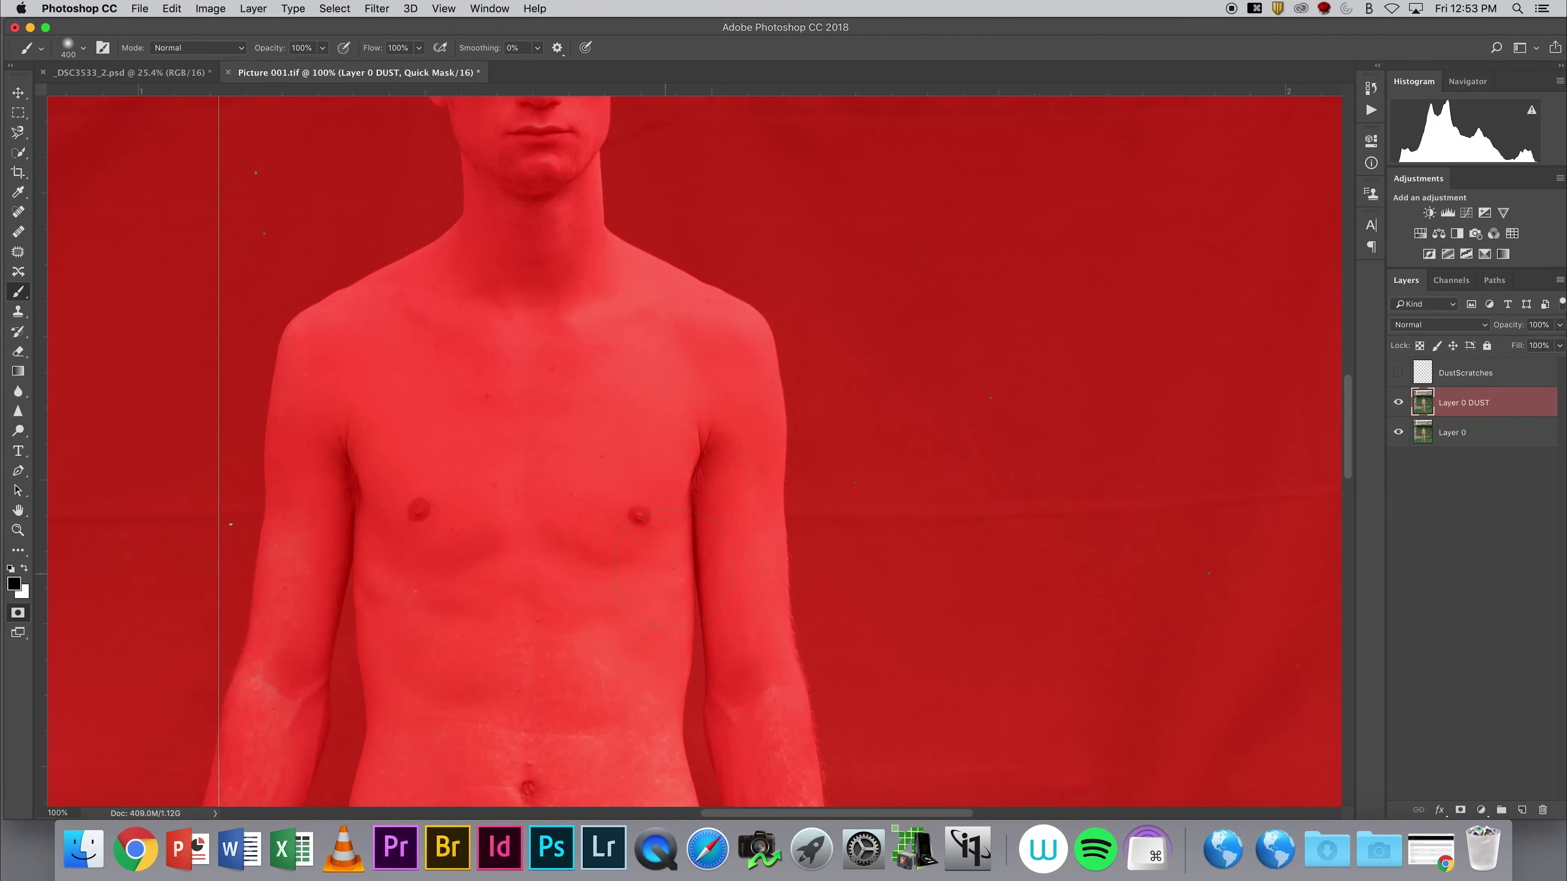
# - Reduce the Brush to 90 px and paint black over the man's forearm in the Quick Mask
pyautogui.press('[')
pyautogui.moveTo(641, 509); pyautogui.dragTo(675, 235)
pyautogui.press('[')
pyautogui.press('[')
pyautogui.press('[')
pyautogui.press('[')
pyautogui.press('[')
pyautogui.press('[')
pyautogui.press('[')
pyautogui.moveTo(297, 524)
pyautogui.mouseDown()
pyautogui.moveTo(227, 653)
pyautogui.moveTo(254, 667)
pyautogui.moveTo(264, 649)
pyautogui.mouseUp()
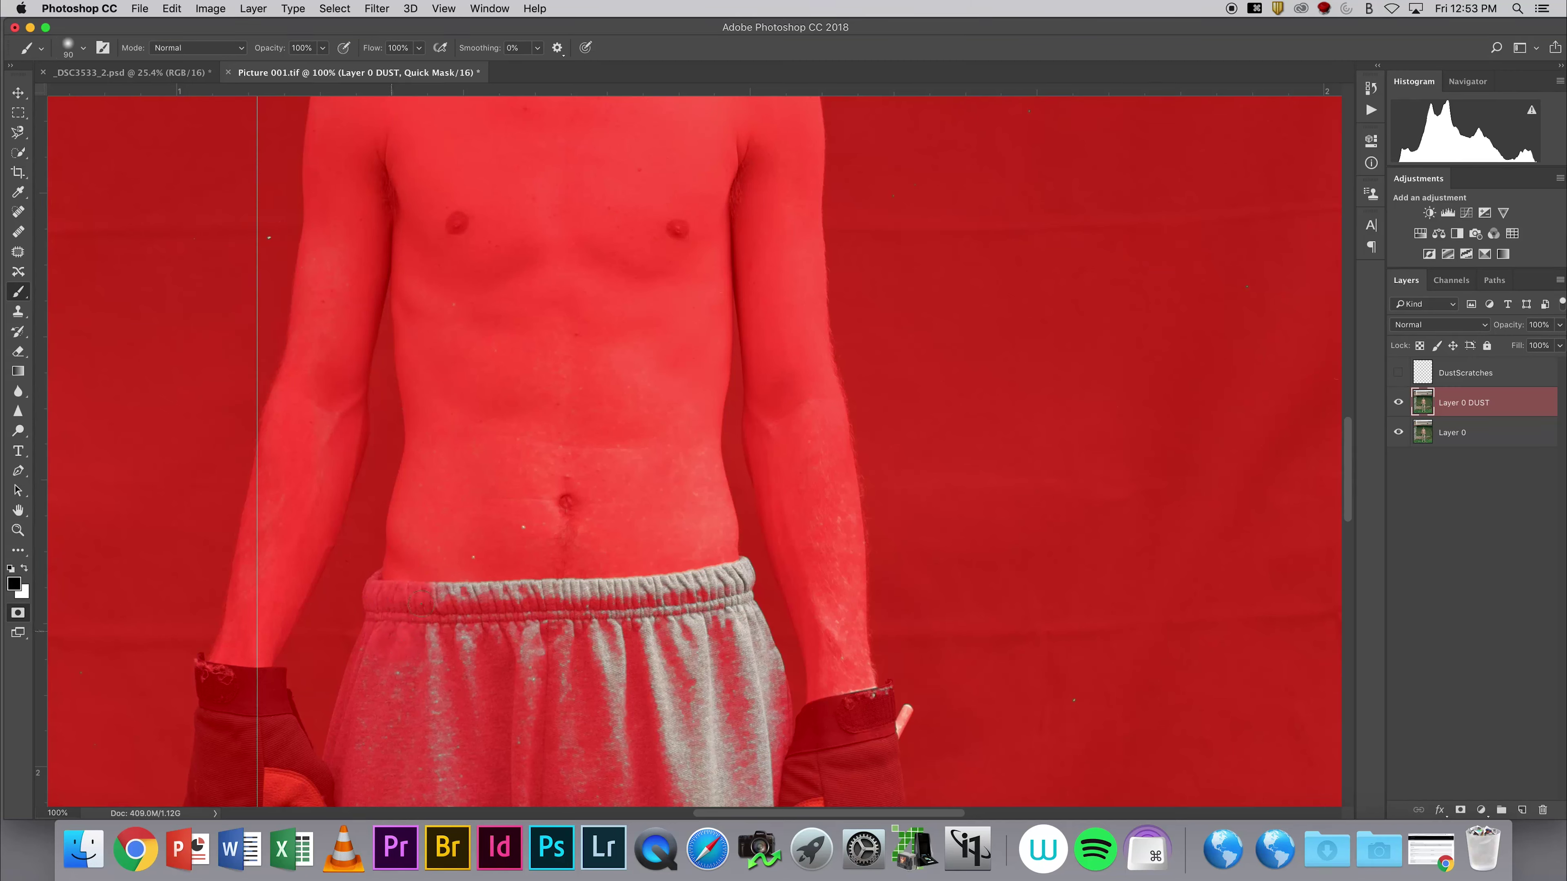
# - Paint black over the sweatpants from the waistband down the legs, using 100 px and 200 px brush sizes
pyautogui.press(']')
pyautogui.moveTo(426, 602)
pyautogui.mouseDown()
pyautogui.moveTo(722, 571)
pyautogui.moveTo(741, 580)
pyautogui.moveTo(768, 718)
pyautogui.mouseUp()
pyautogui.scroll(-5, 728, 605)
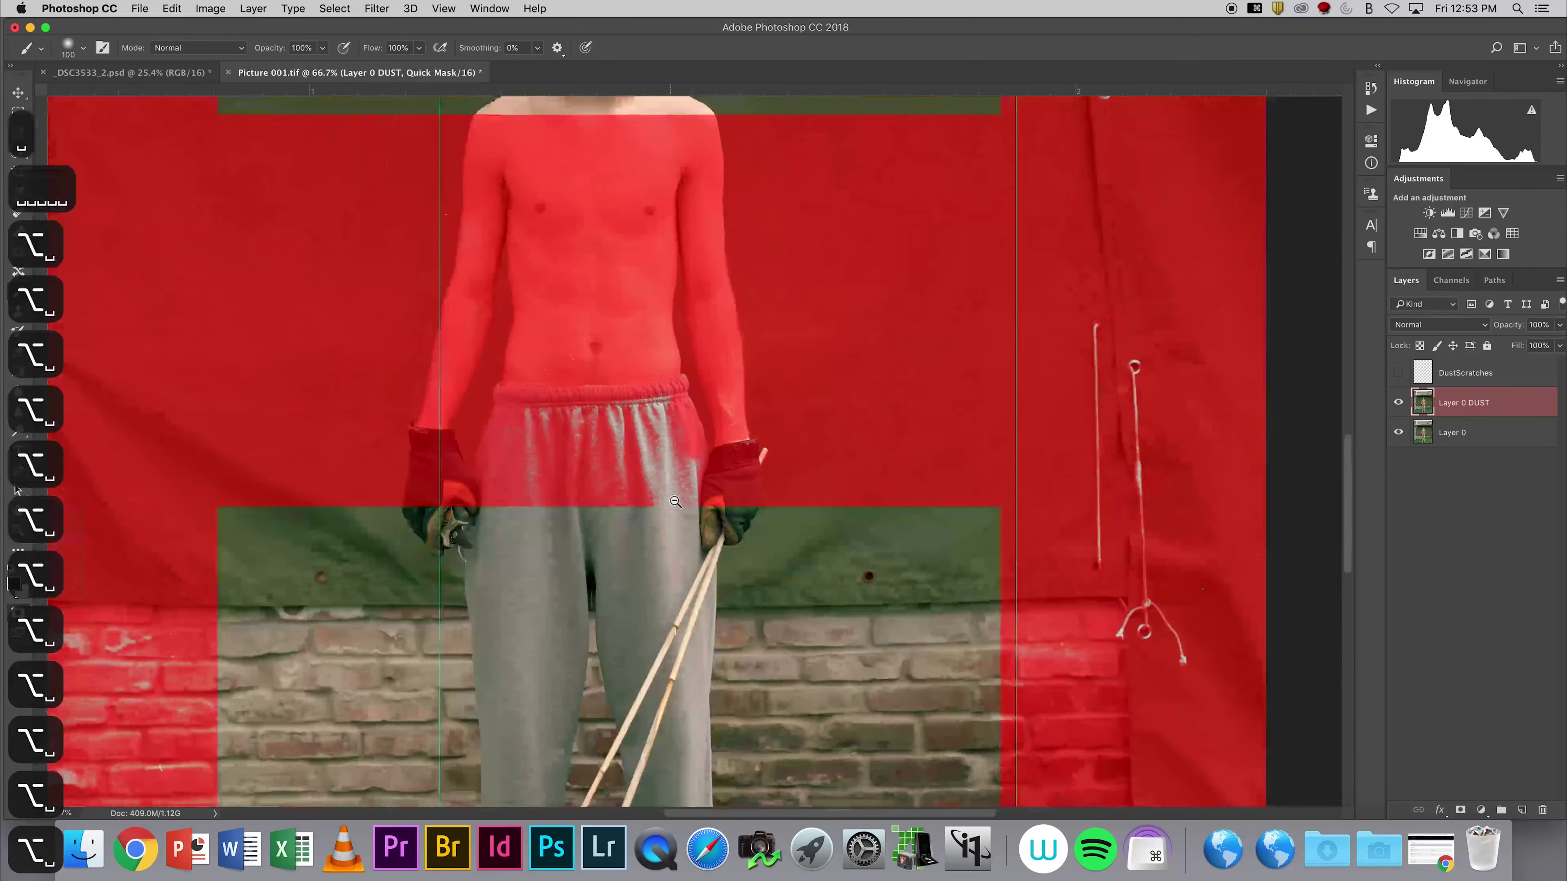
pyautogui.scroll(-1, 675, 502)
pyautogui.press(']')
pyautogui.press(']')
pyautogui.press(']')
pyautogui.press(']')
pyautogui.moveTo(647, 444)
pyautogui.mouseDown()
pyautogui.moveTo(636, 435)
pyautogui.moveTo(673, 435)
pyautogui.moveTo(697, 484)
pyautogui.moveTo(739, 431)
pyautogui.moveTo(730, 344)
pyautogui.moveTo(733, 574)
pyautogui.moveTo(694, 660)
pyautogui.moveTo(720, 531)
pyautogui.moveTo(718, 644)
pyautogui.moveTo(746, 459)
pyautogui.moveTo(718, 553)
pyautogui.moveTo(732, 447)
pyautogui.mouseUp()
pyautogui.moveTo(703, 698)
pyautogui.mouseDown()
pyautogui.moveTo(702, 797)
pyautogui.moveTo(722, 791)
pyautogui.moveTo(726, 600)
pyautogui.moveTo(738, 740)
pyautogui.moveTo(748, 675)
pyautogui.moveTo(756, 688)
pyautogui.moveTo(713, 552)
pyautogui.mouseUp()
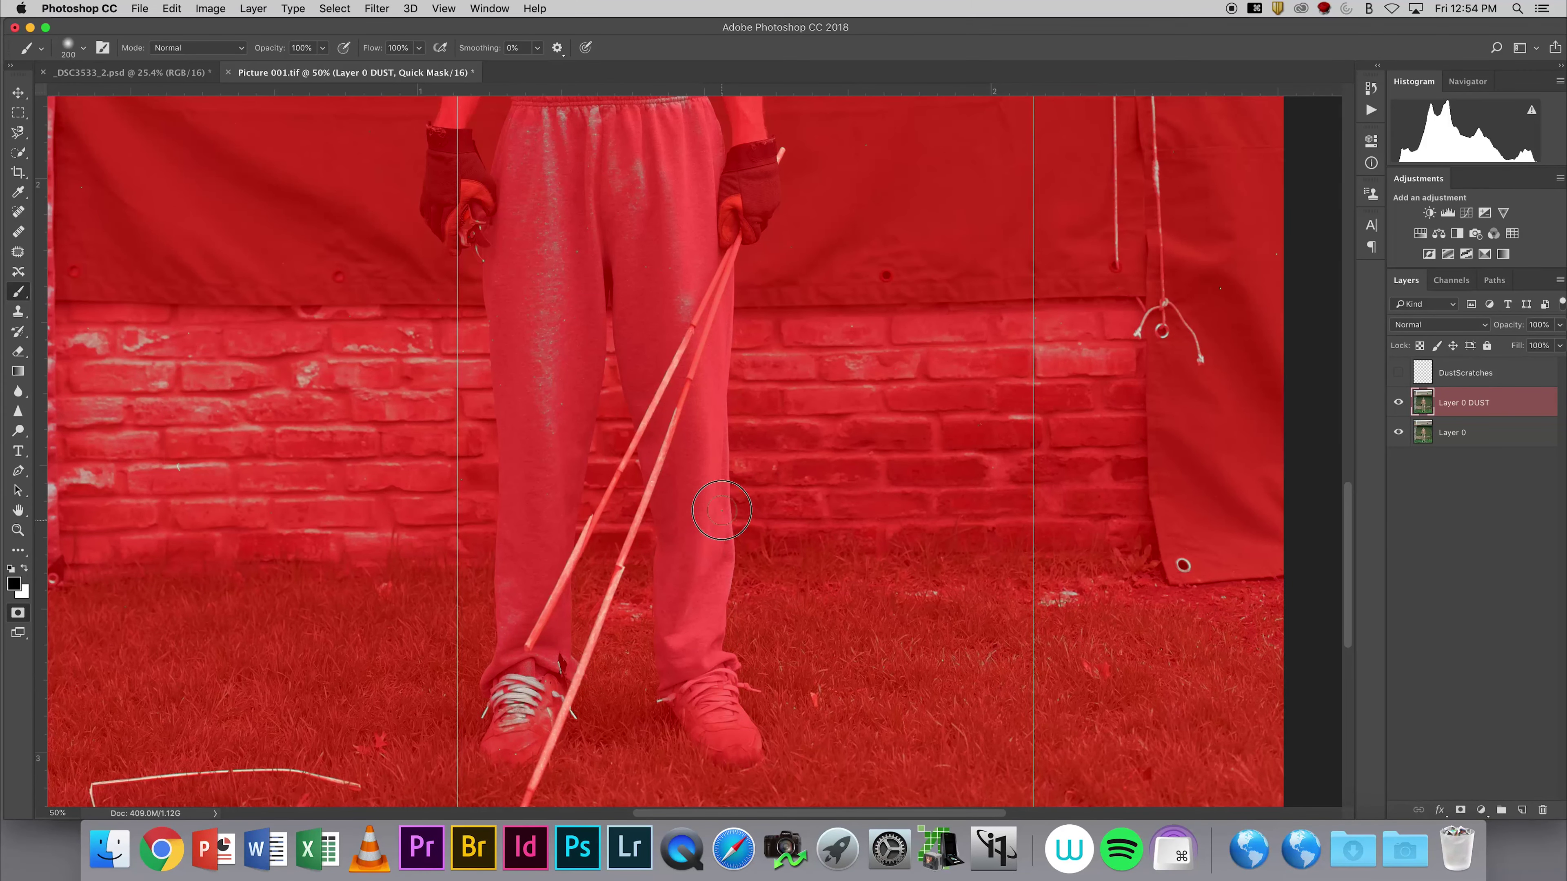
# - Mask the shoe, the remaining sweatpants areas and the wooden sticks with black, switching to a hard-edged 200 px brush
pyautogui.moveTo(510, 721)
pyautogui.mouseDown()
pyautogui.moveTo(540, 678)
pyautogui.moveTo(554, 697)
pyautogui.moveTo(540, 765)
pyautogui.moveTo(538, 415)
pyautogui.mouseUp()
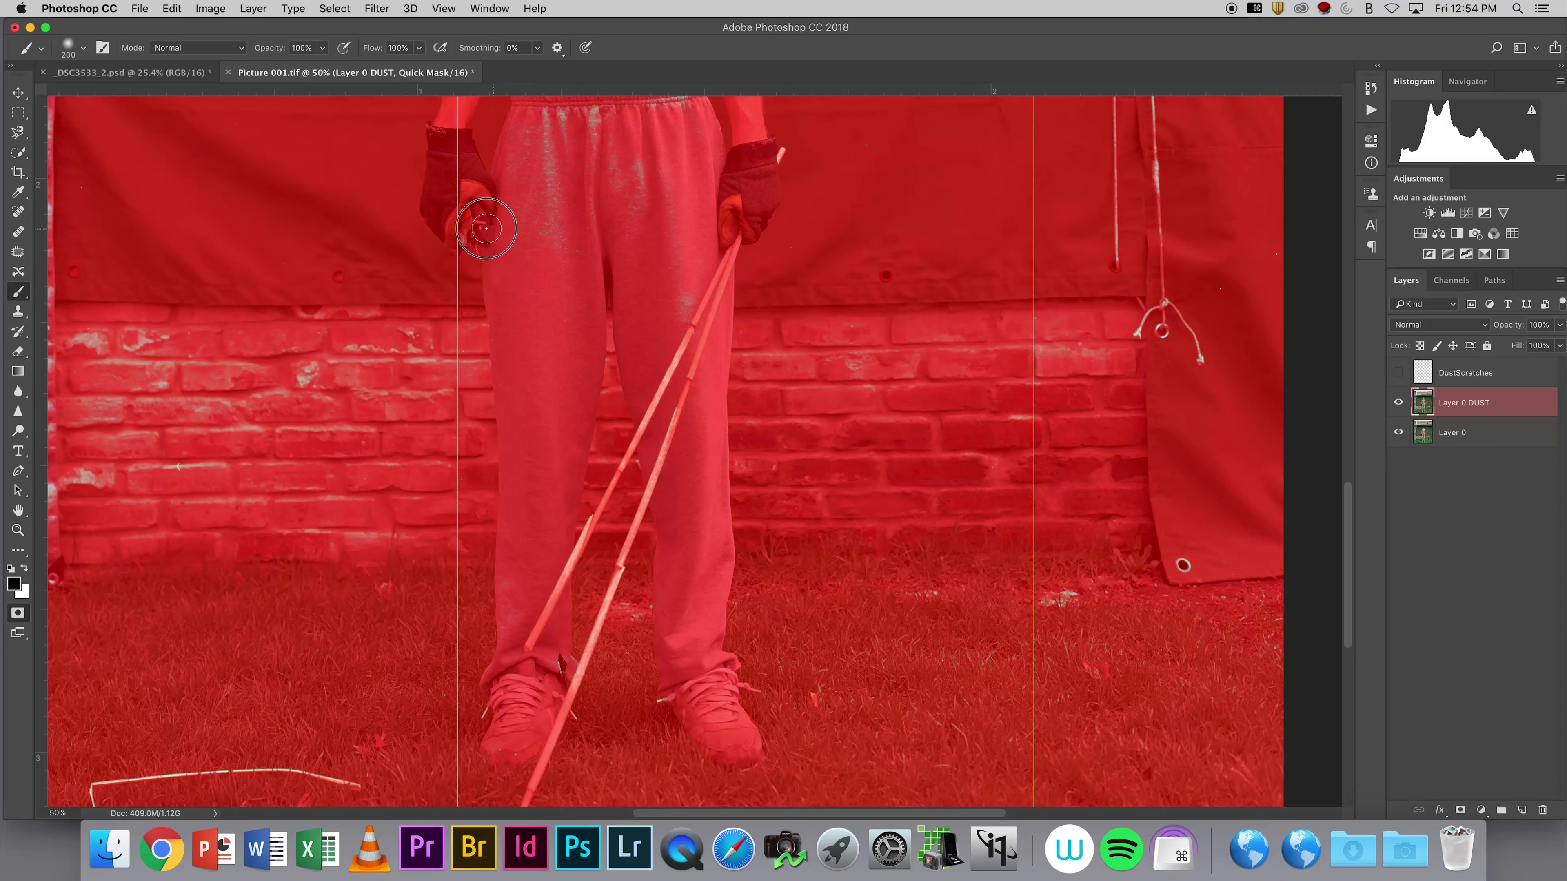
pyautogui.moveTo(718, 291)
pyautogui.mouseDown()
pyautogui.moveTo(657, 398)
pyautogui.moveTo(682, 299)
pyautogui.moveTo(679, 348)
pyautogui.moveTo(548, 642)
pyautogui.mouseUp()
pyautogui.rightClick(575, 703)
pyautogui.doubleClick(645, 455)
pyautogui.moveTo(596, 677)
pyautogui.mouseDown()
pyautogui.moveTo(593, 562)
pyautogui.moveTo(682, 368)
pyautogui.moveTo(654, 424)
pyautogui.moveTo(686, 654)
pyautogui.mouseUp()
pyautogui.moveTo(615, 408)
pyautogui.mouseDown()
pyautogui.moveTo(617, 375)
pyautogui.moveTo(734, 354)
pyautogui.mouseUp()
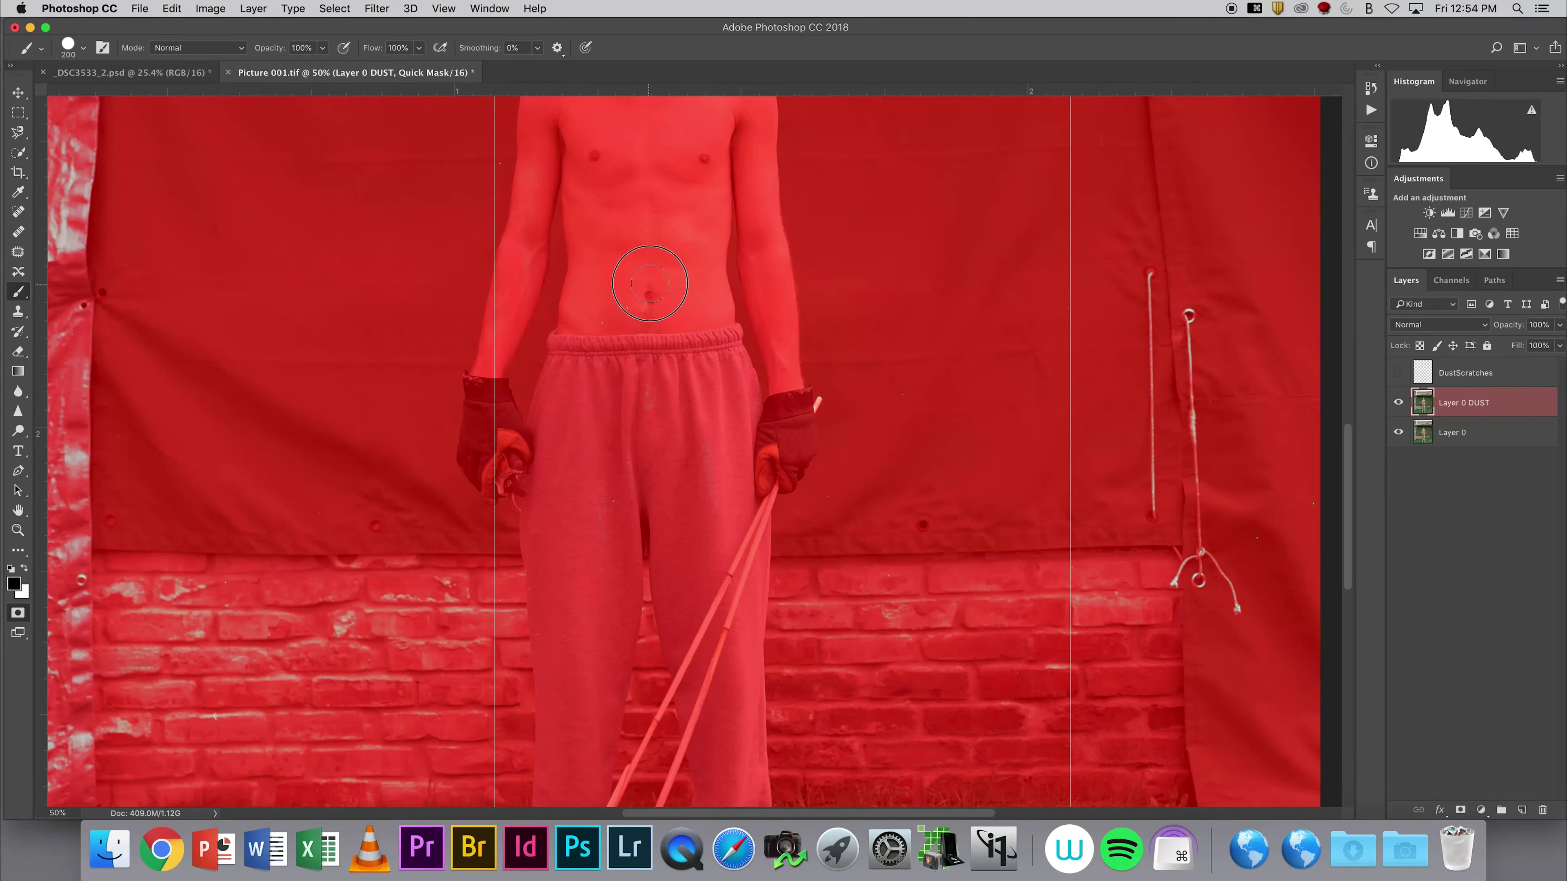
# - Examine the unmasked specks on the man's stomach and the sweatpants up close
pyautogui.keyDown('super'); pyautogui.click(632, 311); pyautogui.keyUp('super')
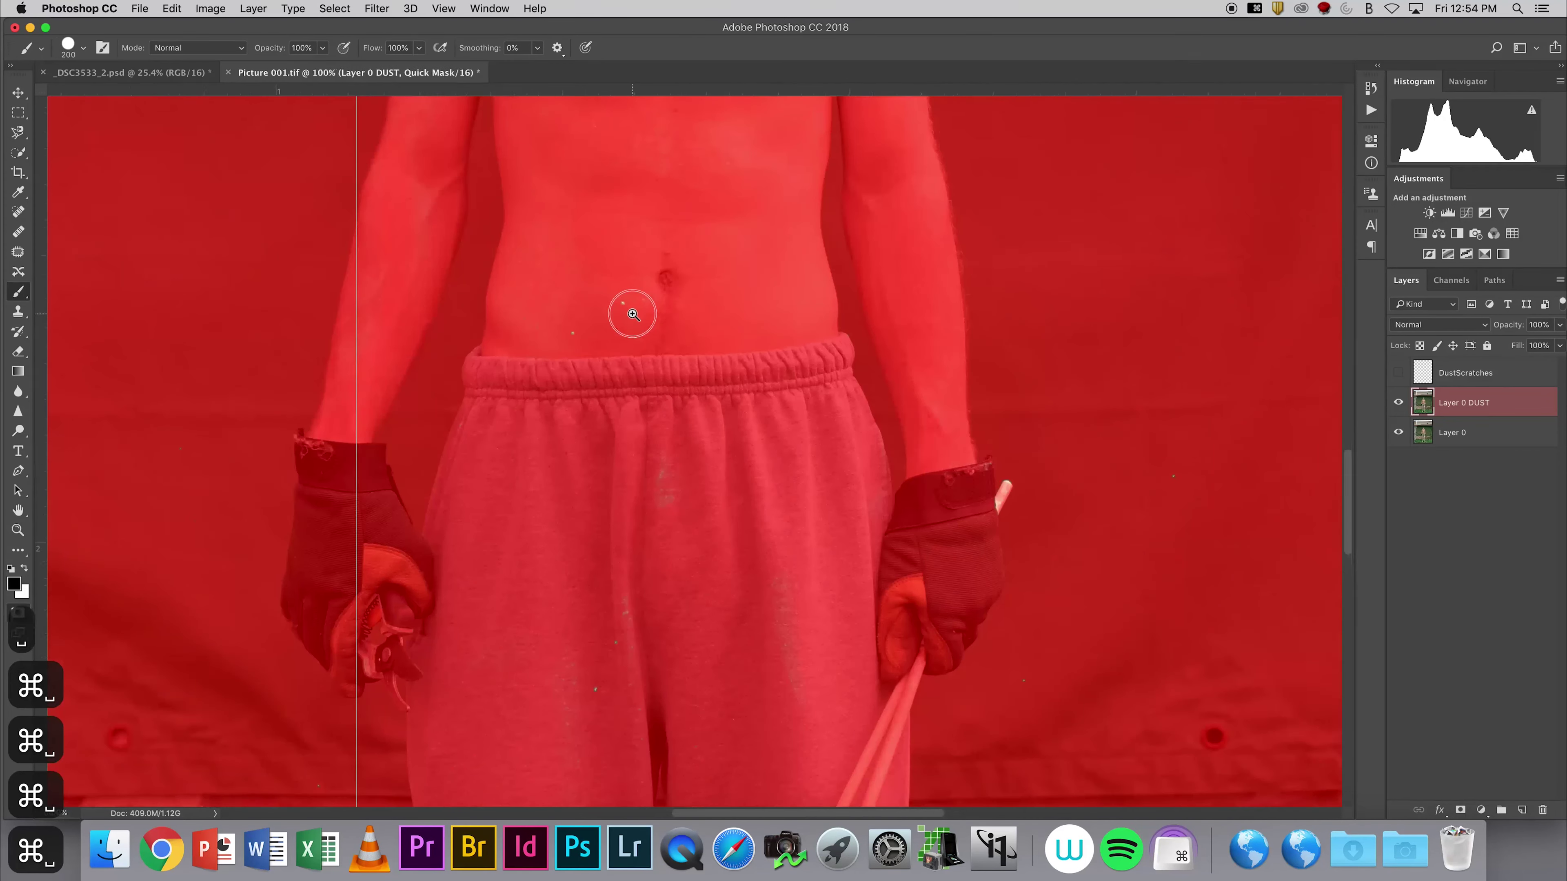
pyautogui.keyDown('super'); pyautogui.click(632, 311); pyautogui.keyUp('super')
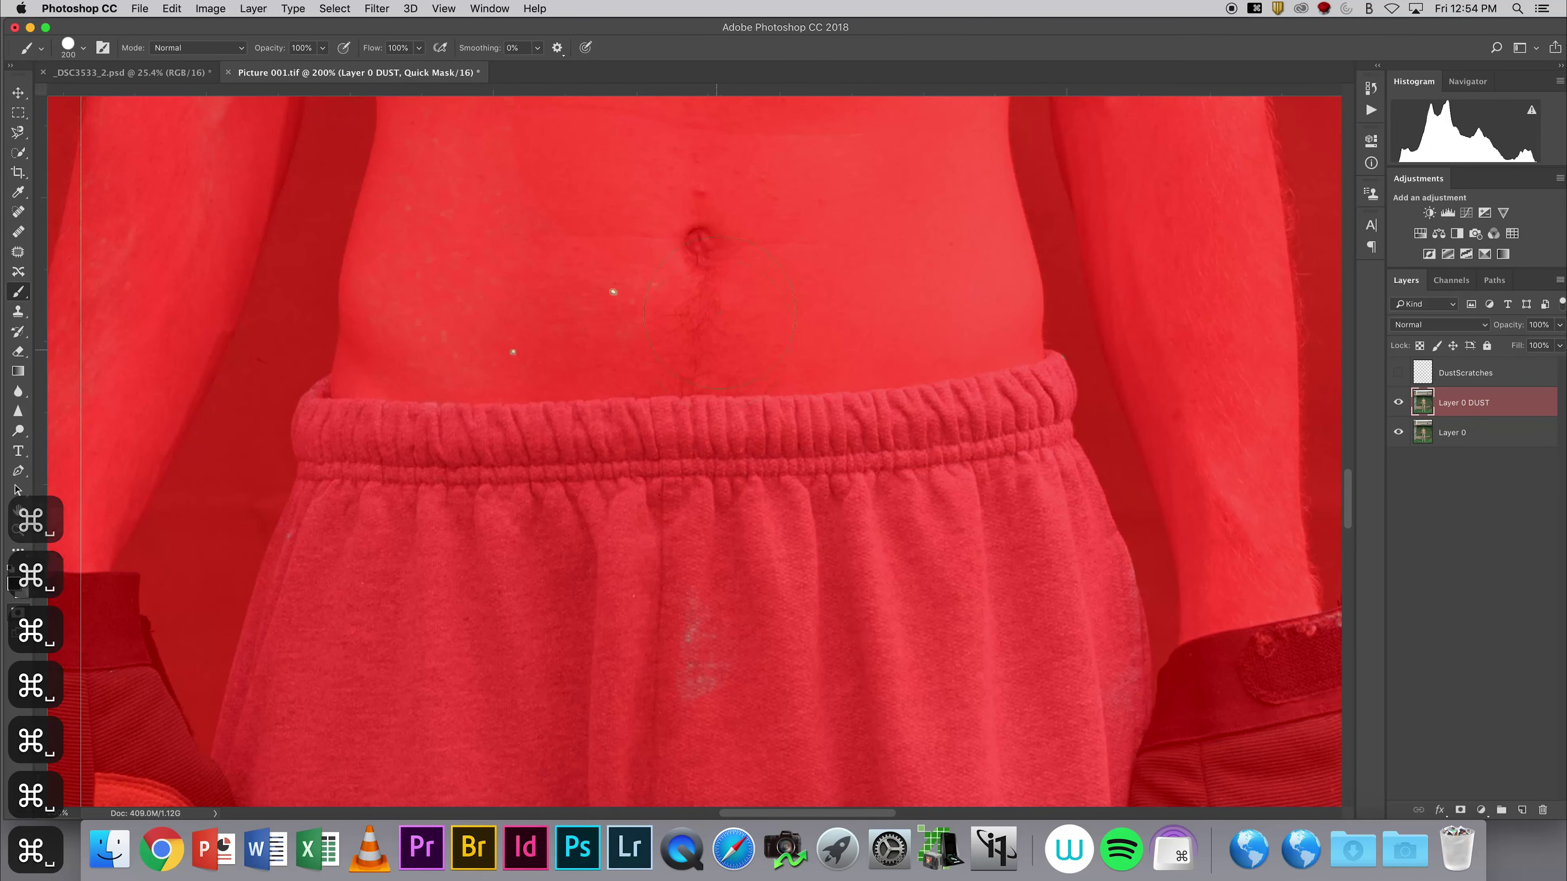
pyautogui.press('[')
pyautogui.press('[')
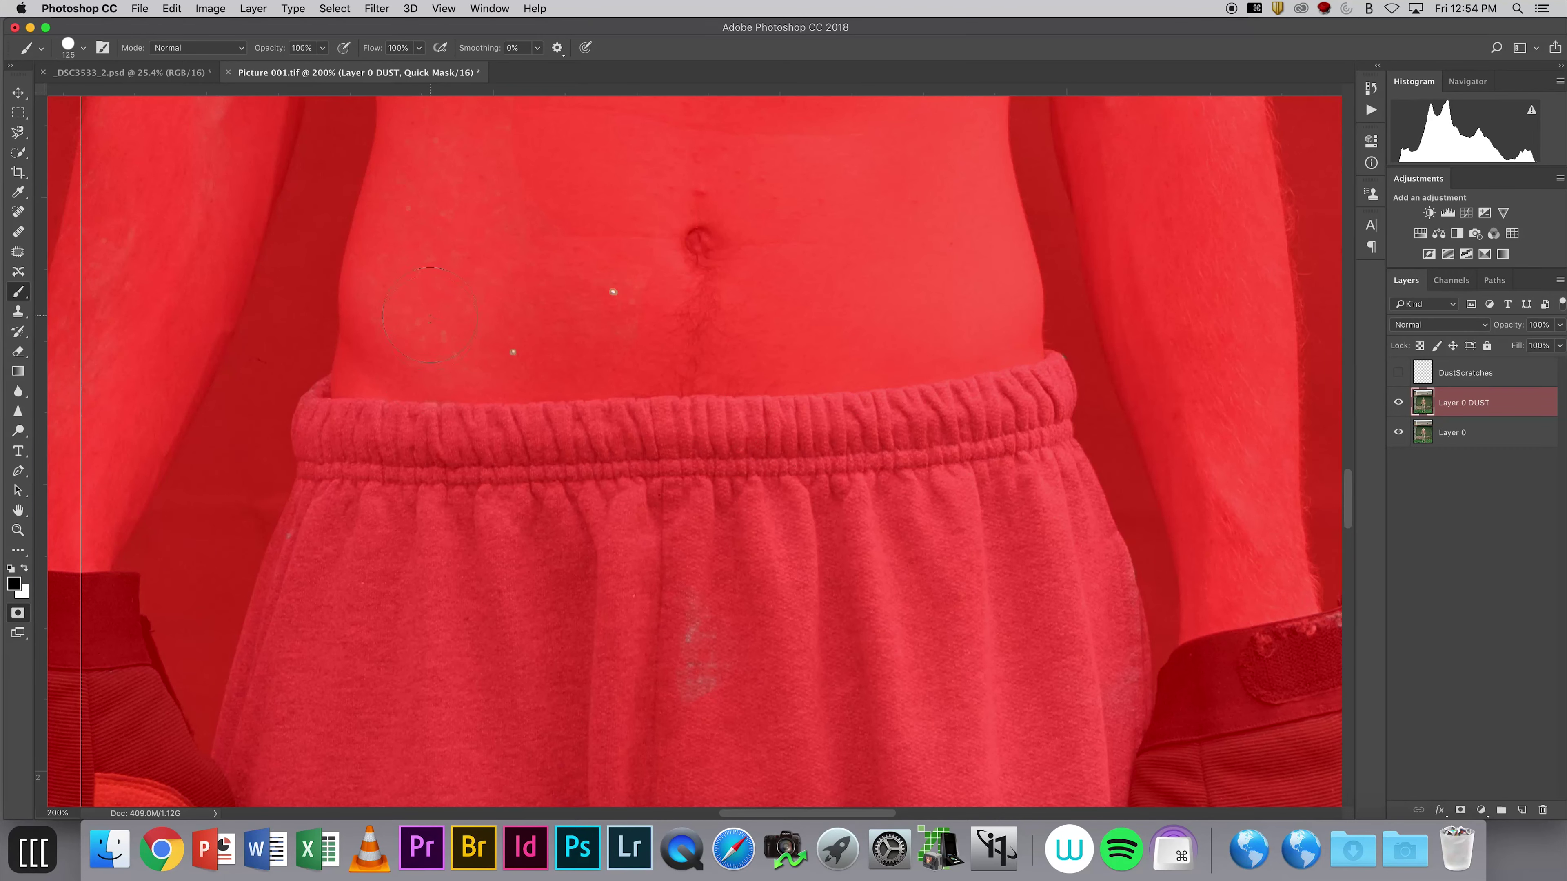
pyautogui.scroll(-8, 517, 163)
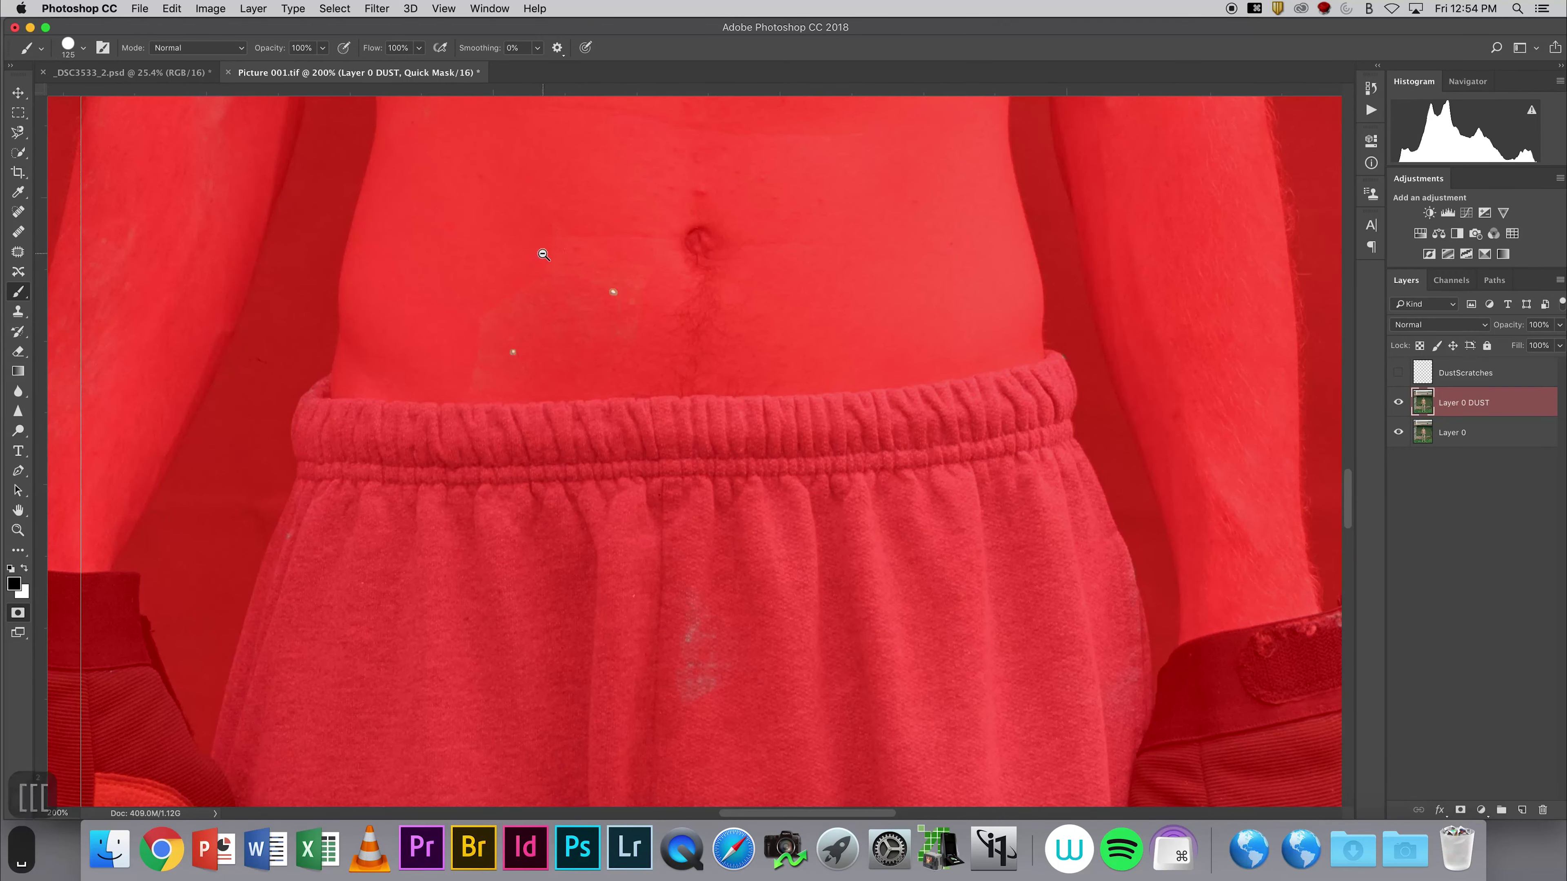
pyautogui.moveTo(655, 297); pyautogui.dragTo(710, 547)
# - Enlarge the Brush to 400 px and paint black over the straight white cord on the green tarp
pyautogui.press(']')
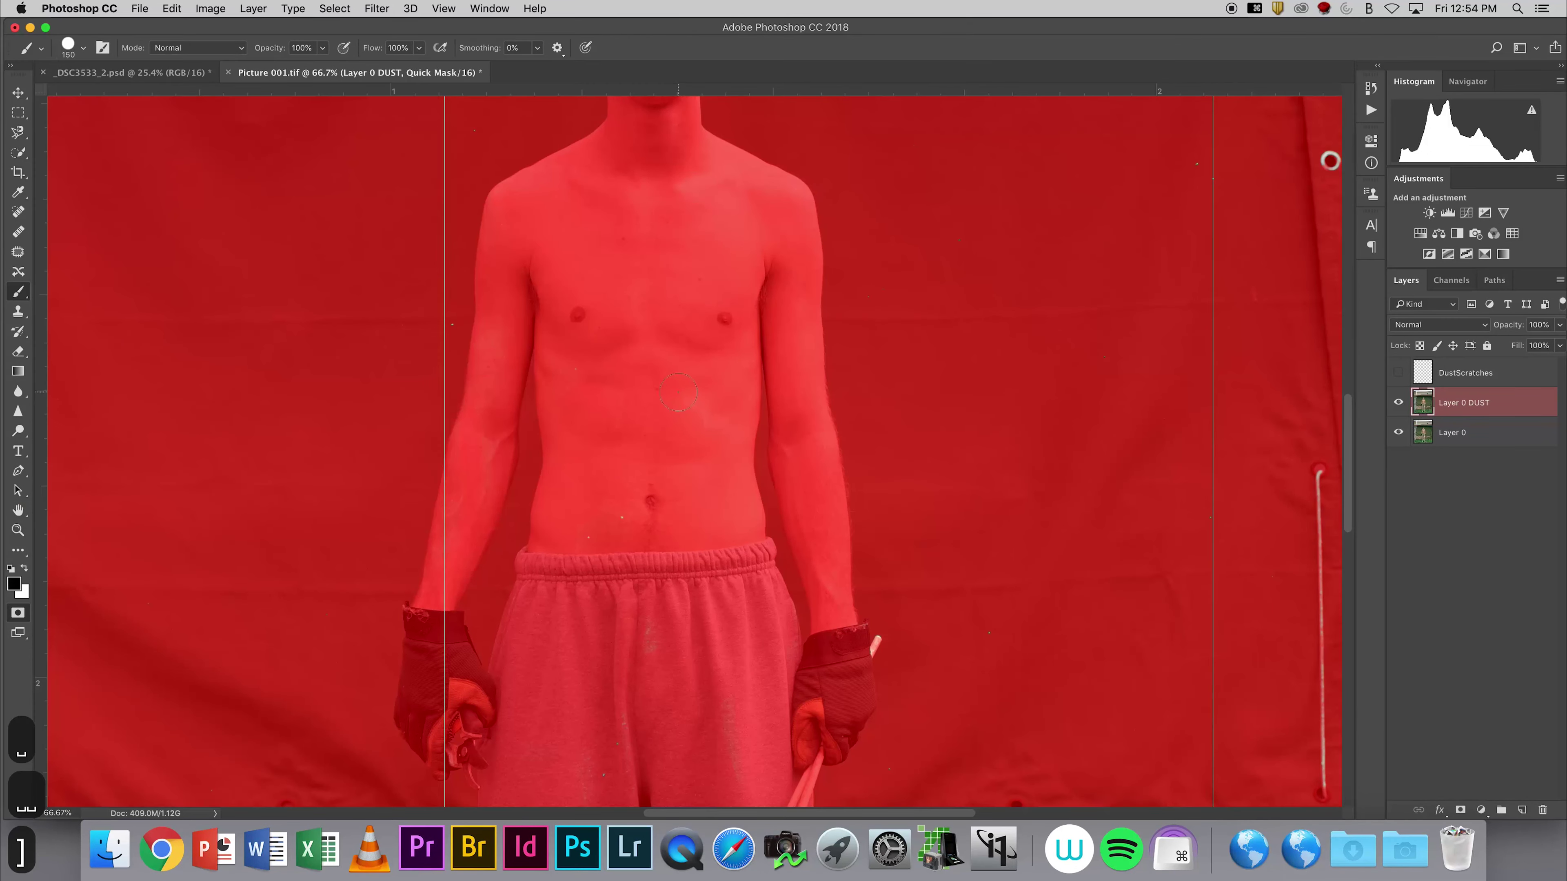
pyautogui.press(']')
pyautogui.press(']')
pyautogui.press(']')
pyautogui.press(']')
pyautogui.press(']')
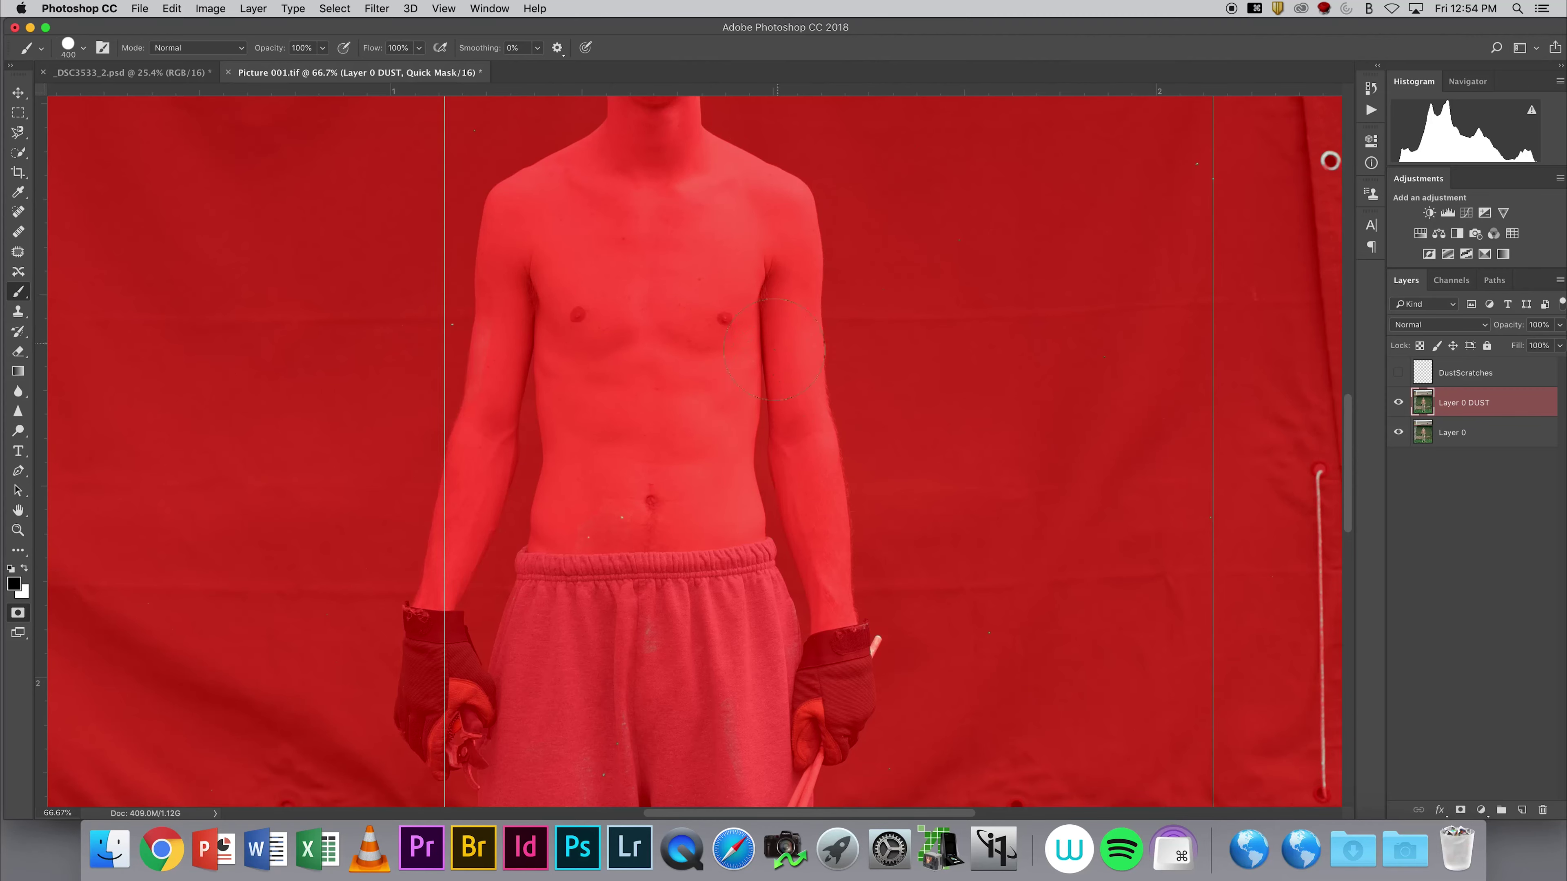
pyautogui.press('space')
pyautogui.moveTo(1123, 553); pyautogui.dragTo(802, 462)
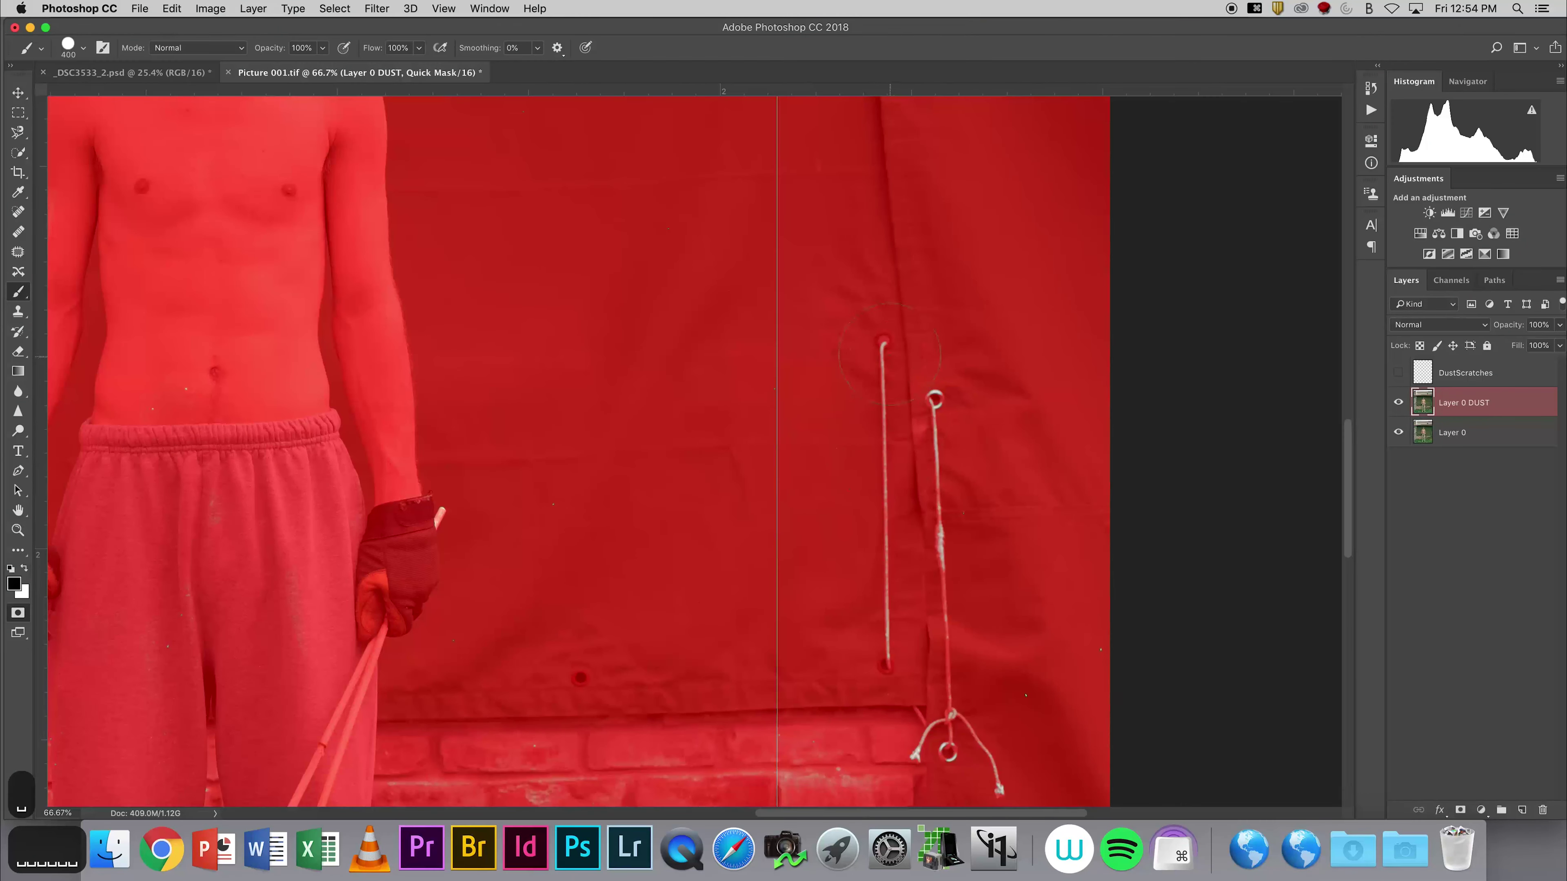
pyautogui.moveTo(889, 353); pyautogui.dragTo(886, 666)
# - Reduce the Brush to 100 px and paint black over the second cord, its knotted ends and the nearby bricks
pyautogui.press('[')
pyautogui.press('[')
pyautogui.press('[')
pyautogui.press('[')
pyautogui.press('[')
pyautogui.press('[')
pyautogui.press('[')
pyautogui.press(']')
pyautogui.moveTo(935, 396)
pyautogui.mouseDown()
pyautogui.moveTo(943, 711)
pyautogui.moveTo(914, 756)
pyautogui.moveTo(972, 774)
pyautogui.moveTo(956, 728)
pyautogui.moveTo(986, 774)
pyautogui.mouseUp()
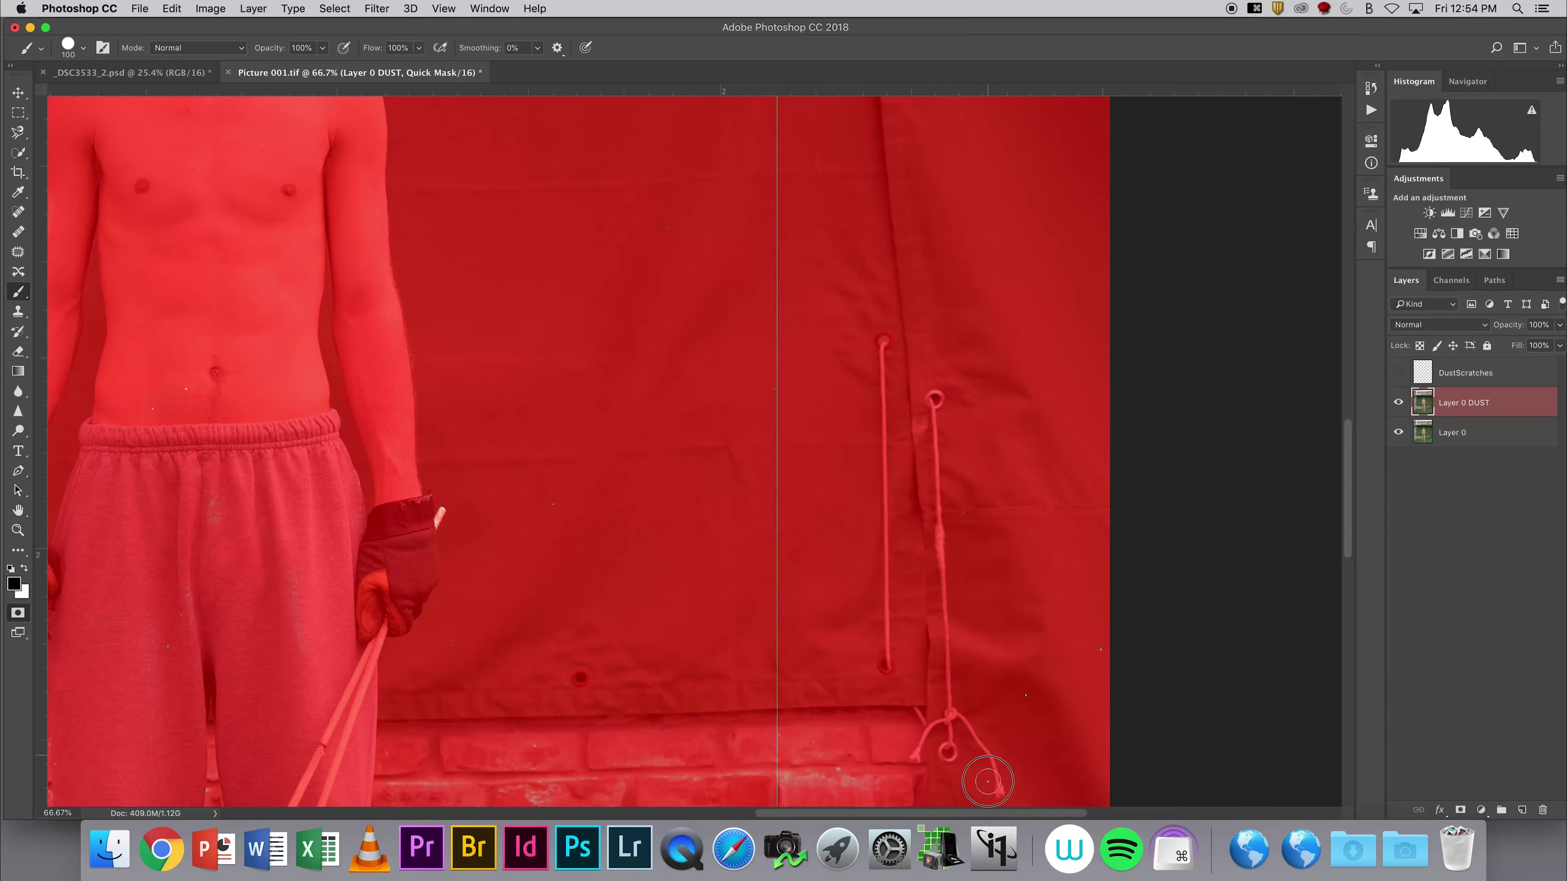
pyautogui.moveTo(813, 774); pyautogui.dragTo(864, 778)
# - Enlarge the Brush to 400 px, paint black over the house siding, and convert the Quick Mask back to a selection
pyautogui.keyDown('alt'); pyautogui.click(929, 653); pyautogui.keyUp('alt')
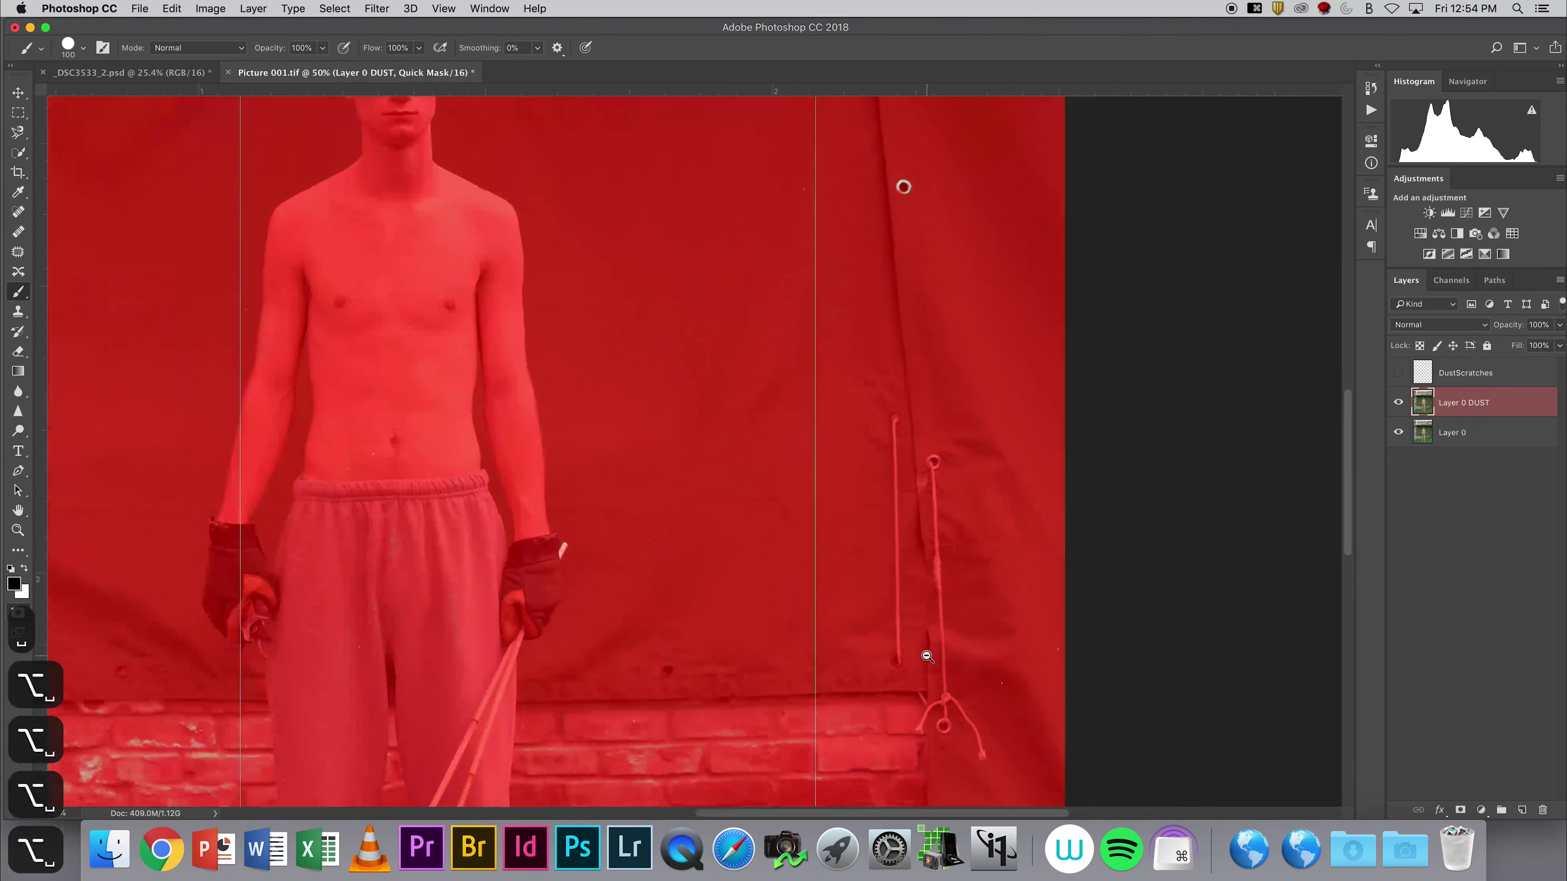
pyautogui.keyDown('alt'); pyautogui.click(927, 656); pyautogui.keyUp('alt')
pyautogui.keyDown('alt'); pyautogui.click(927, 657); pyautogui.keyUp('alt')
pyautogui.keyDown('alt'); pyautogui.click(927, 656); pyautogui.keyUp('alt')
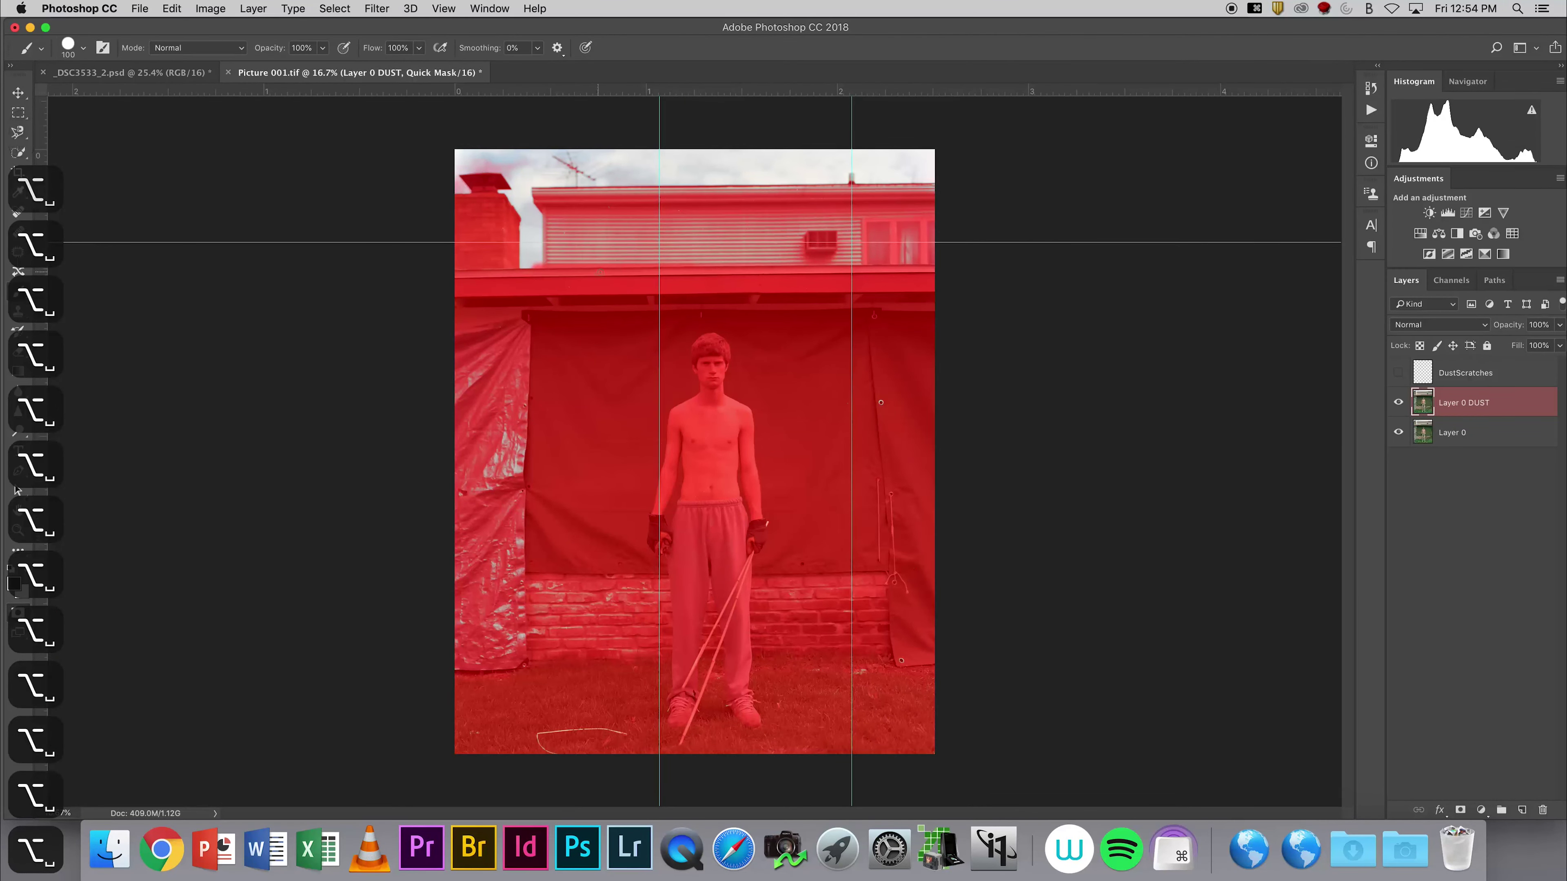
pyautogui.press(']')
pyautogui.press(']')
pyautogui.press(']')
pyautogui.press(']')
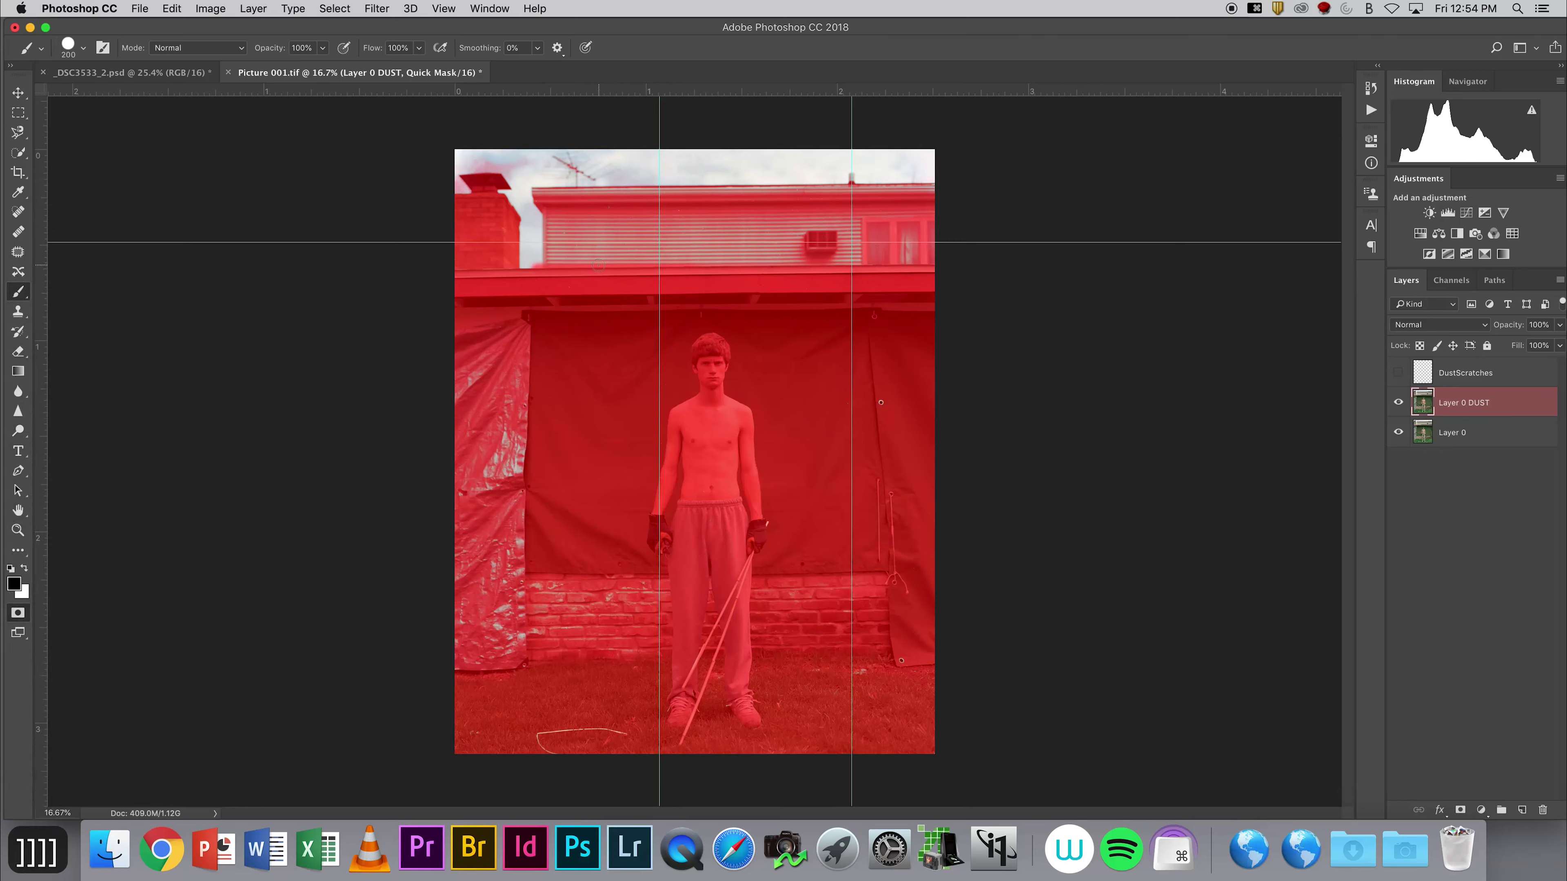
pyautogui.press(']')
pyautogui.press(']')
pyautogui.press(']')
pyautogui.moveTo(554, 258)
pyautogui.mouseDown()
pyautogui.moveTo(823, 279)
pyautogui.moveTo(849, 233)
pyautogui.mouseUp()
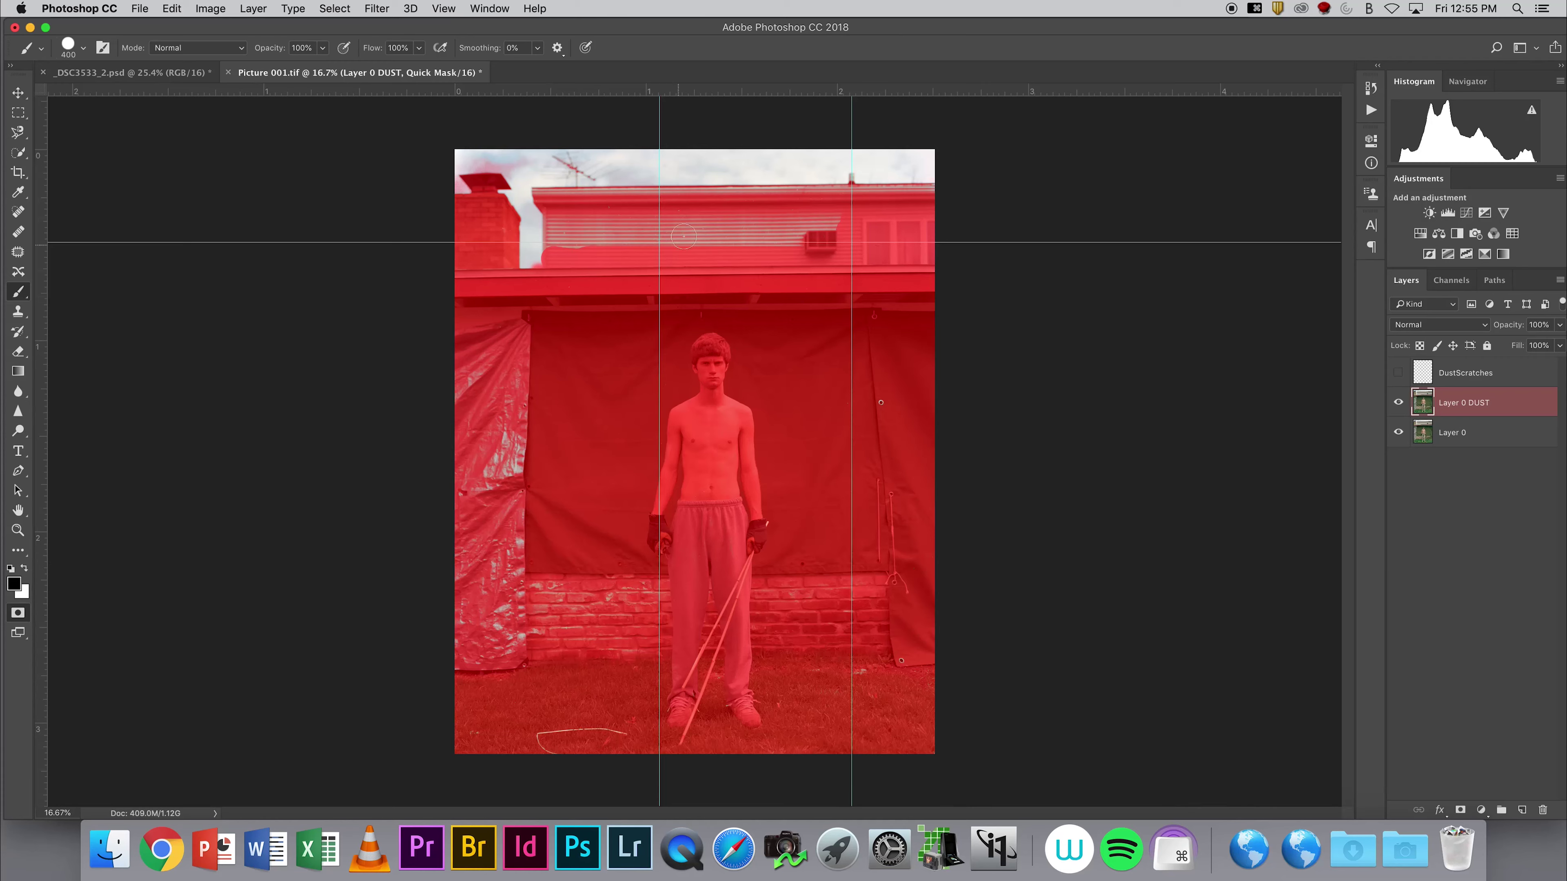
pyautogui.click(16, 616)
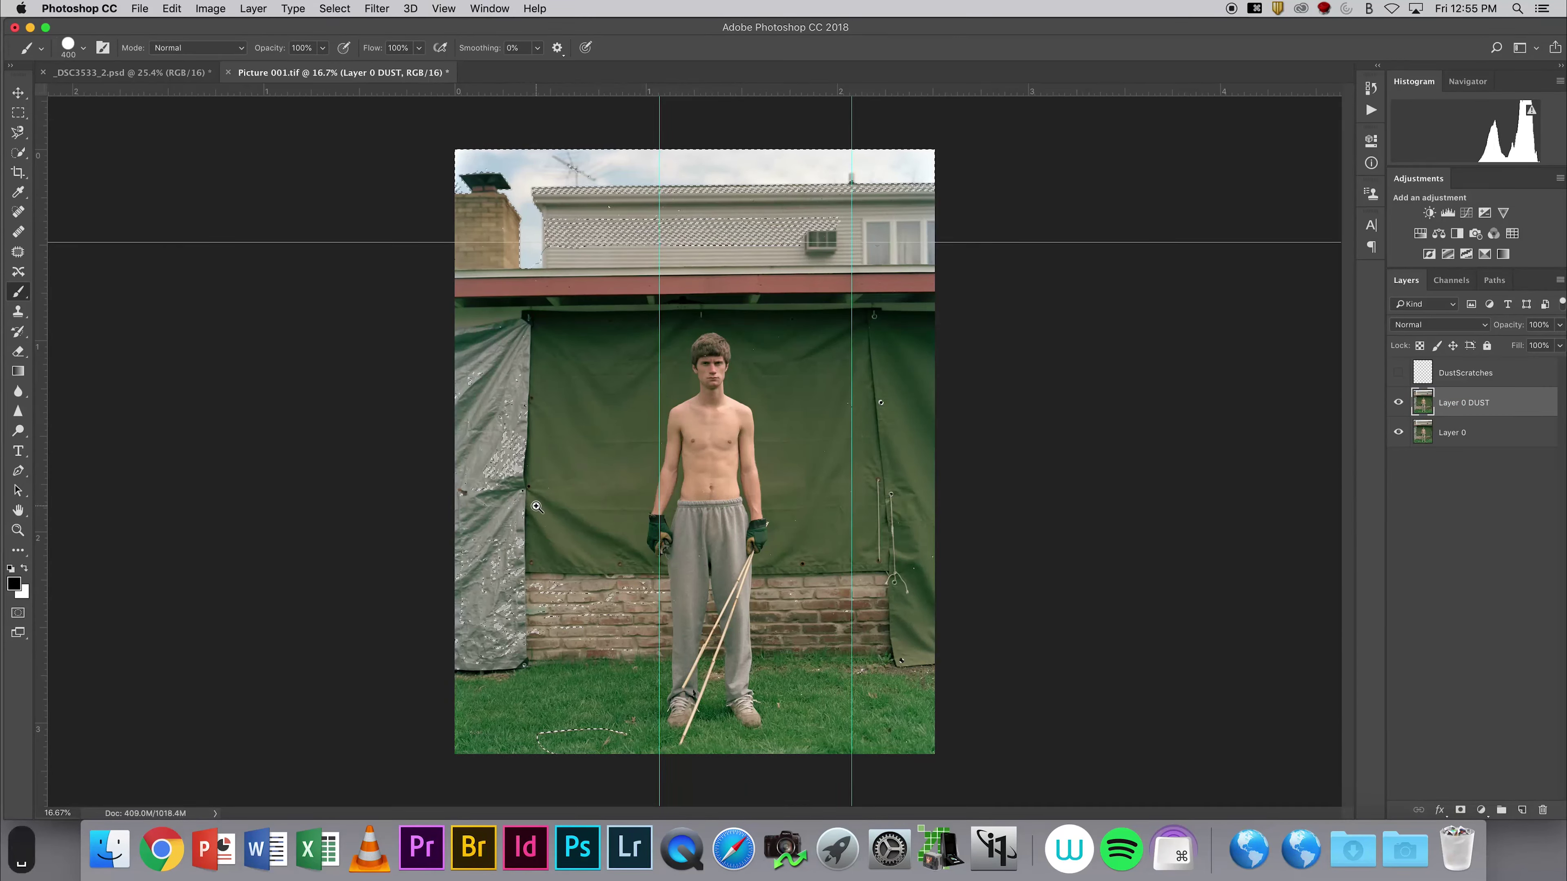
# - Reopen the Quick Mask, paint black over the curved white line in the grass, and return to the selection
pyautogui.keyDown('super'); pyautogui.click(524, 512); pyautogui.keyUp('super')
pyautogui.moveTo(620, 534); pyautogui.dragTo(612, 307)
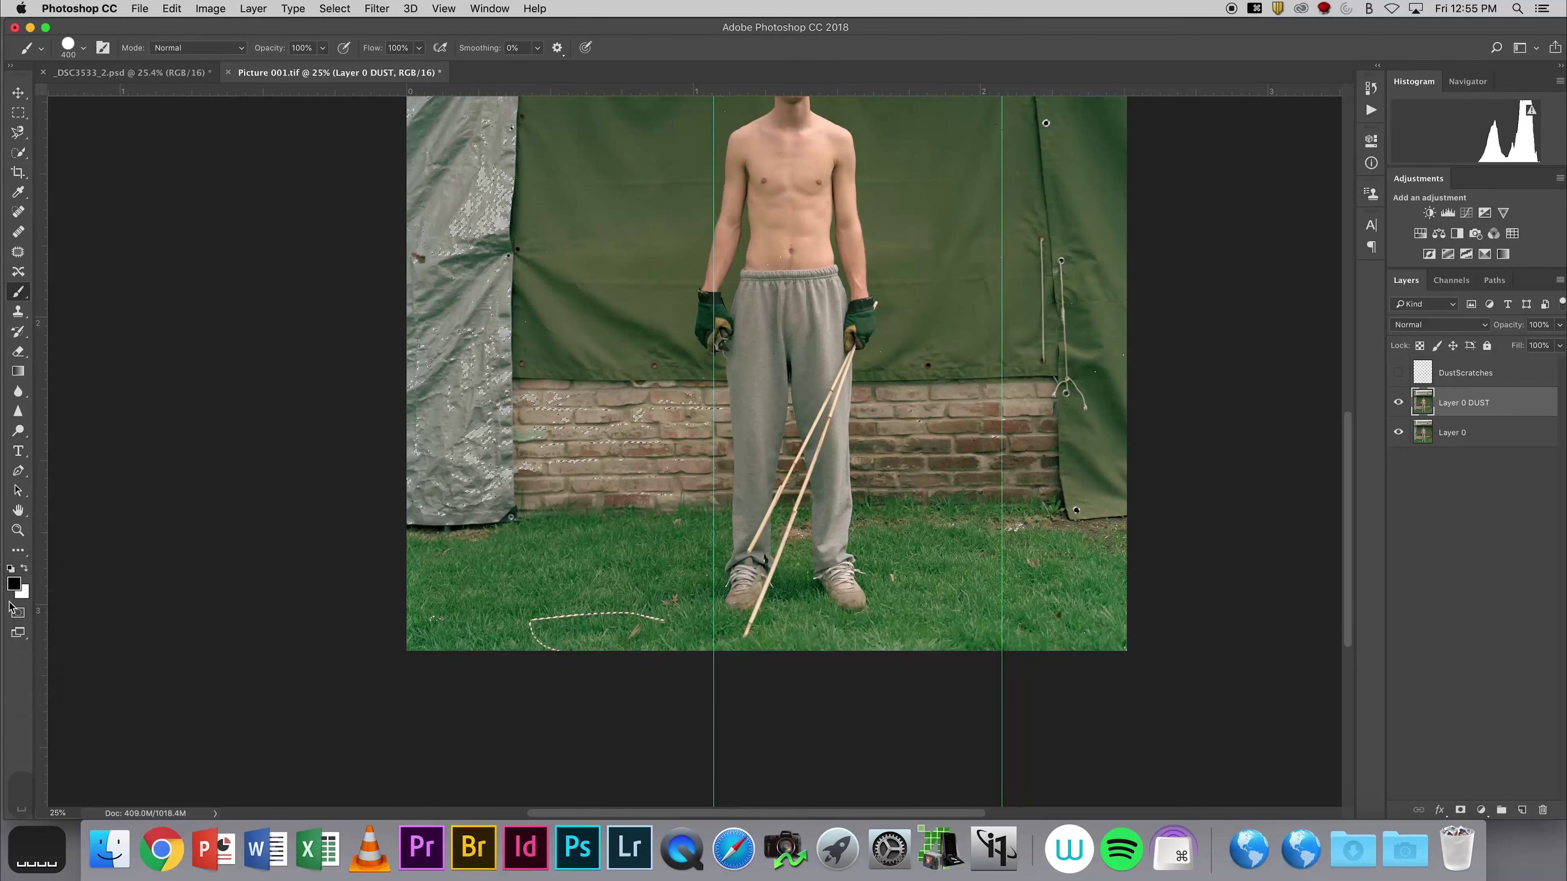
pyautogui.click(17, 613)
pyautogui.moveTo(600, 616); pyautogui.dragTo(671, 627)
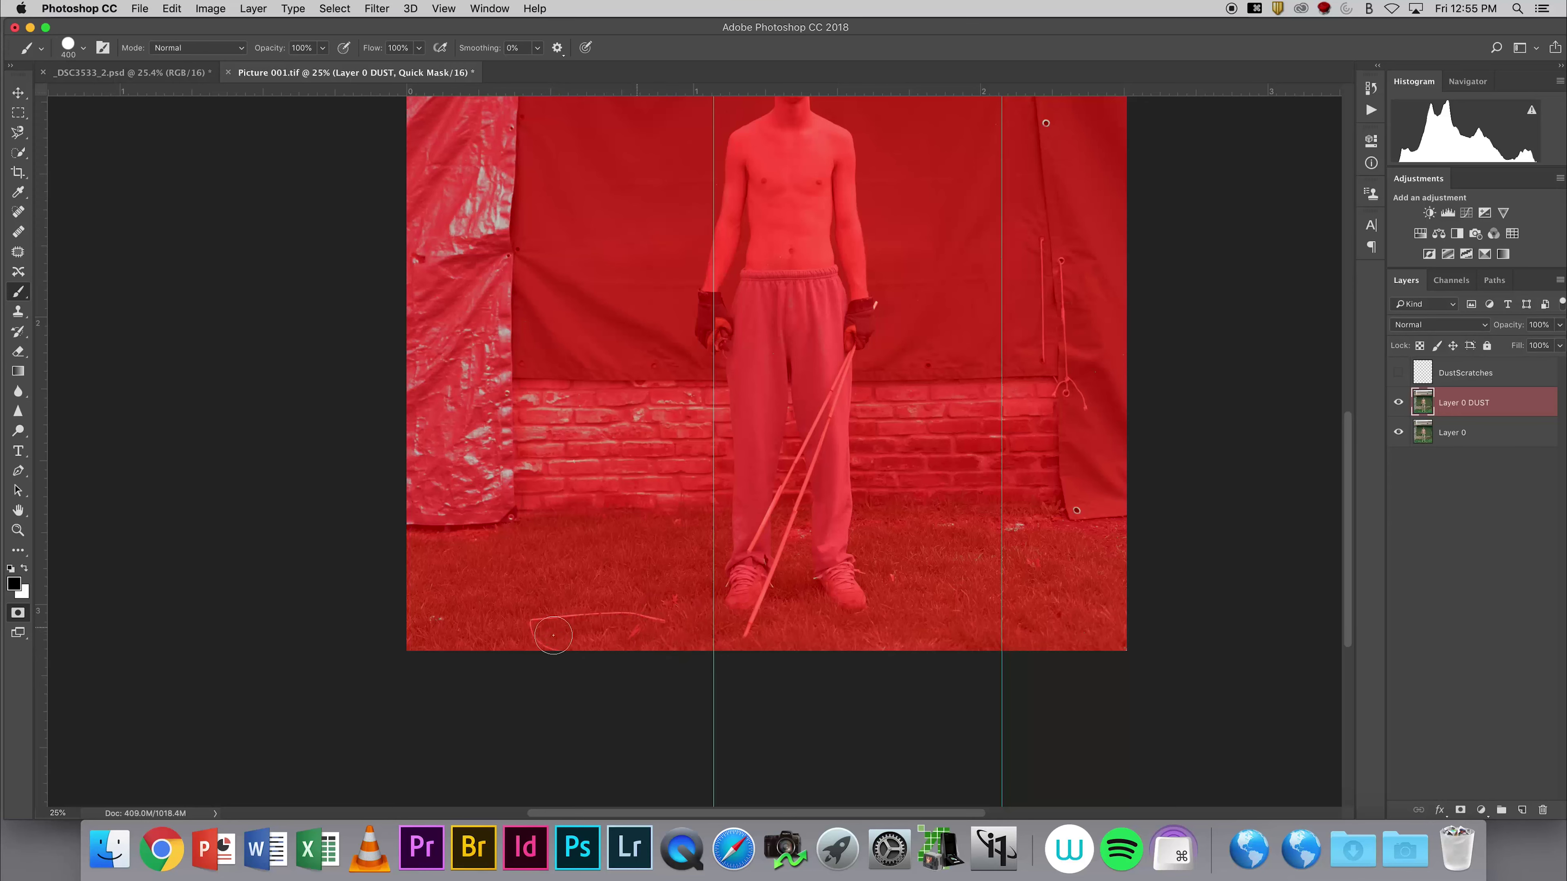
pyautogui.click(17, 619)
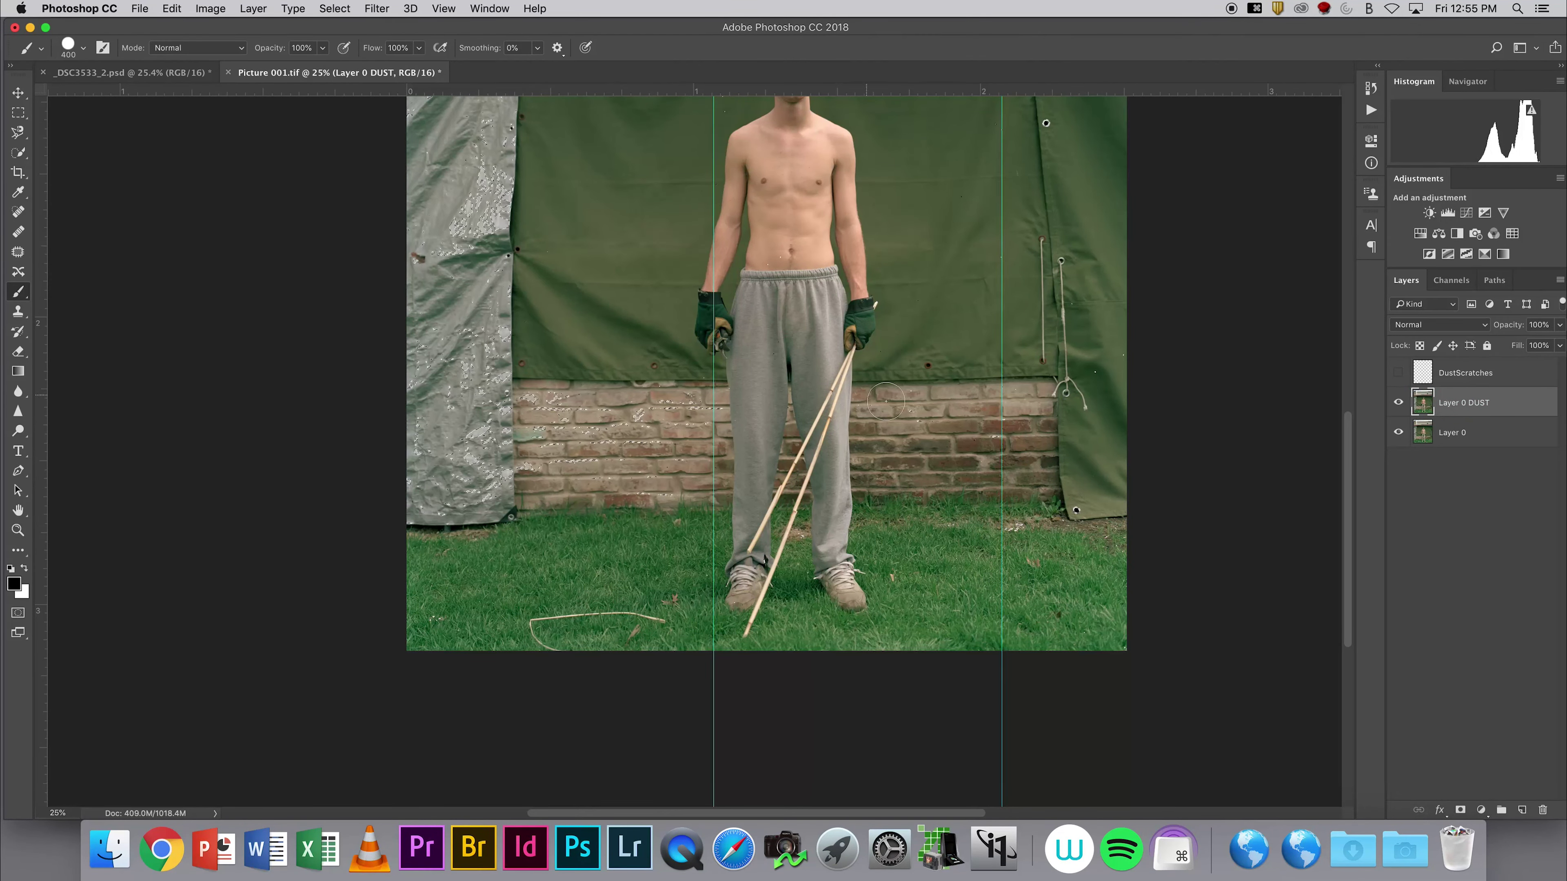
# - Open the Dust & Scratches filter for the selection and center its preview on a white speck on the grey tarp
pyautogui.moveTo(677, 206); pyautogui.dragTo(623, 349)
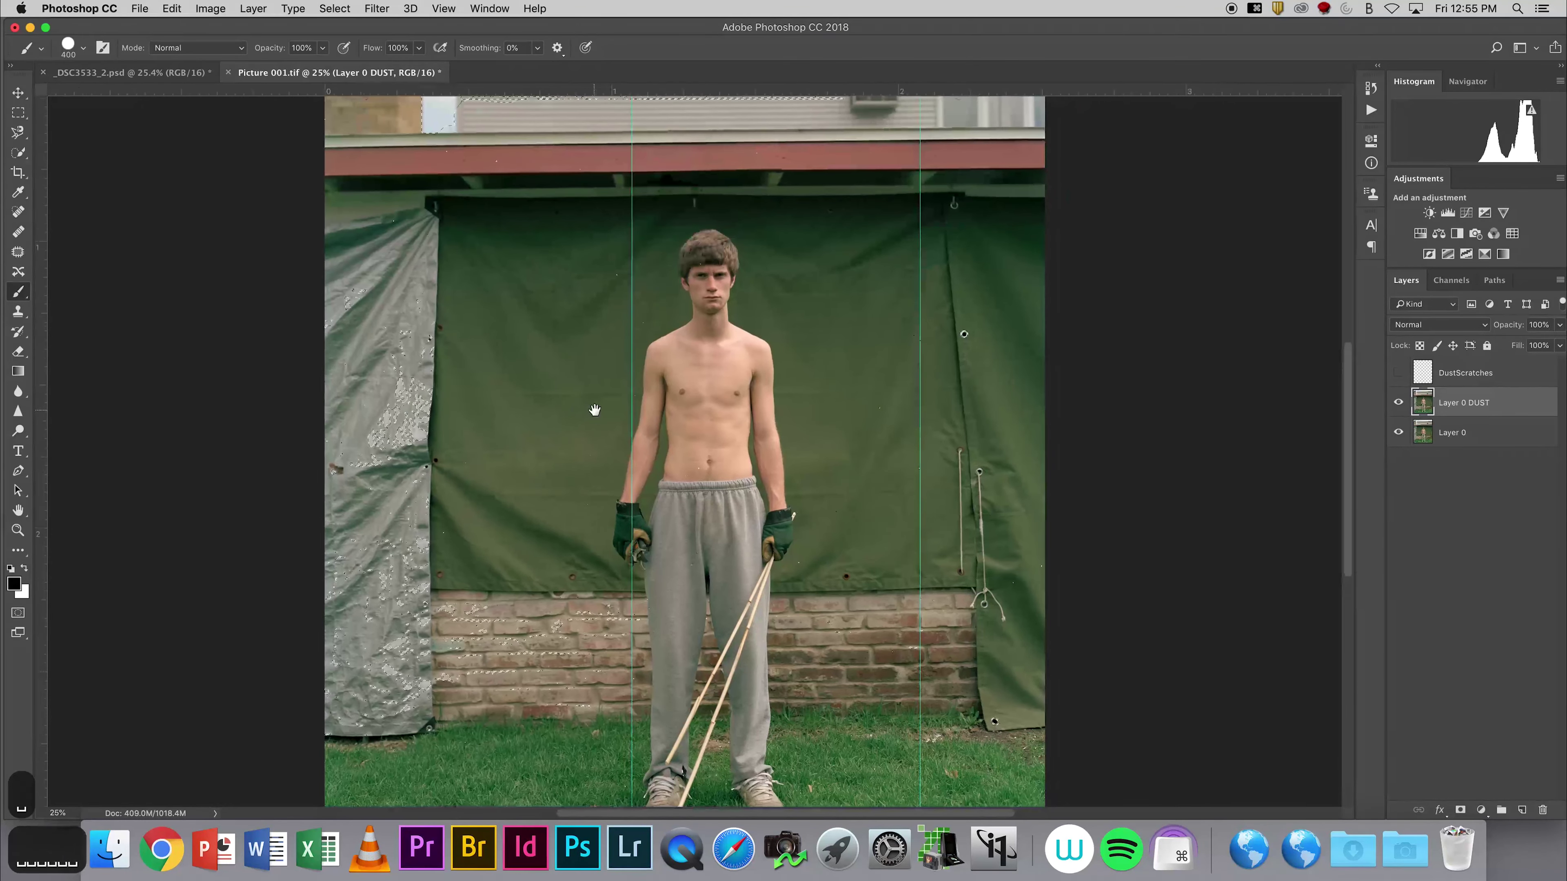
pyautogui.keyDown('super'); pyautogui.click(432, 358); pyautogui.keyUp('super')
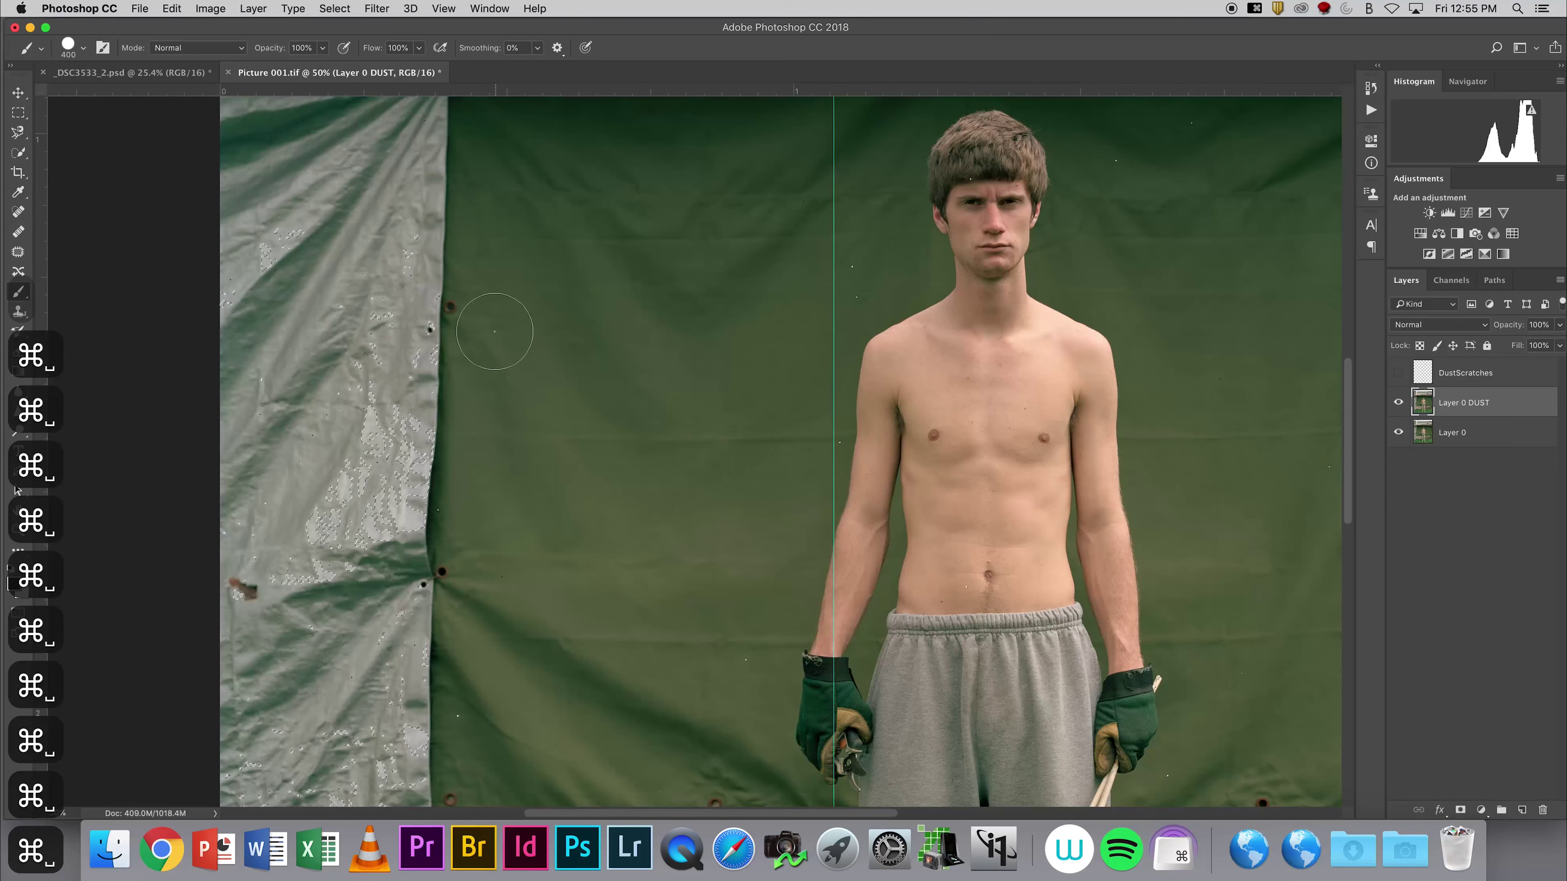
pyautogui.moveTo(899, 347); pyautogui.dragTo(749, 464)
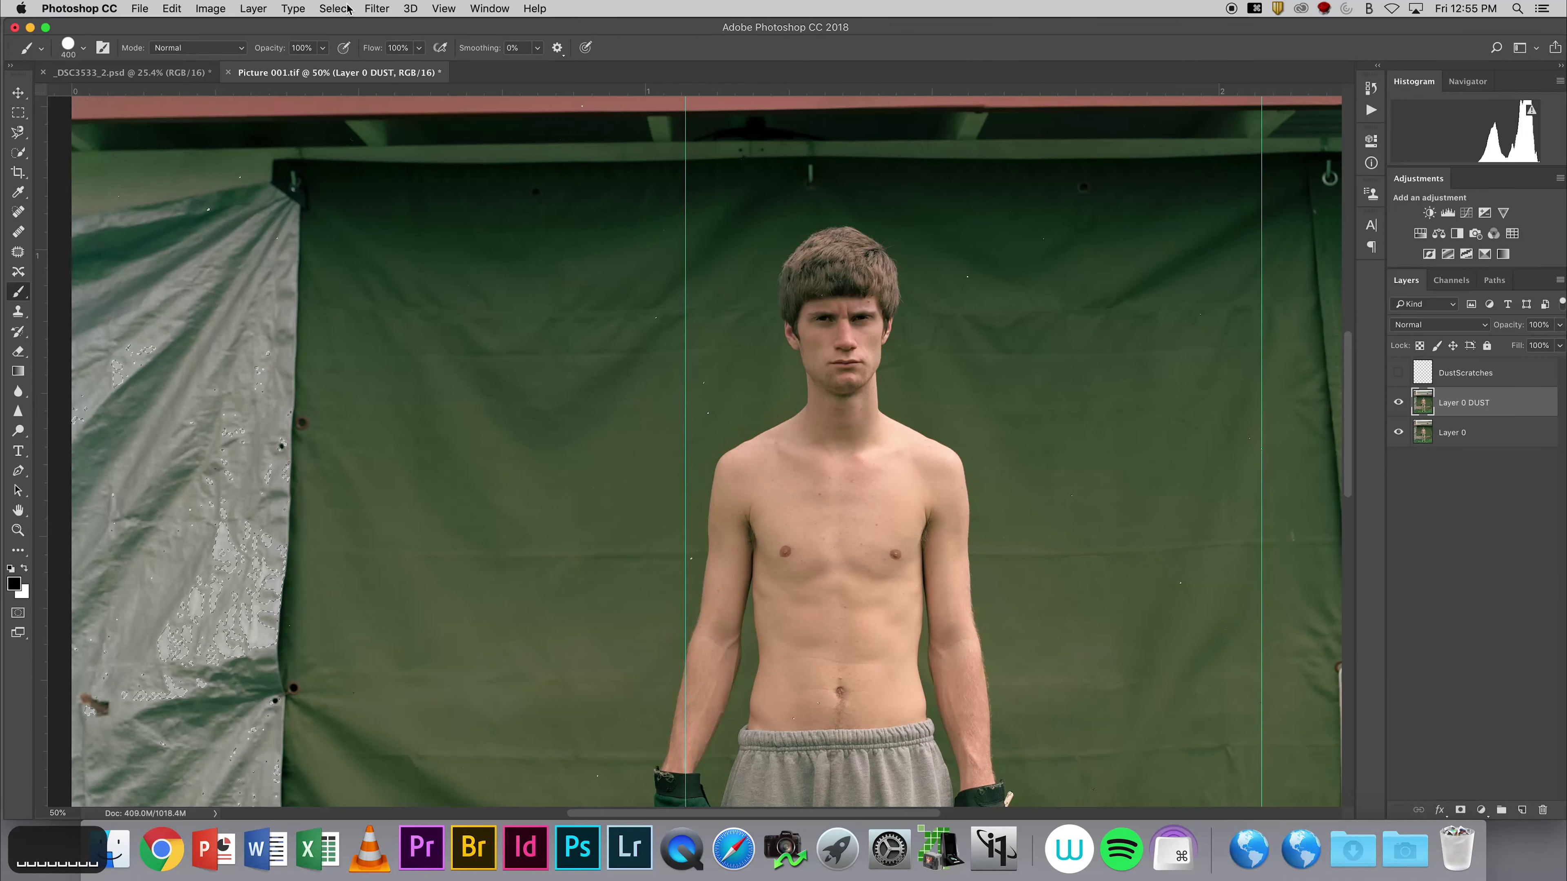
pyautogui.click(375, 8)
pyautogui.moveTo(403, 236)
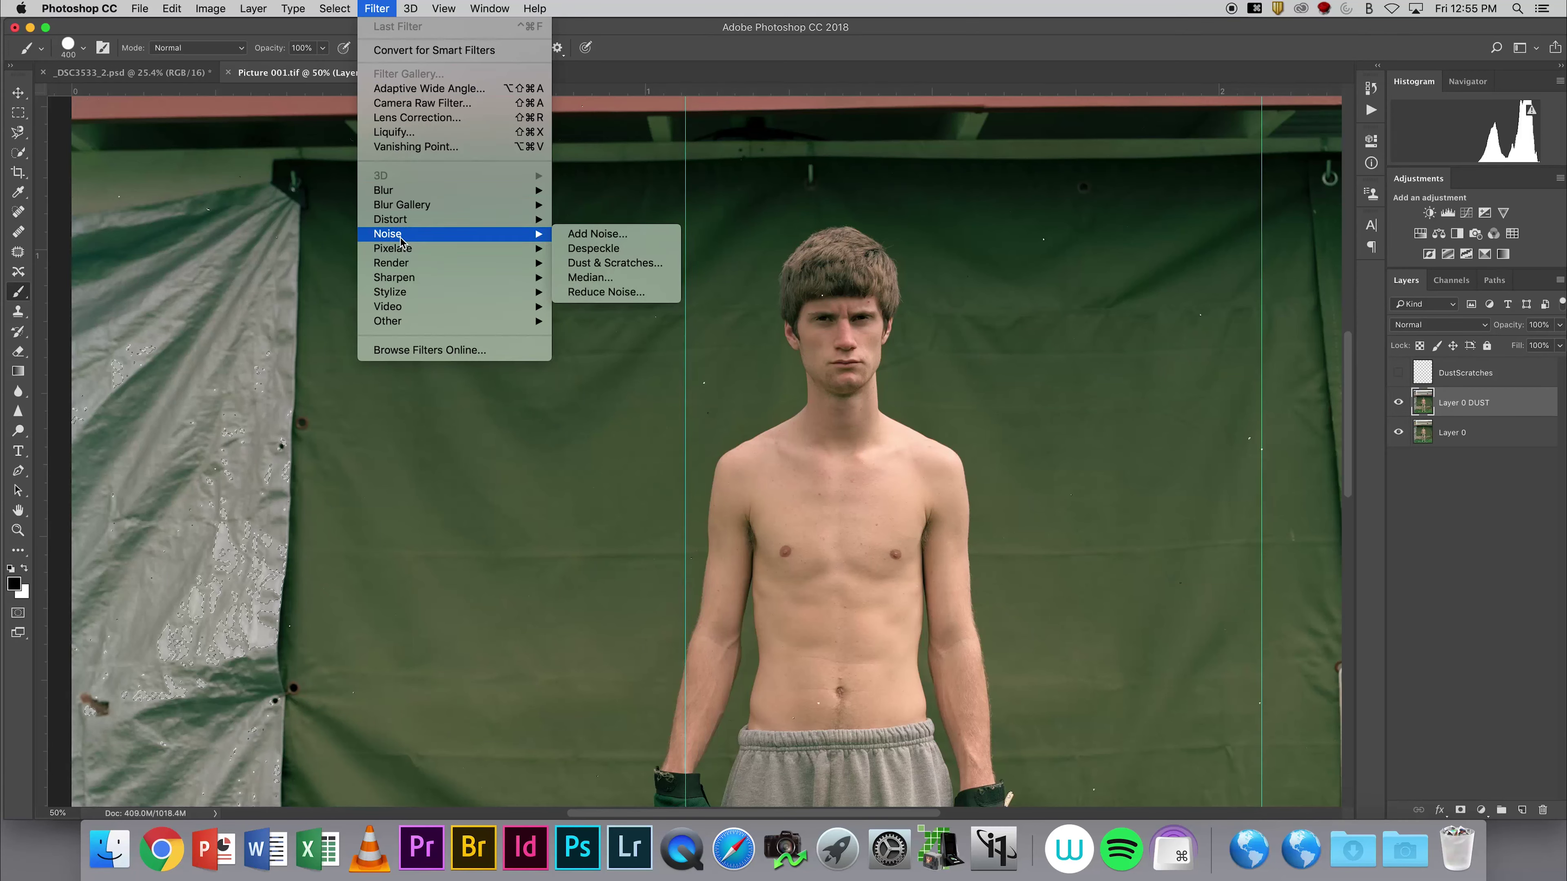
pyautogui.click(627, 263)
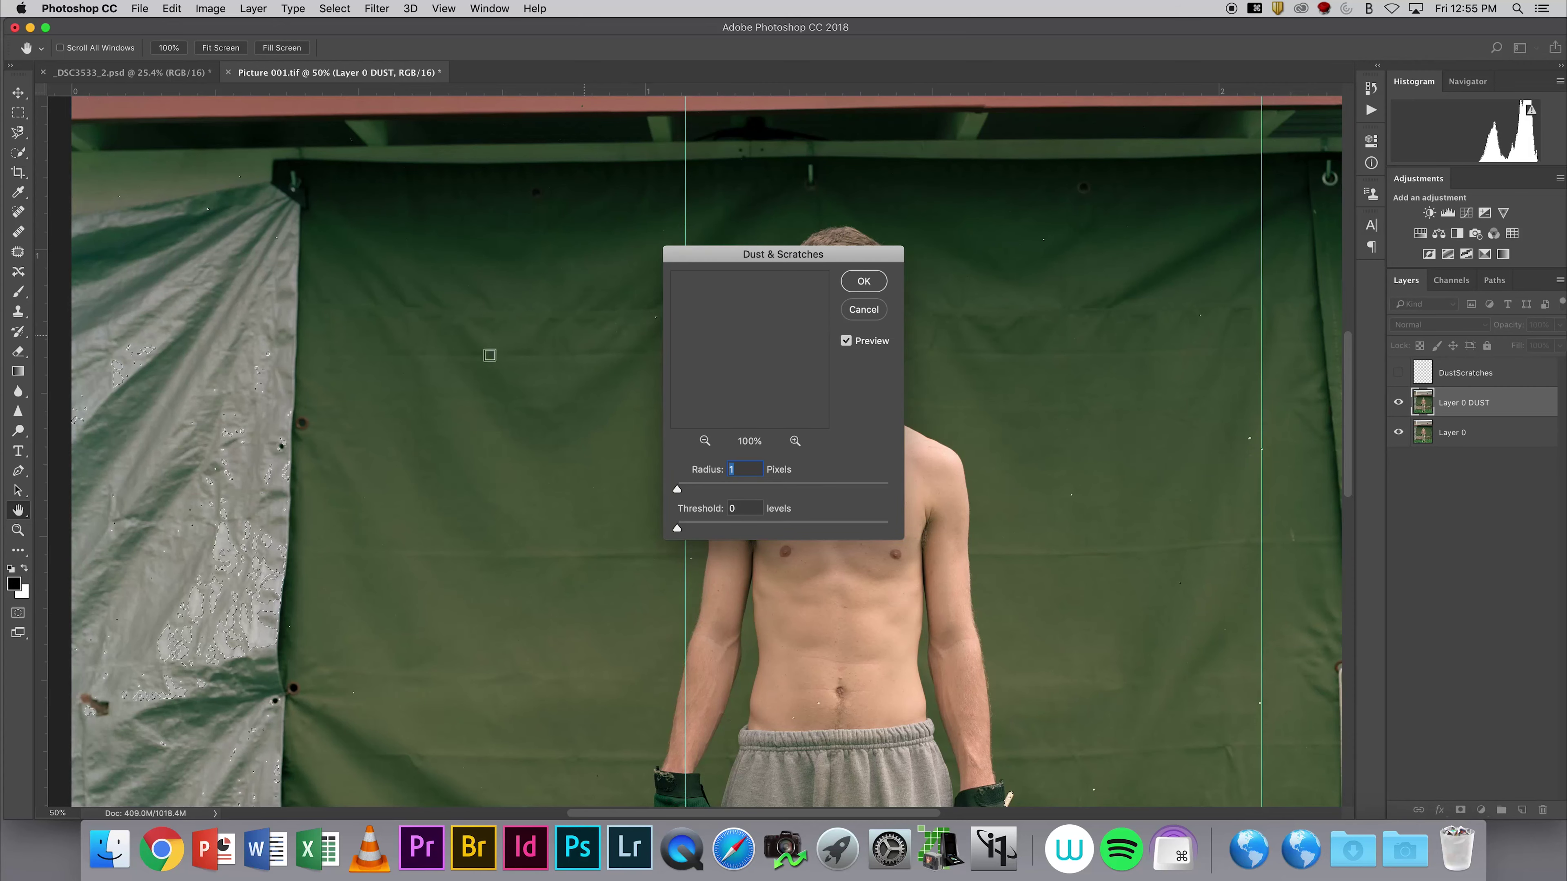
pyautogui.click(208, 211)
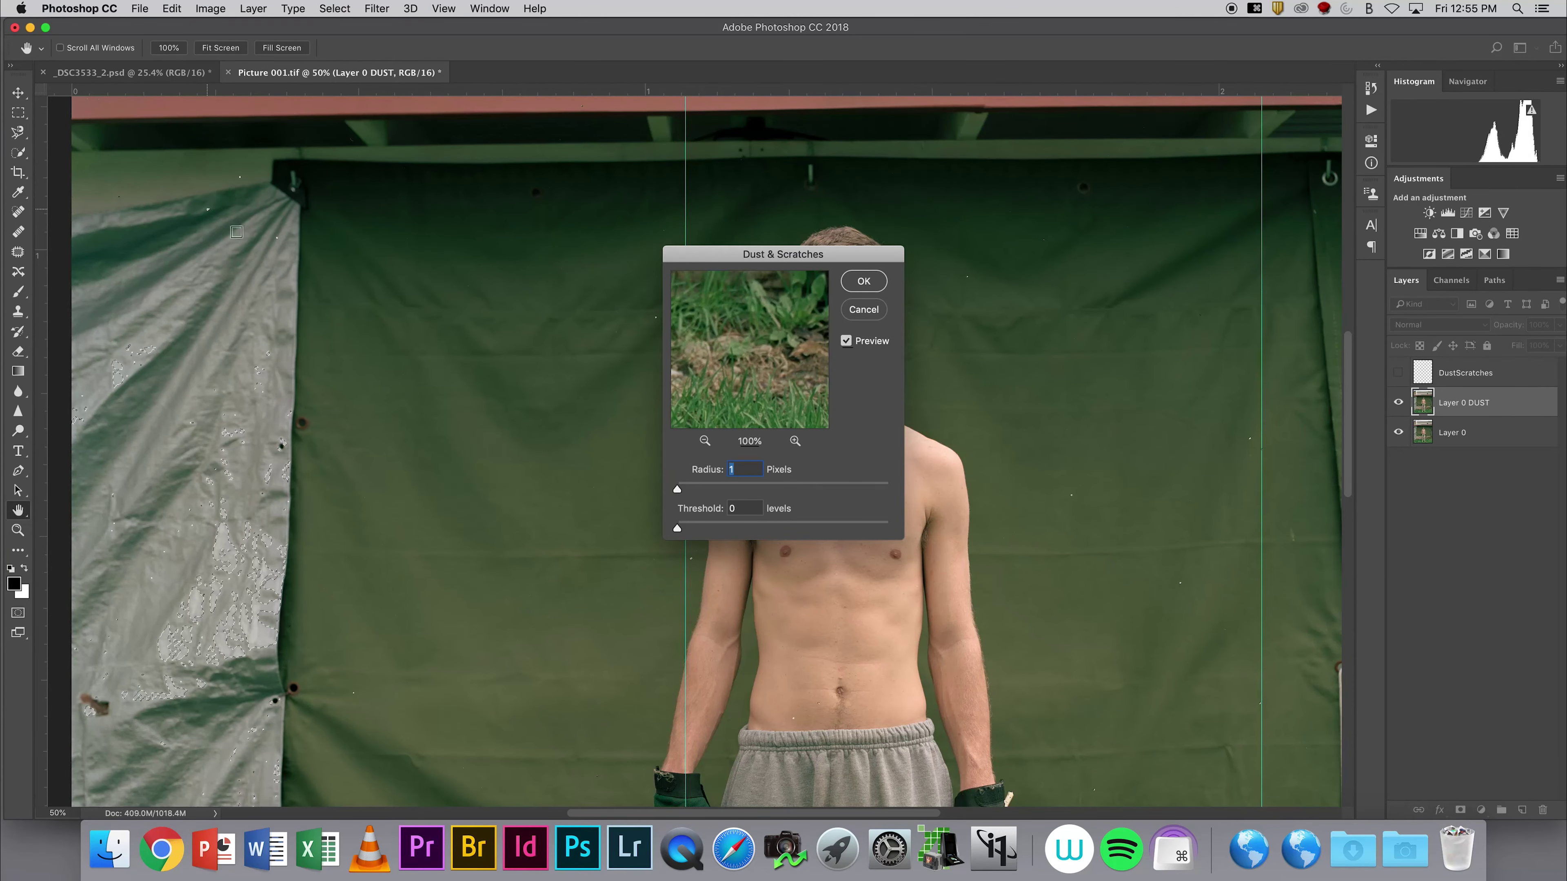
pyautogui.moveTo(219, 234); pyautogui.dragTo(318, 325)
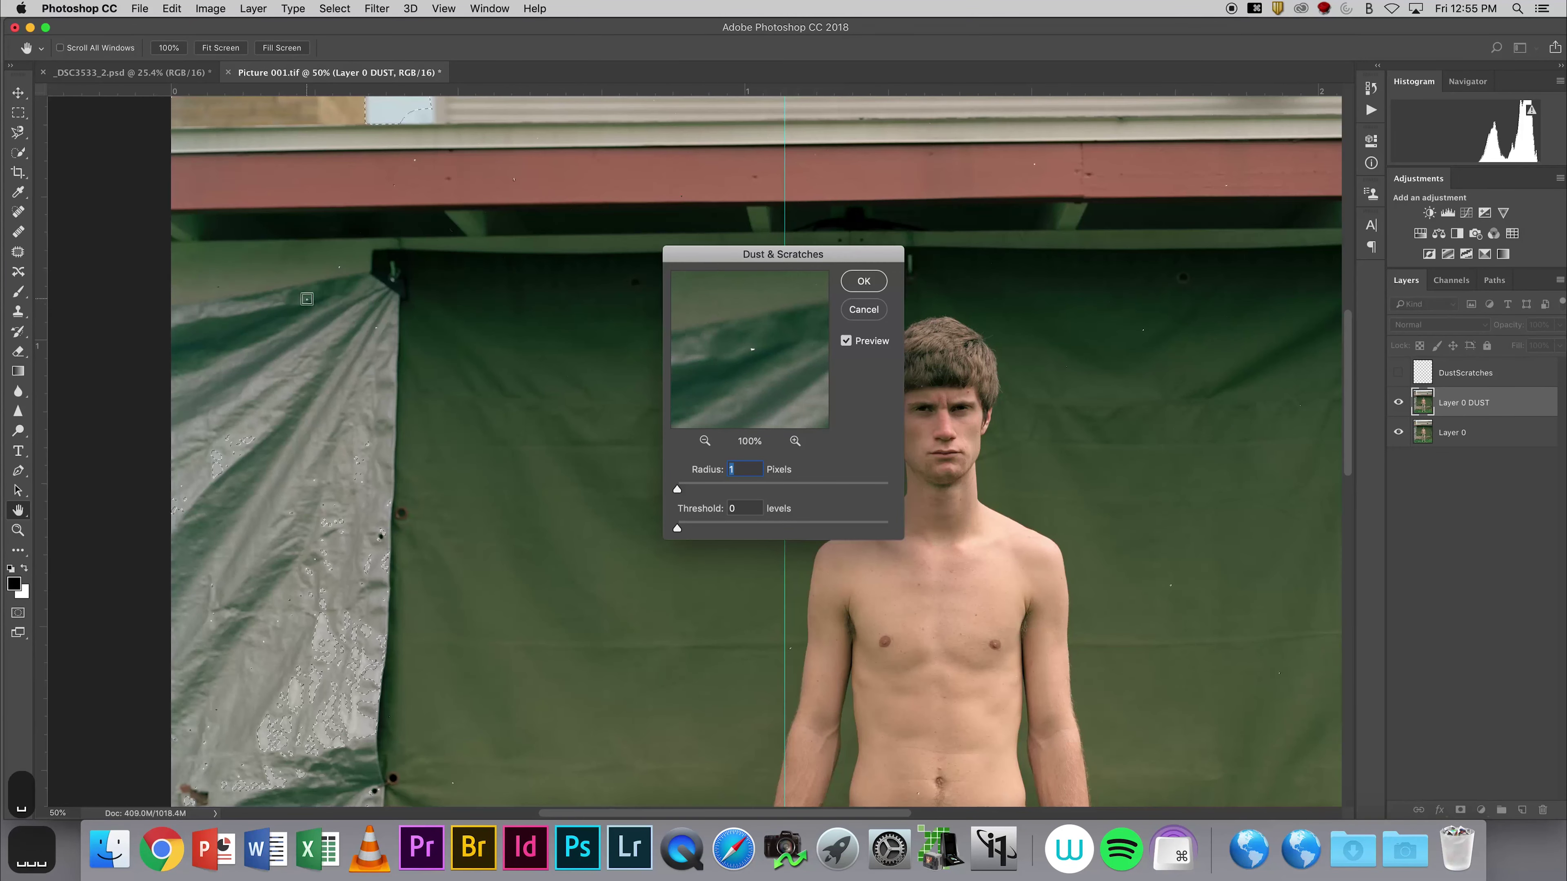
# - Set the Dust & Scratches Radius to 6 pixels while trying low Threshold levels
pyautogui.moveTo(678, 490); pyautogui.dragTo(692, 497)
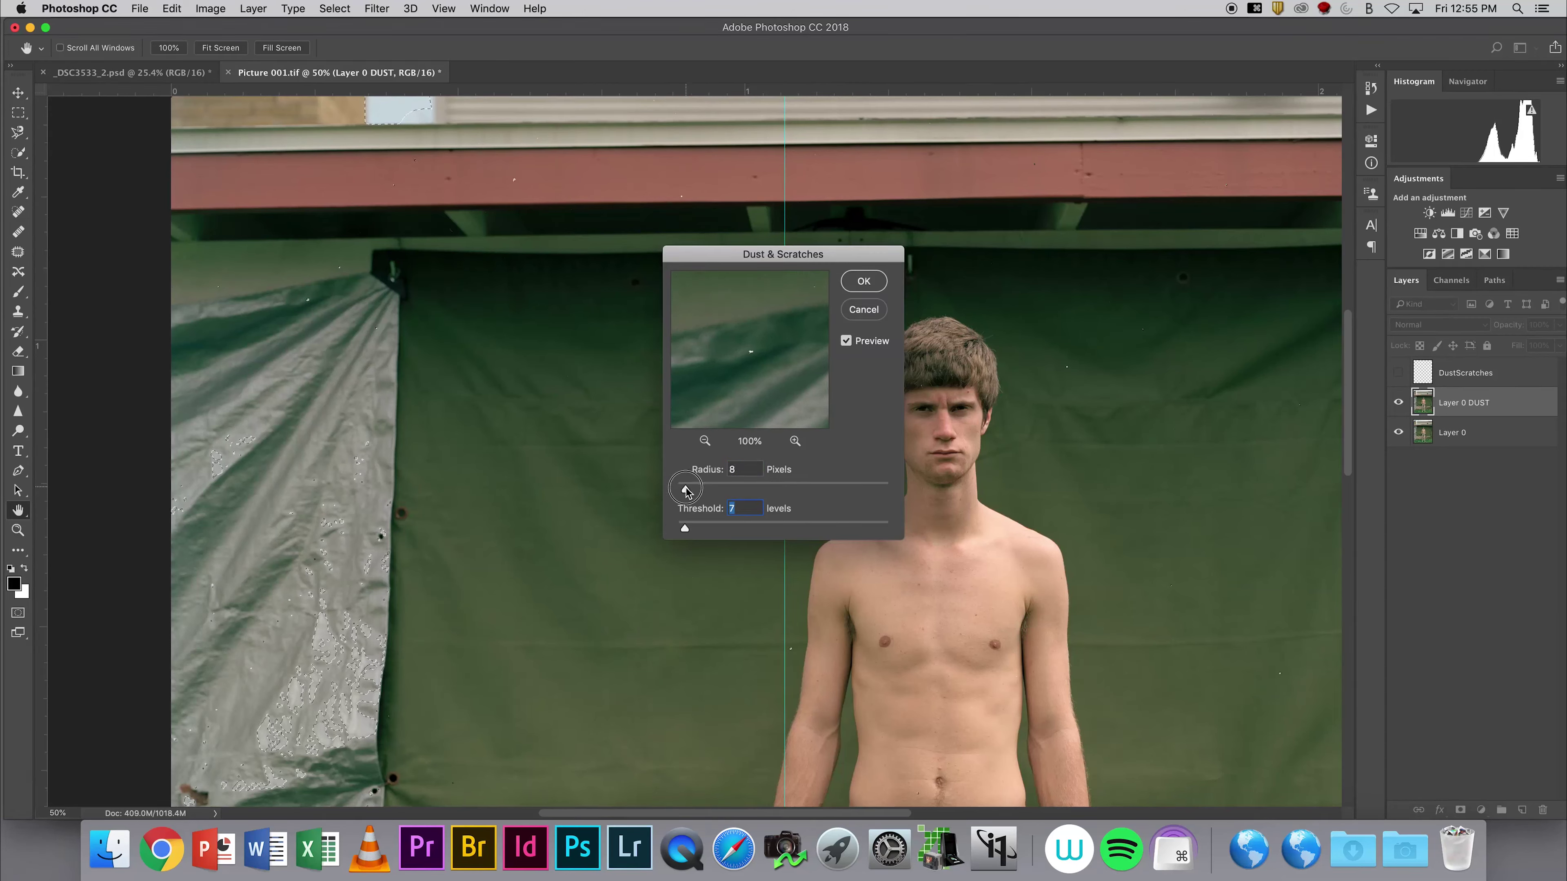
pyautogui.click(686, 491)
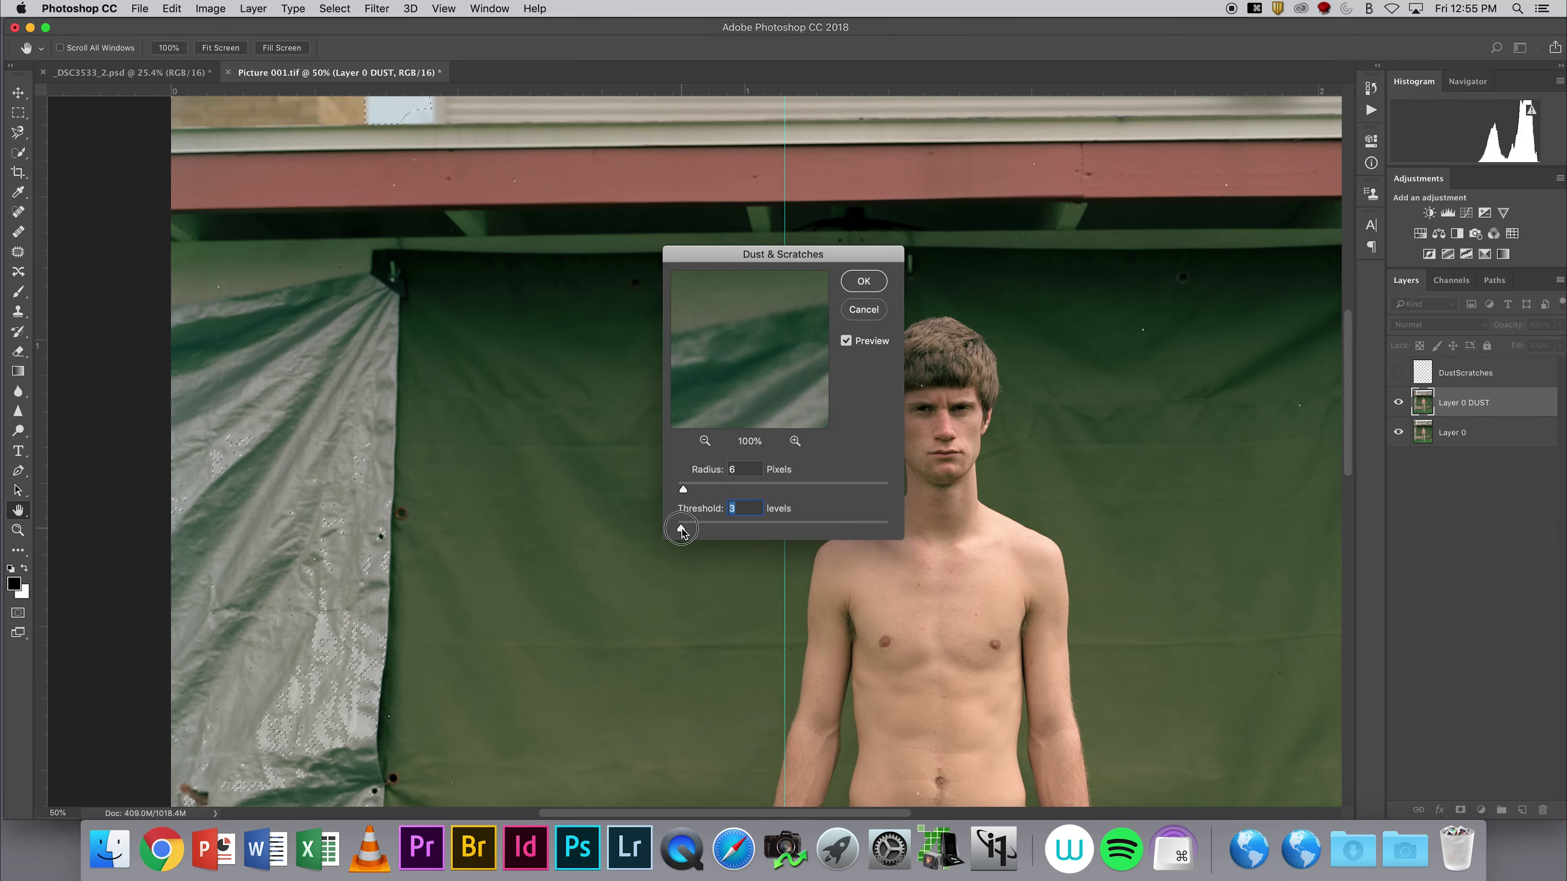
pyautogui.moveTo(686, 529); pyautogui.dragTo(686, 516)
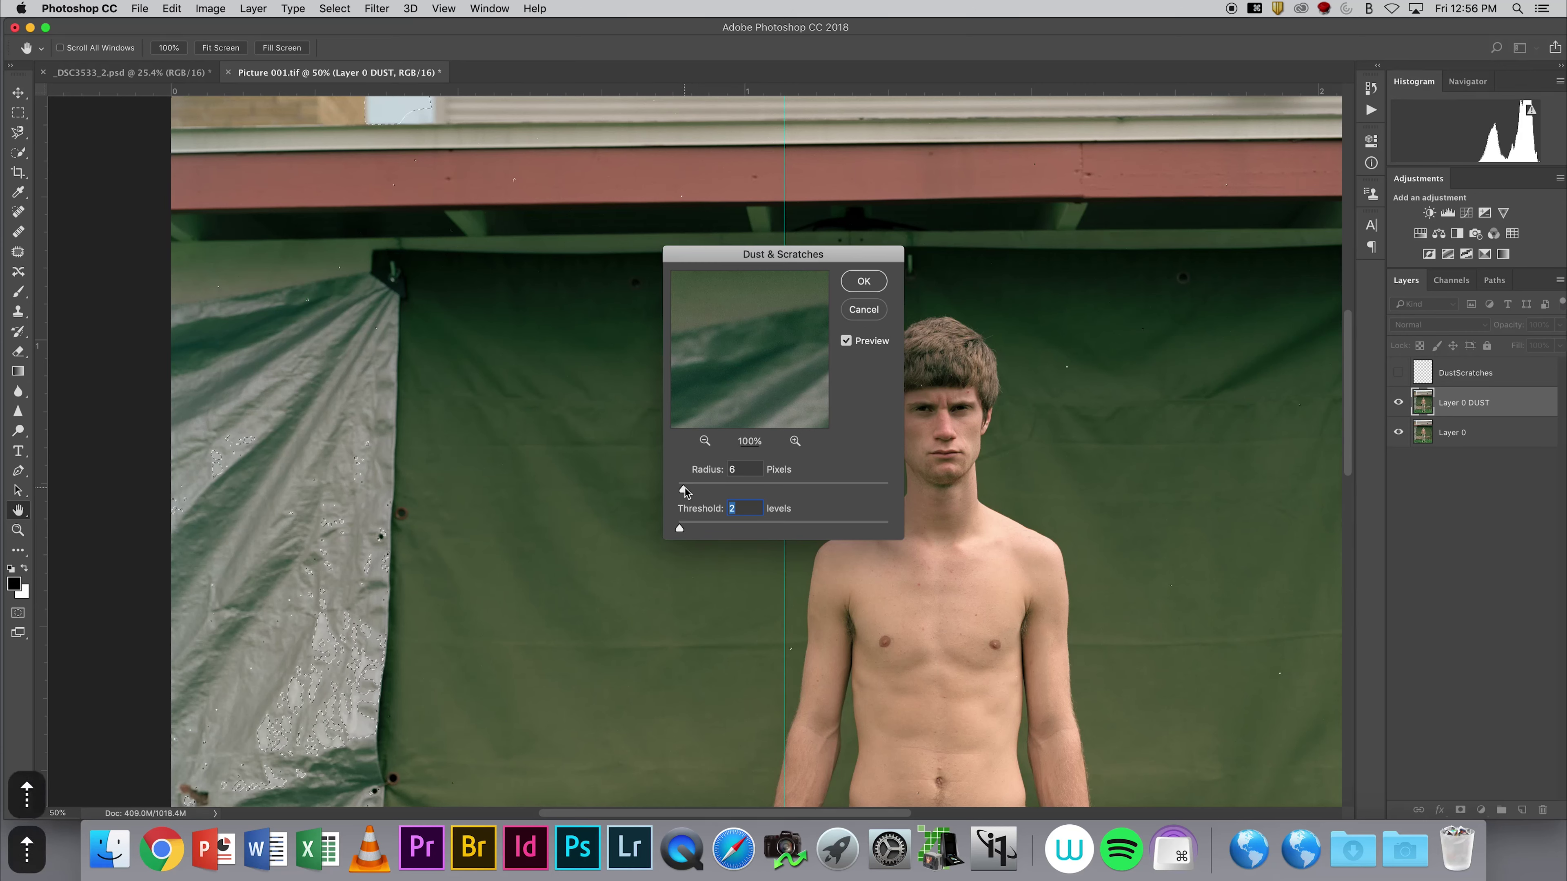
# - Set the Threshold to 3 levels, keep the Radius at 6 pixels, and apply Dust & Scratches
pyautogui.press('Down')
pyautogui.press('Down')
pyautogui.press('Up')
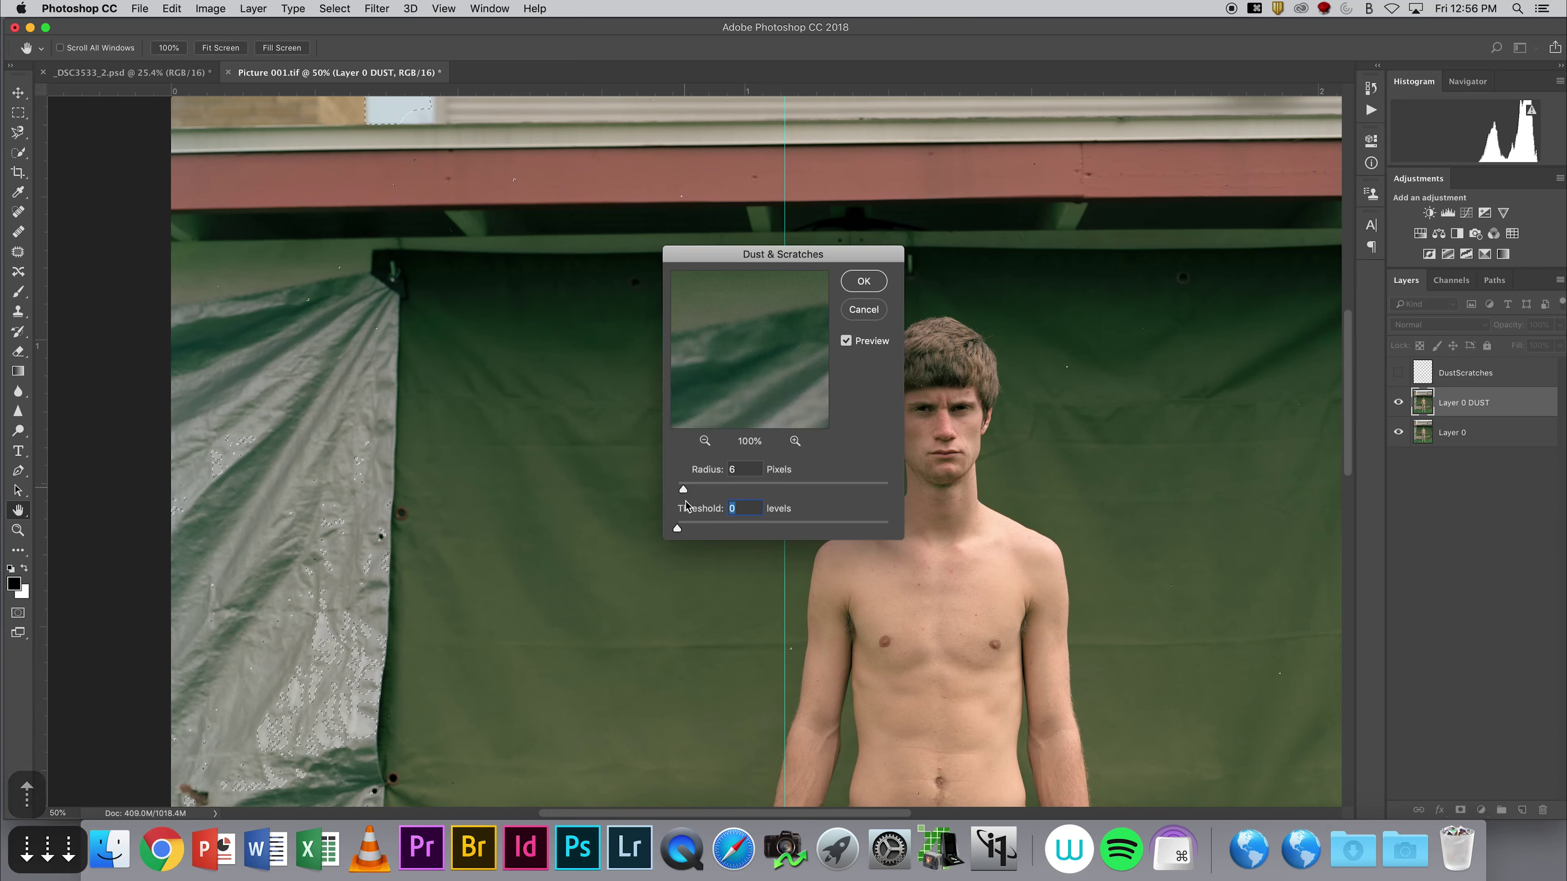
pyautogui.press('Up')
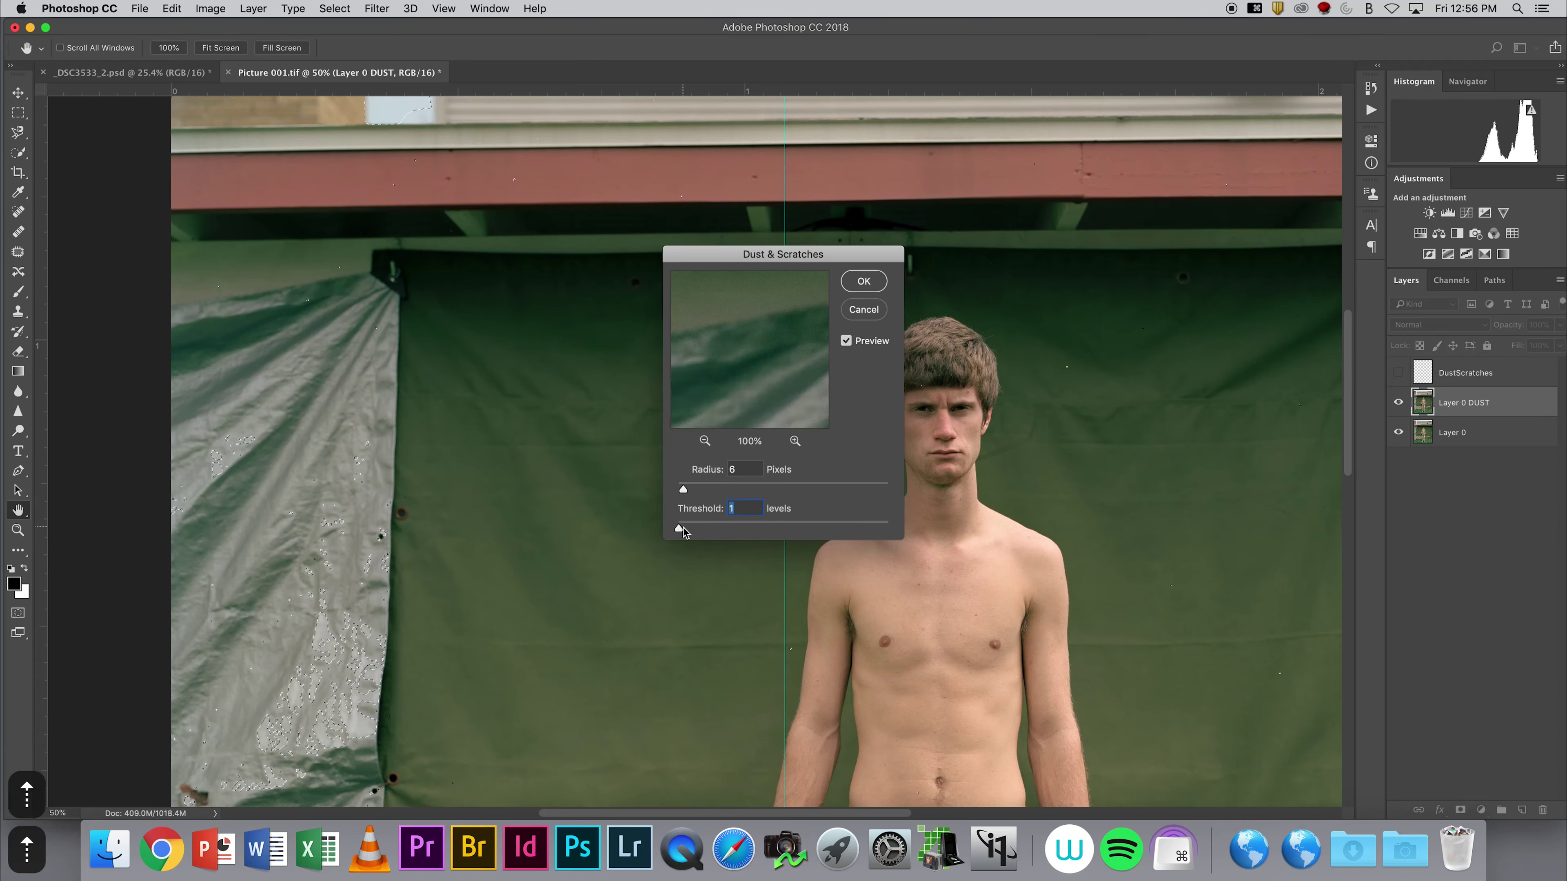
pyautogui.press('Up')
pyautogui.click(684, 489)
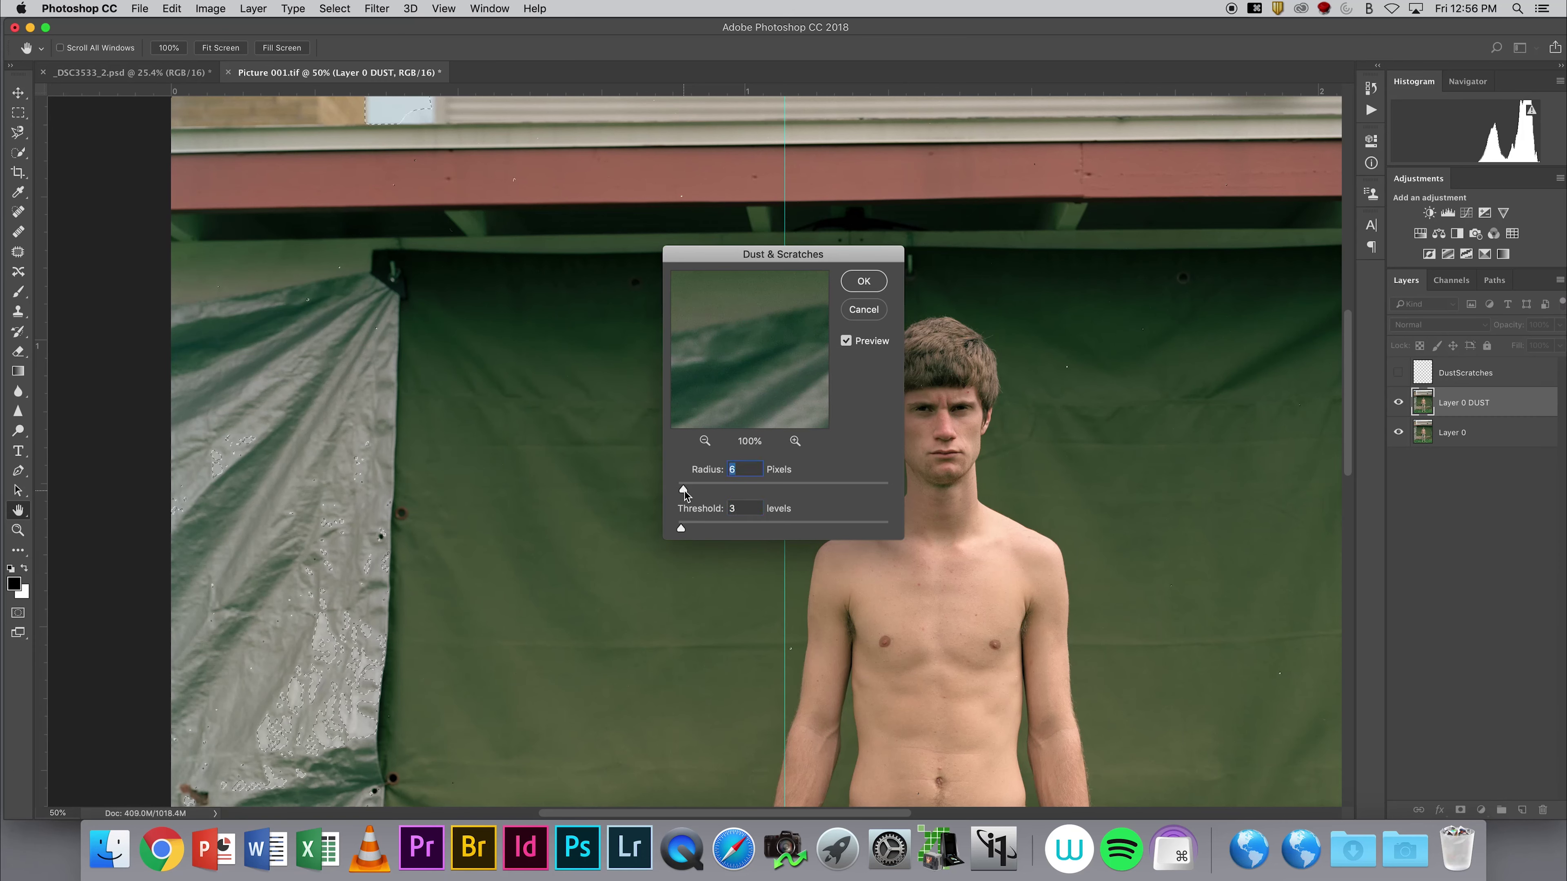
pyautogui.press('Down')
pyautogui.press('Up')
pyautogui.press('Return')
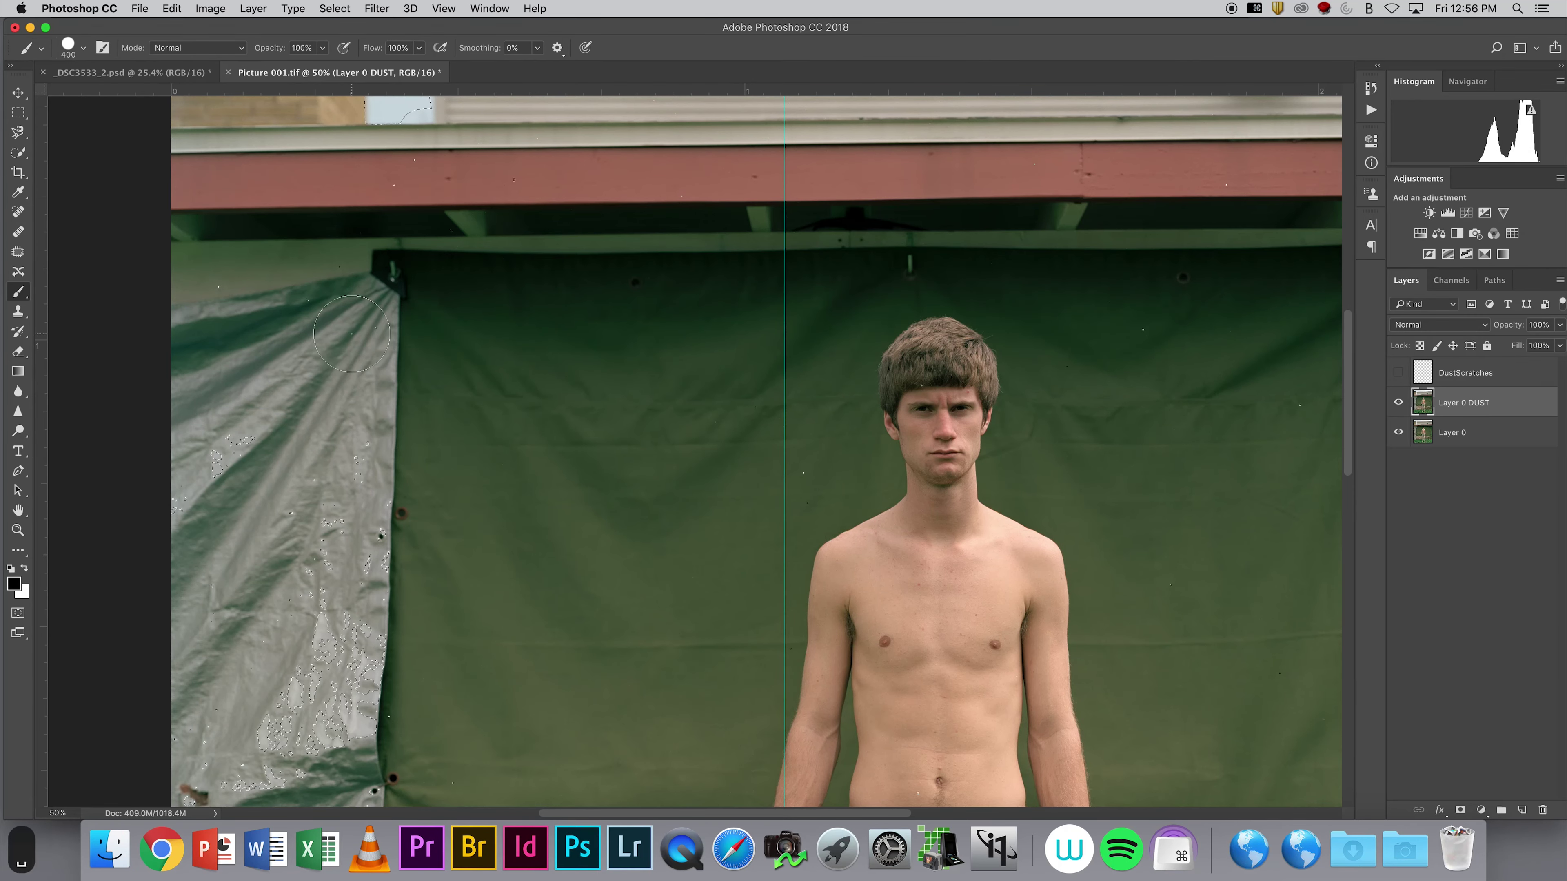
# - Clear the selection, then hide and reshow Layer 0 DUST to compare the grey tarp up close with and without the filter
pyautogui.press('super+d')
pyautogui.keyDown('super'); pyautogui.click(367, 328); pyautogui.keyUp('super')
pyautogui.keyDown('super'); pyautogui.click(368, 327); pyautogui.keyUp('super')
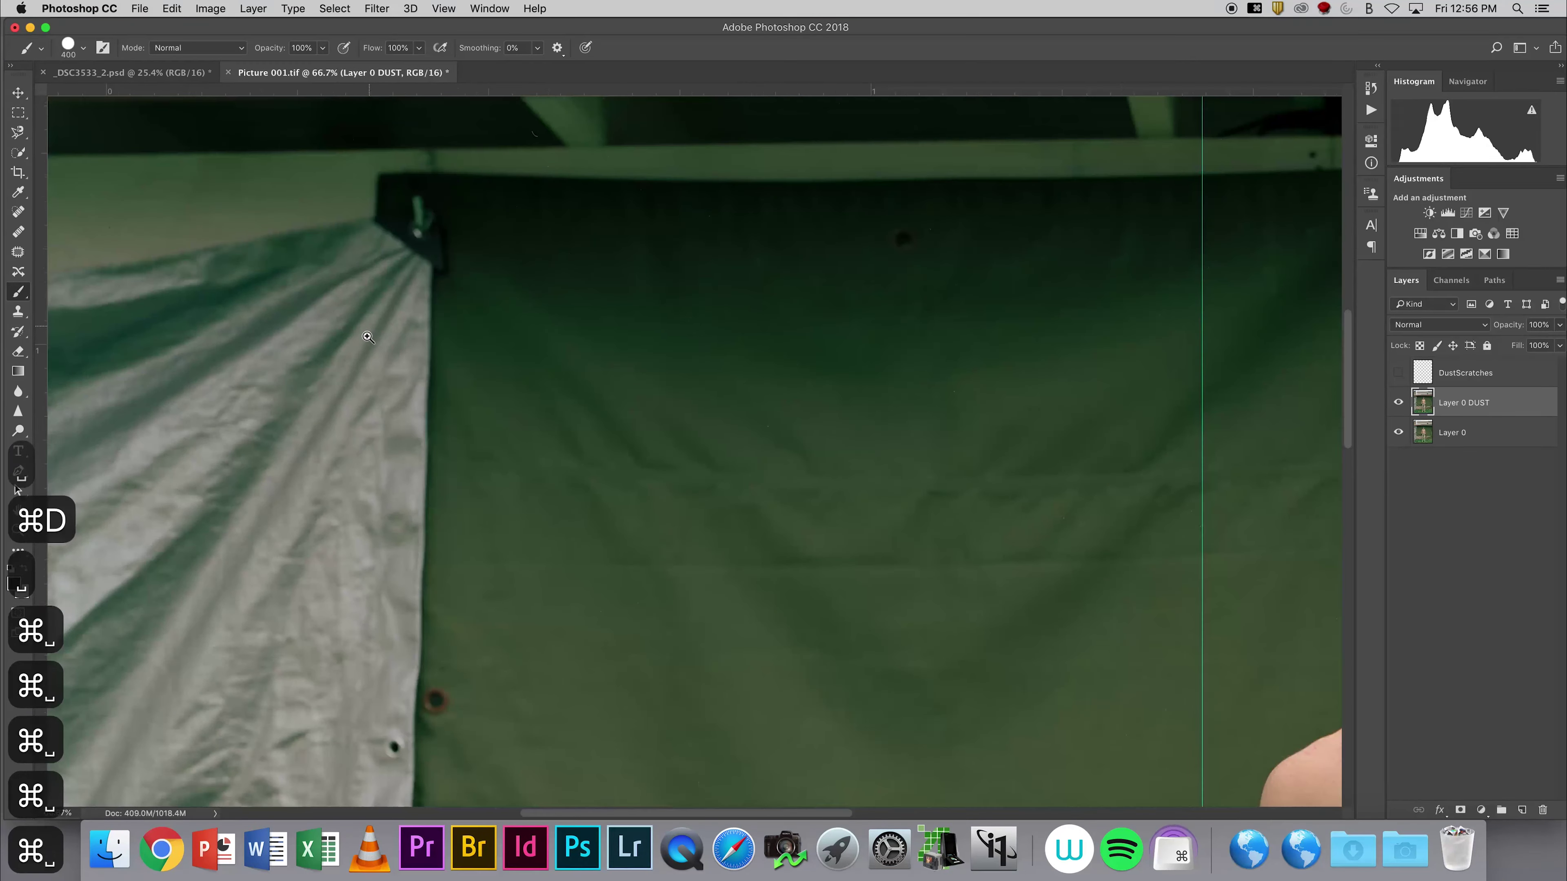
pyautogui.keyDown('super'); pyautogui.click(367, 328); pyautogui.keyUp('super')
pyautogui.keyDown('super'); pyautogui.click(367, 327); pyautogui.keyUp('super')
pyautogui.moveTo(317, 348); pyautogui.dragTo(526, 322)
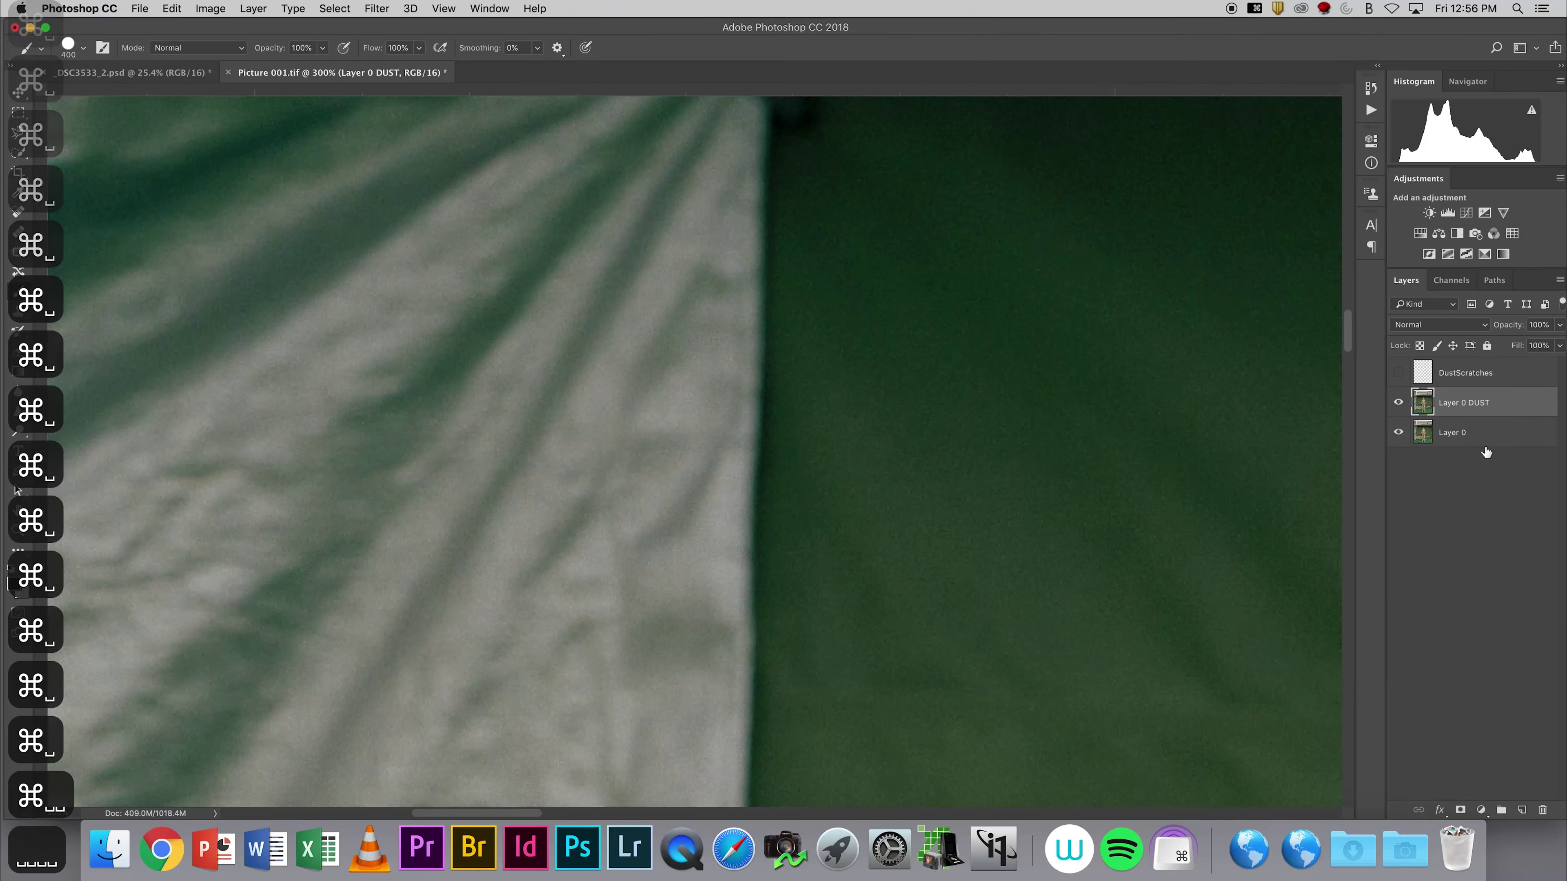
pyautogui.click(1398, 402)
pyautogui.click(1398, 403)
pyautogui.moveTo(540, 316); pyautogui.dragTo(685, 460)
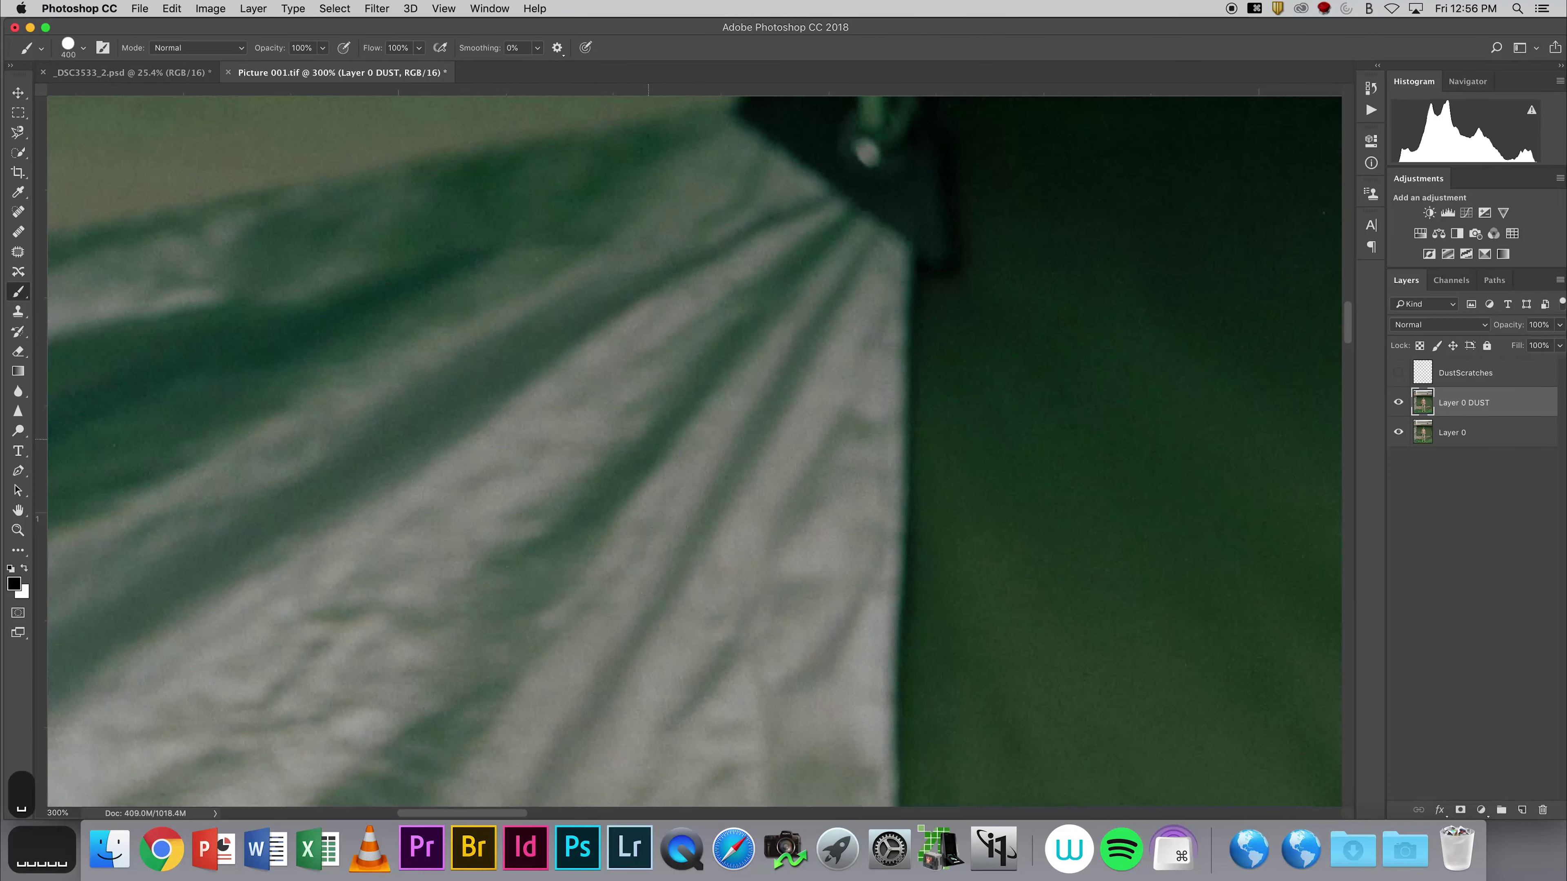
# - Toggle Layer 0 DUST off and on again to check the dust removal around the tarp corner and the red roof beam
pyautogui.click(1398, 374)
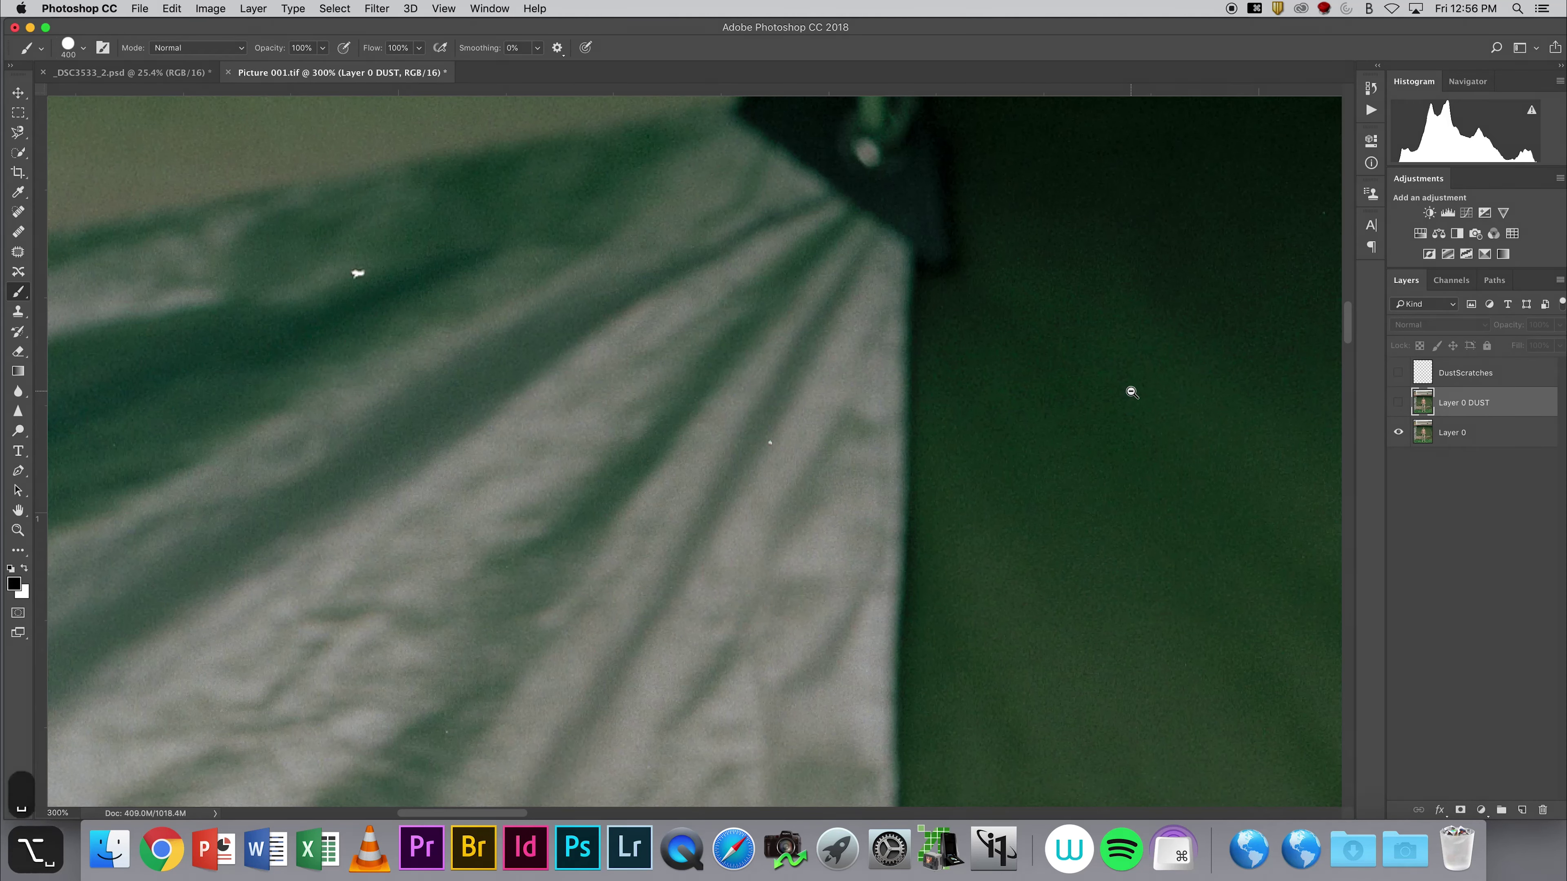
pyautogui.keyDown('alt'); pyautogui.scroll(-5, 1128, 392); pyautogui.keyUp('alt')
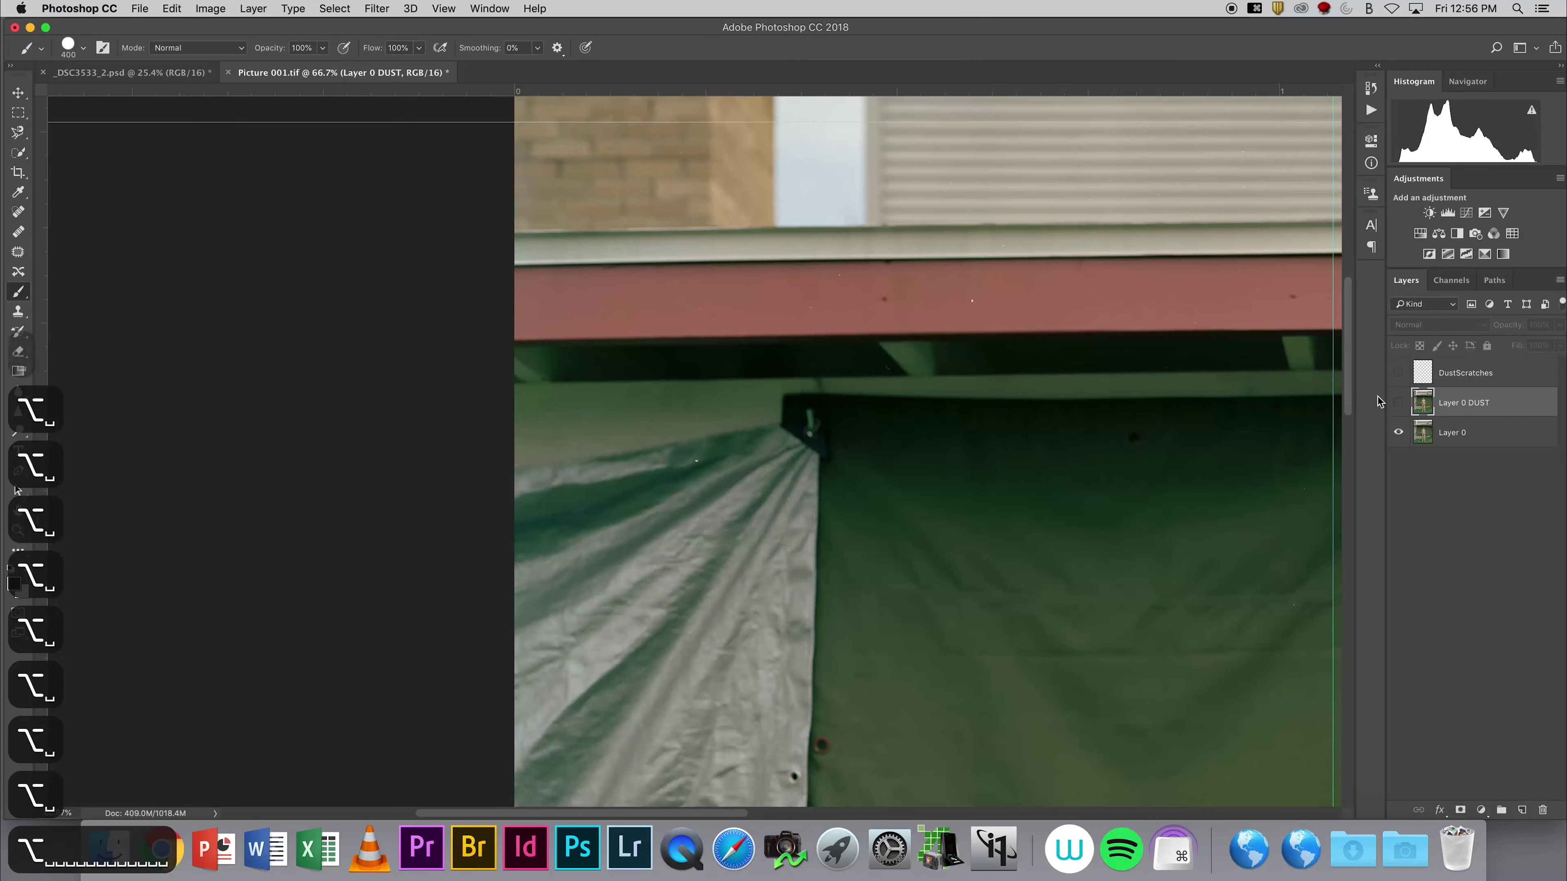
pyautogui.click(1398, 402)
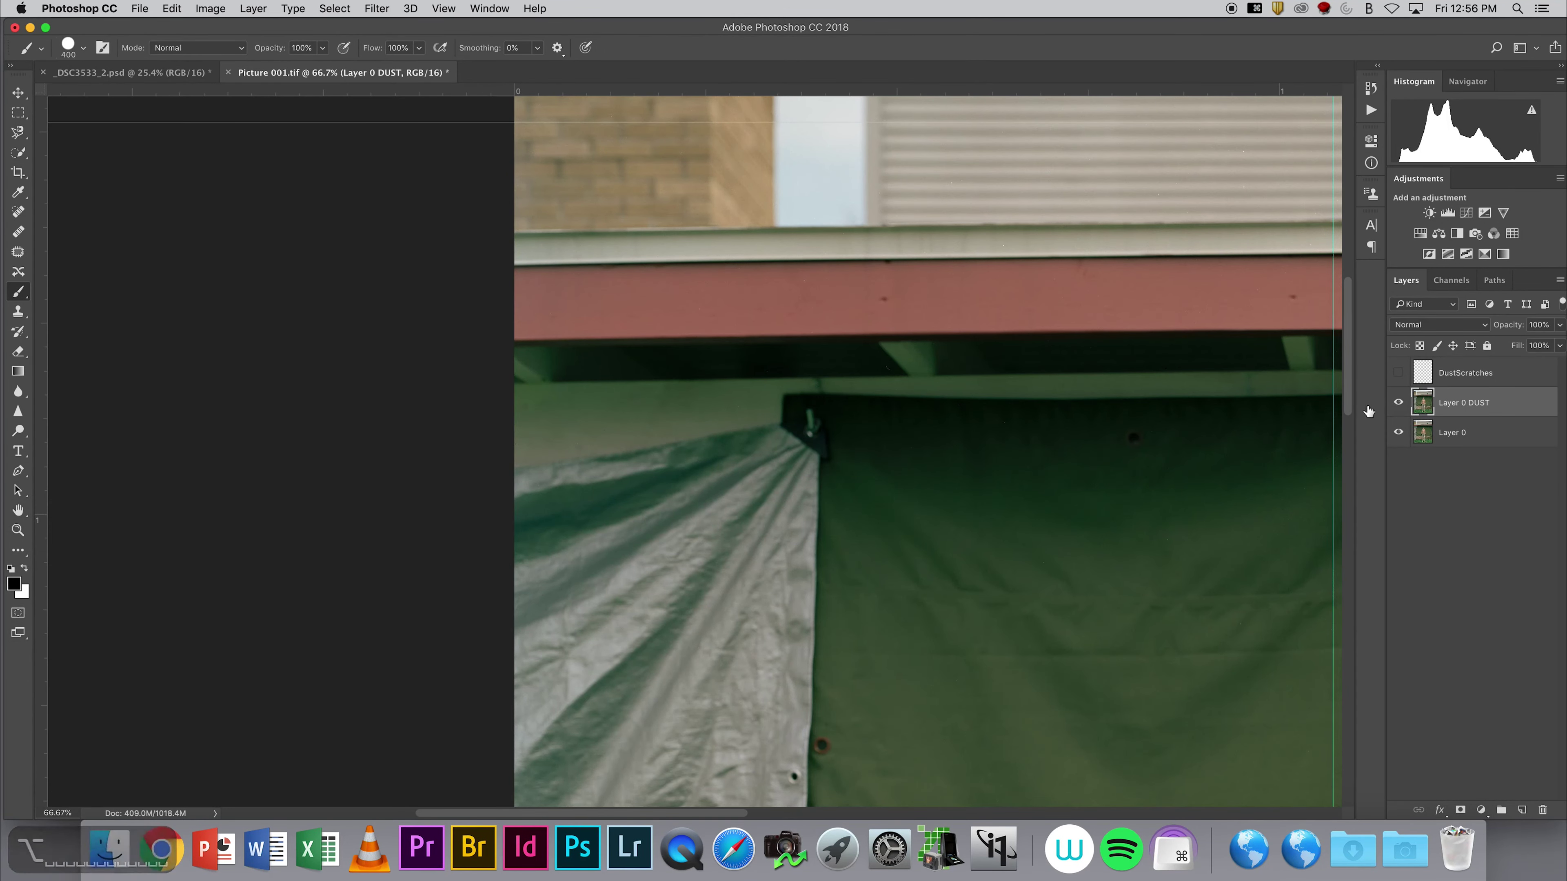
pyautogui.keyDown('alt'); pyautogui.scroll(-3, 1074, 395); pyautogui.keyUp('alt')
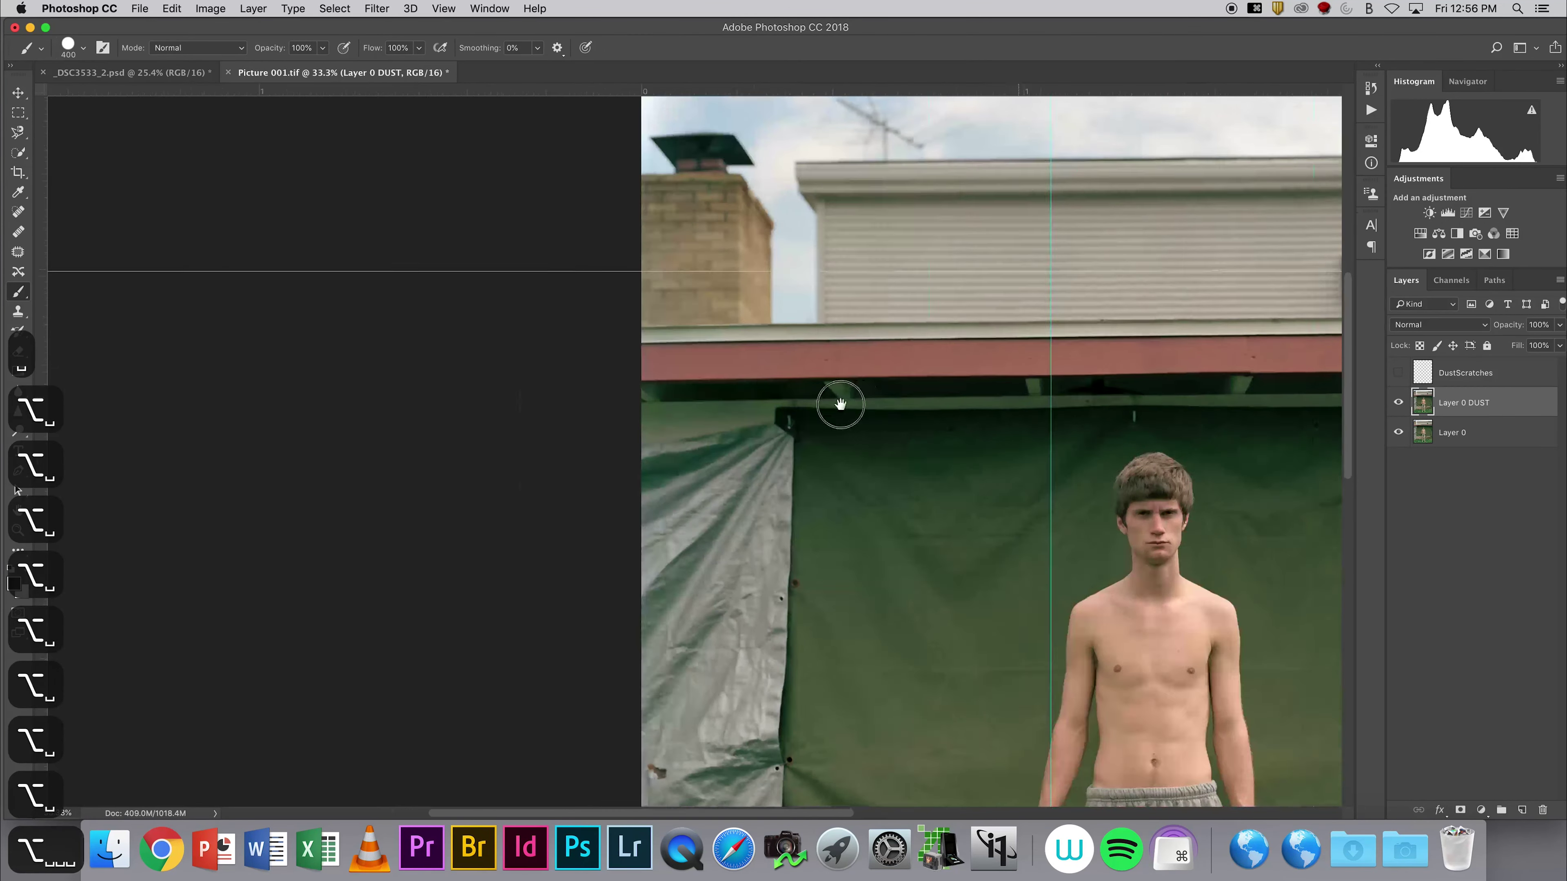
pyautogui.keyDown('alt'); pyautogui.scroll(-8, 859, 405); pyautogui.keyUp('alt')
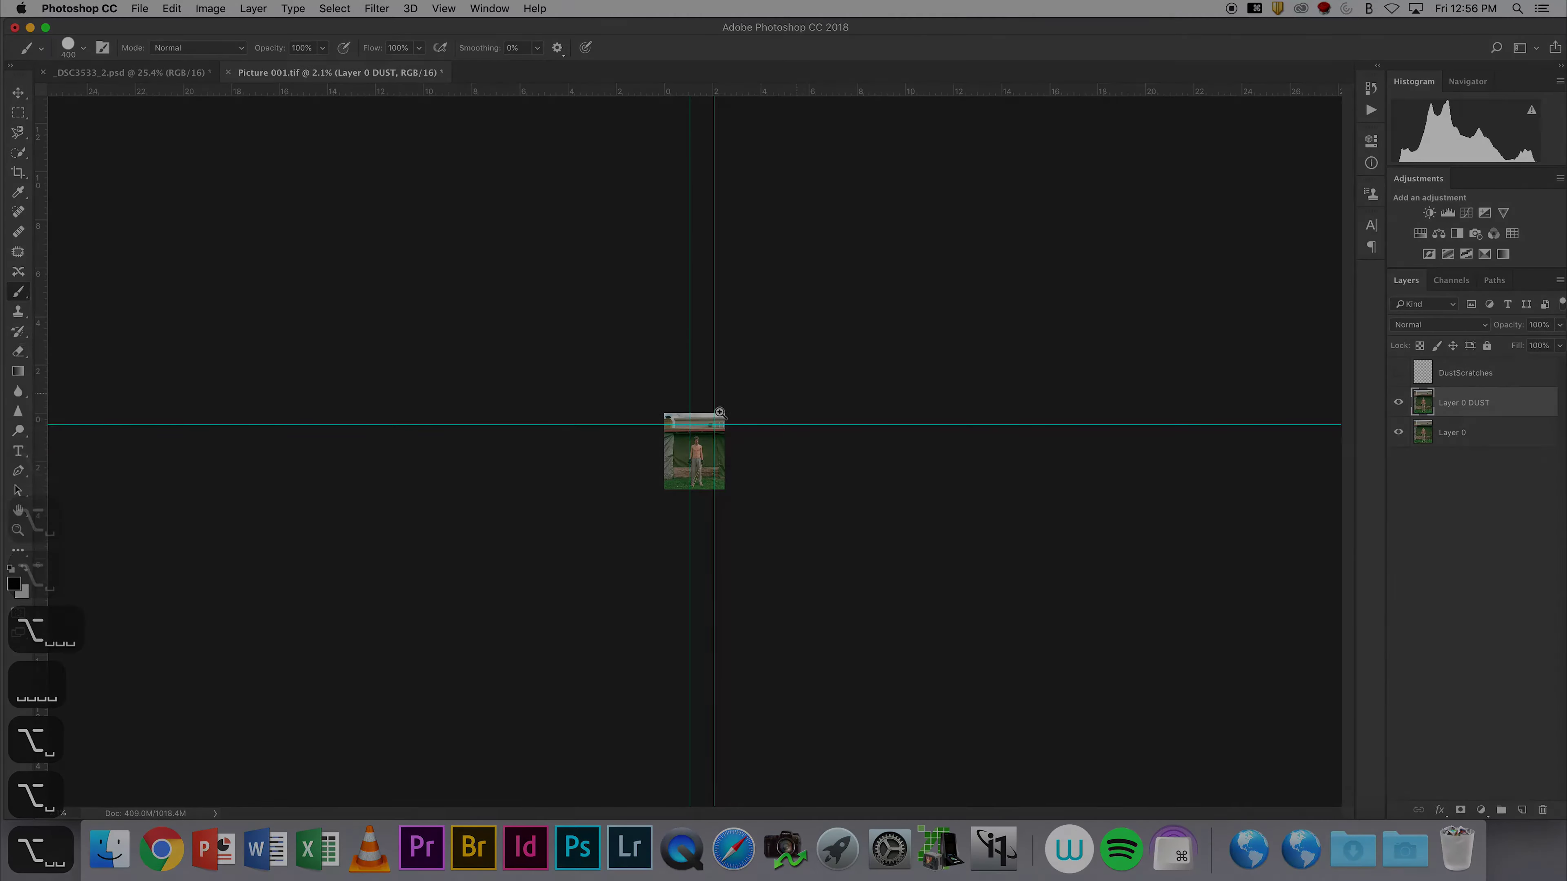